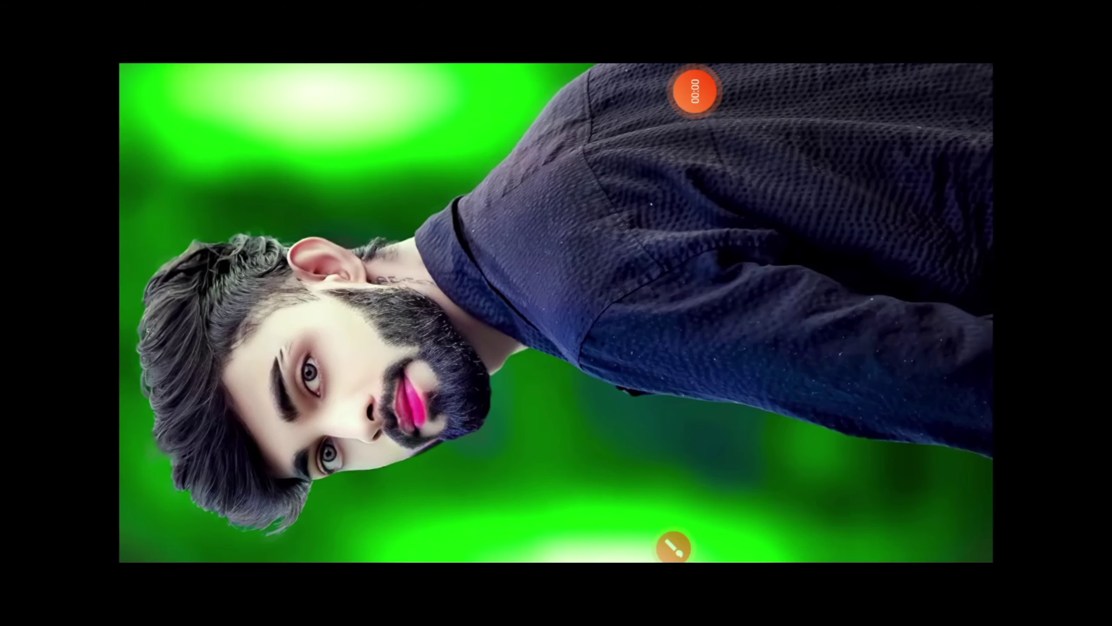
Mark the bearded man's head, face and hair on the original portrait, then clear the marks.
click(674, 546)
mouse_move(545, 257)
mouse_down()
mouse_move(459, 169)
mouse_move(384, 149)
mouse_move(289, 184)
mouse_up()
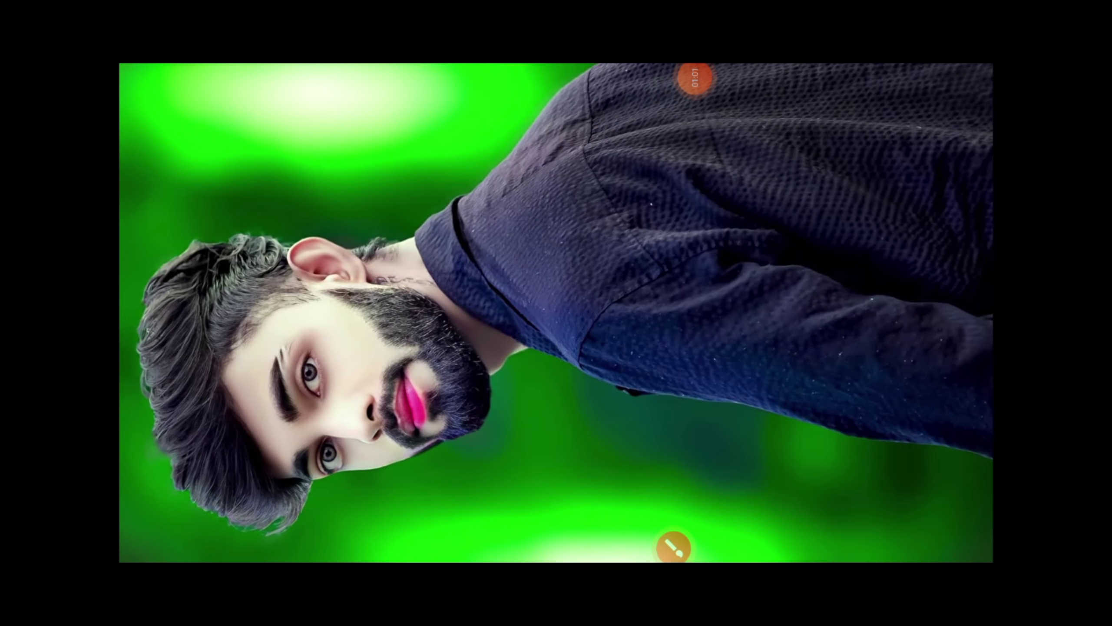
click(674, 547)
drag(703, 441, 508, 424)
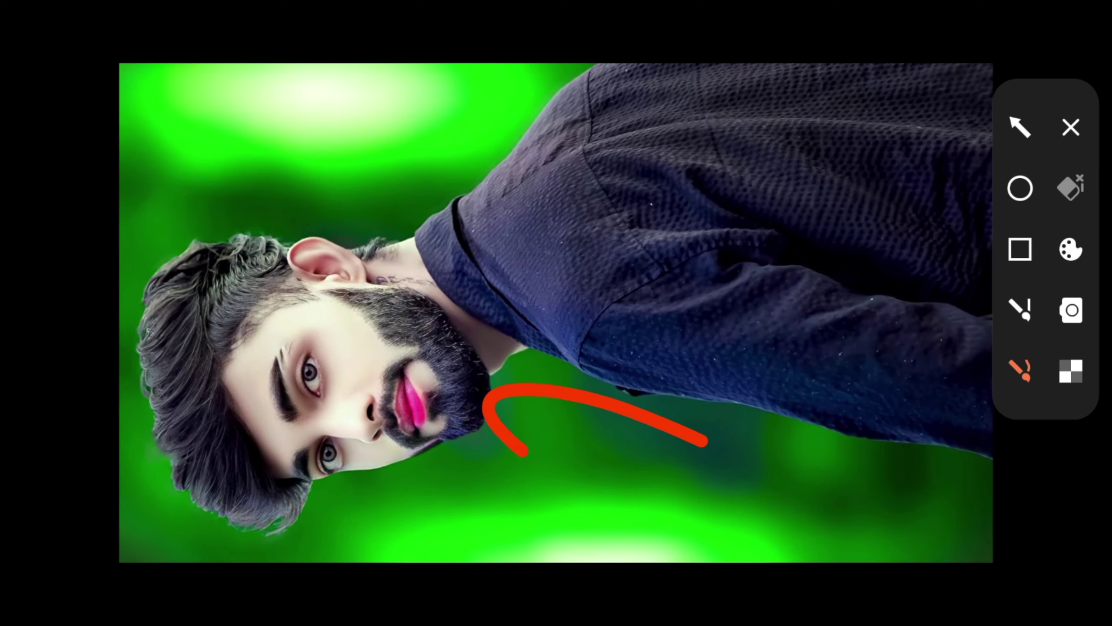
drag(569, 130, 432, 132)
mouse_move(163, 454)
mouse_down()
mouse_move(317, 471)
mouse_move(127, 499)
mouse_up()
drag(444, 299, 539, 285)
click(1071, 127)
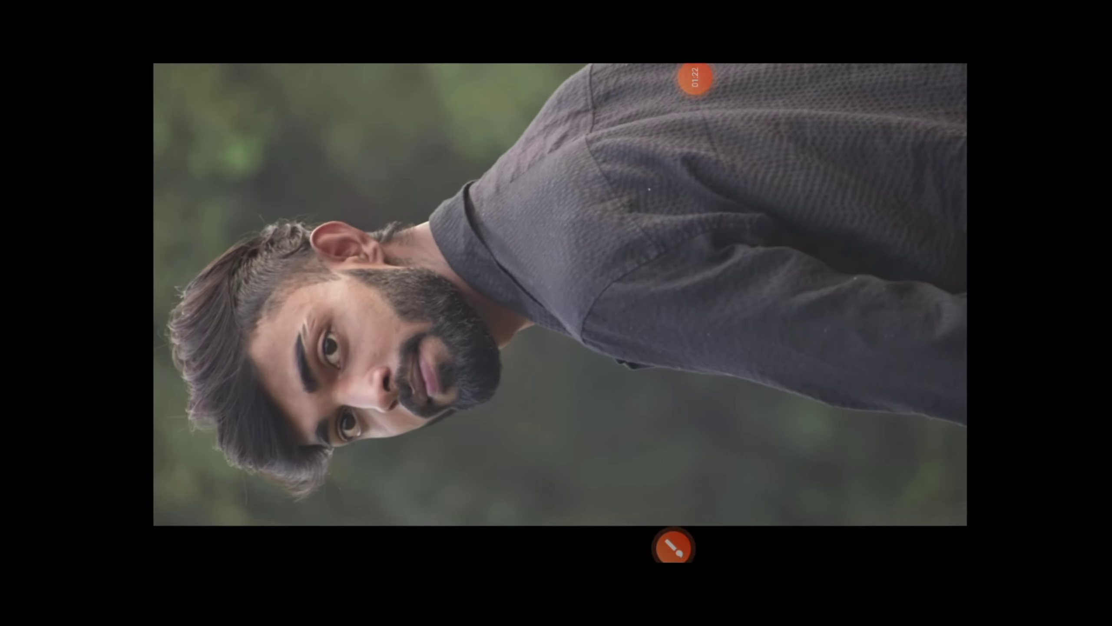
Share the original portrait from Gallery to Remini through the expanded share sheet.
click(695, 78)
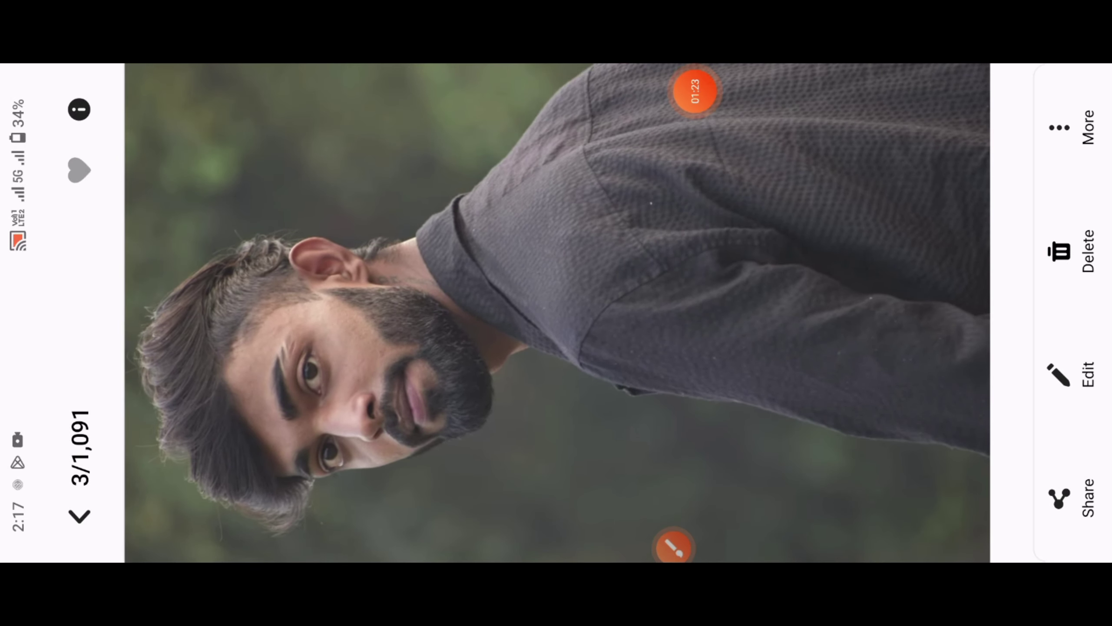
click(673, 545)
click(1021, 127)
mouse_move(683, 370)
mouse_down()
mouse_move(931, 442)
mouse_move(1007, 478)
mouse_up()
click(1060, 498)
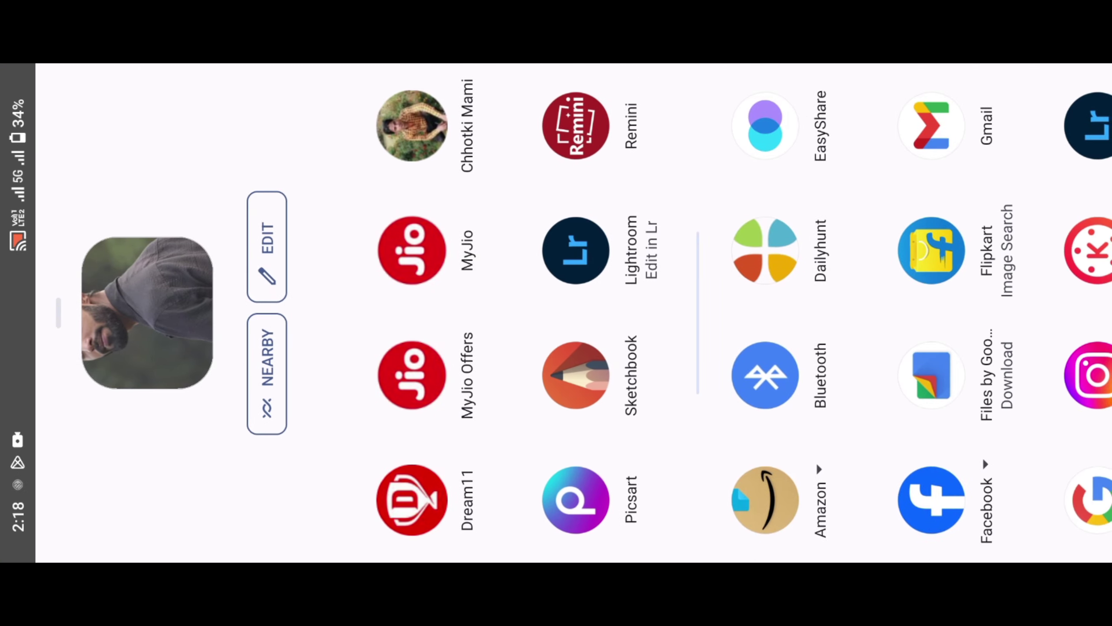
click(576, 124)
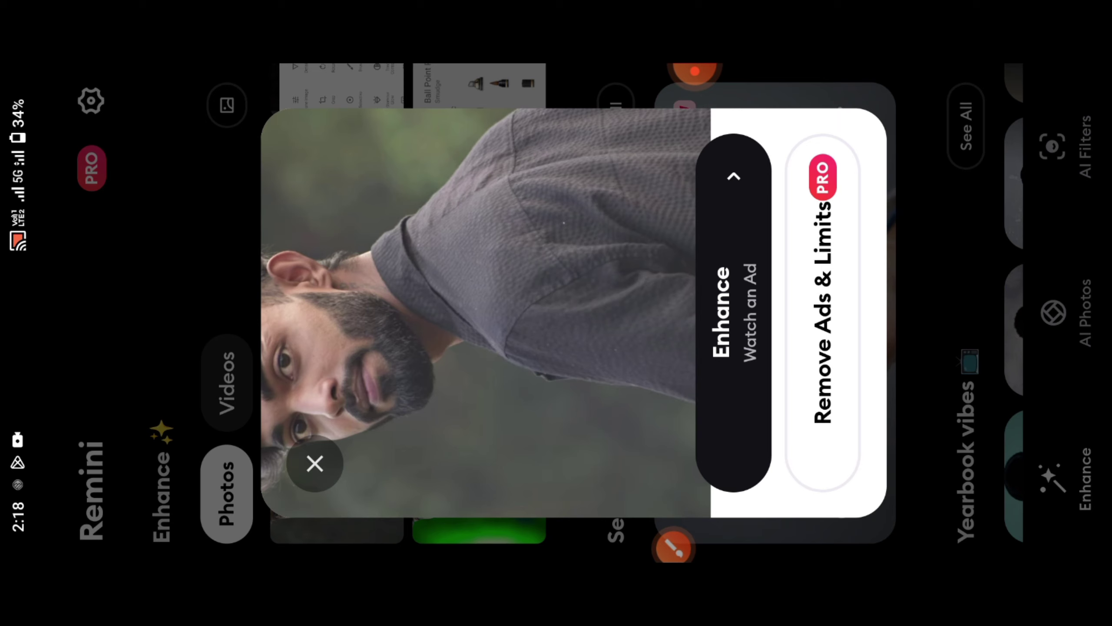
Start Remini's Enhance (Watch an Ad) on the portrait.
click(674, 548)
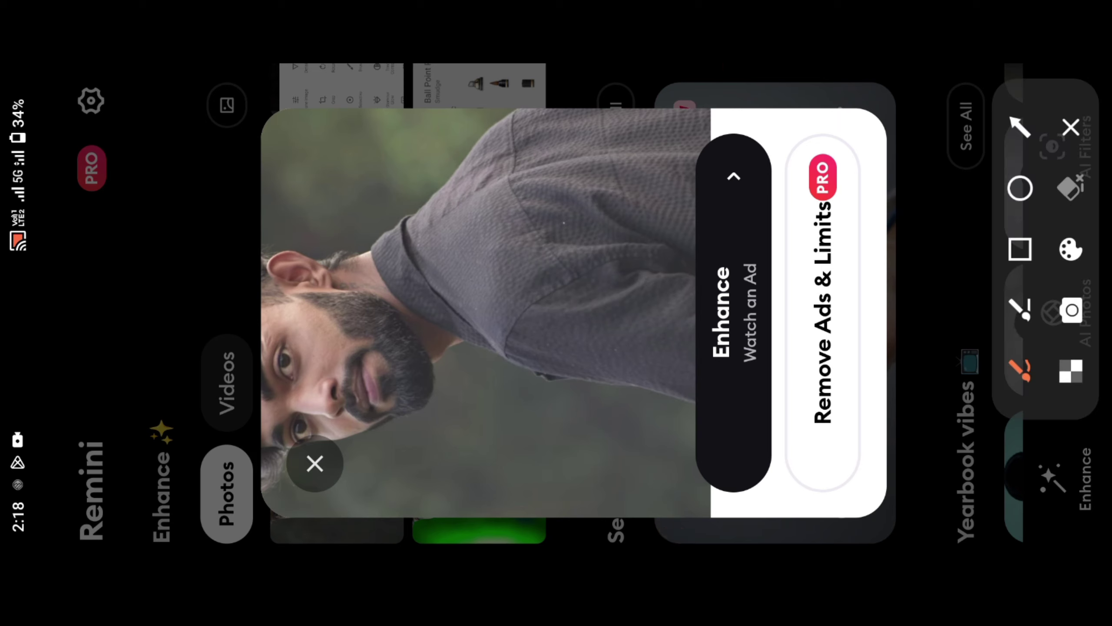
drag(744, 145, 762, 158)
click(1071, 127)
click(733, 314)
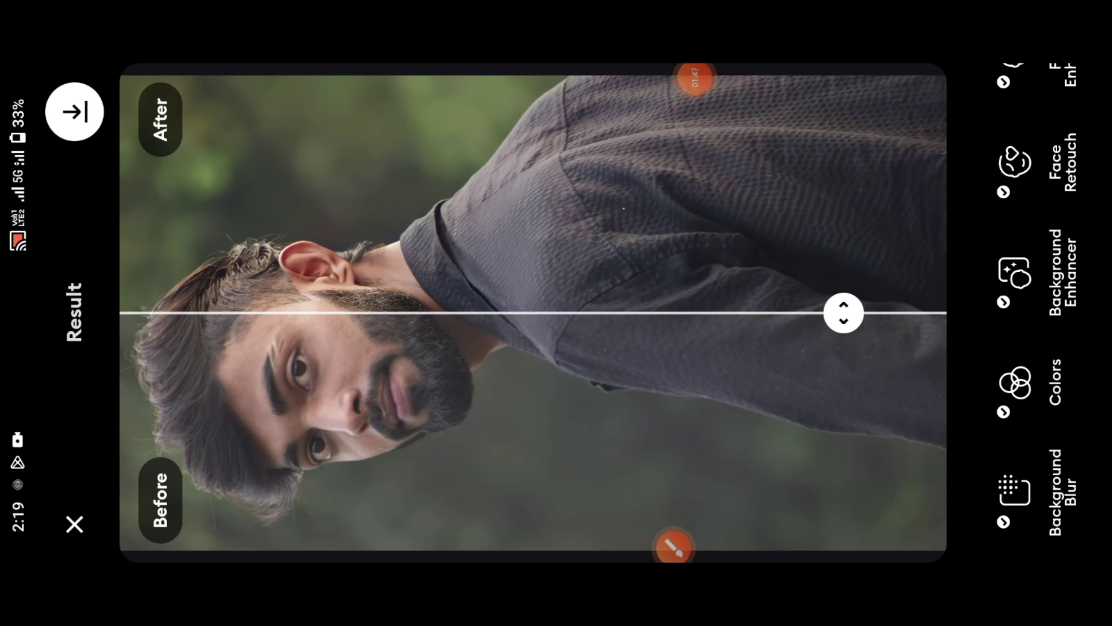
Compare the enhanced and original face using the Before/After slider.
click(673, 546)
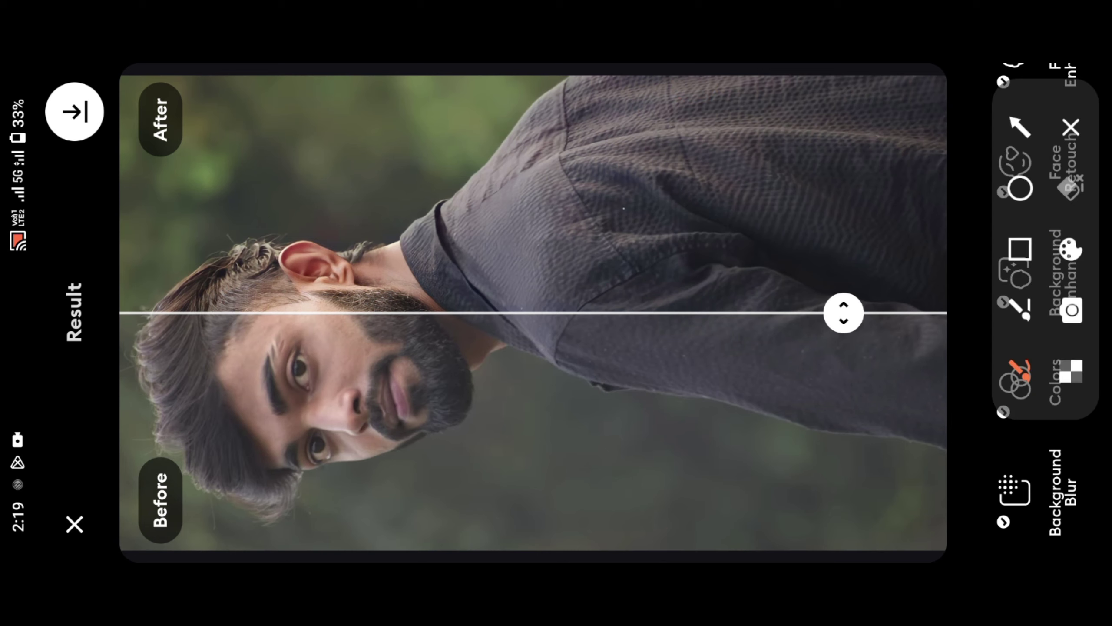
mouse_move(864, 241)
mouse_down()
mouse_move(843, 365)
mouse_move(843, 554)
mouse_up()
click(1071, 127)
scroll(394, 350, up, 5)
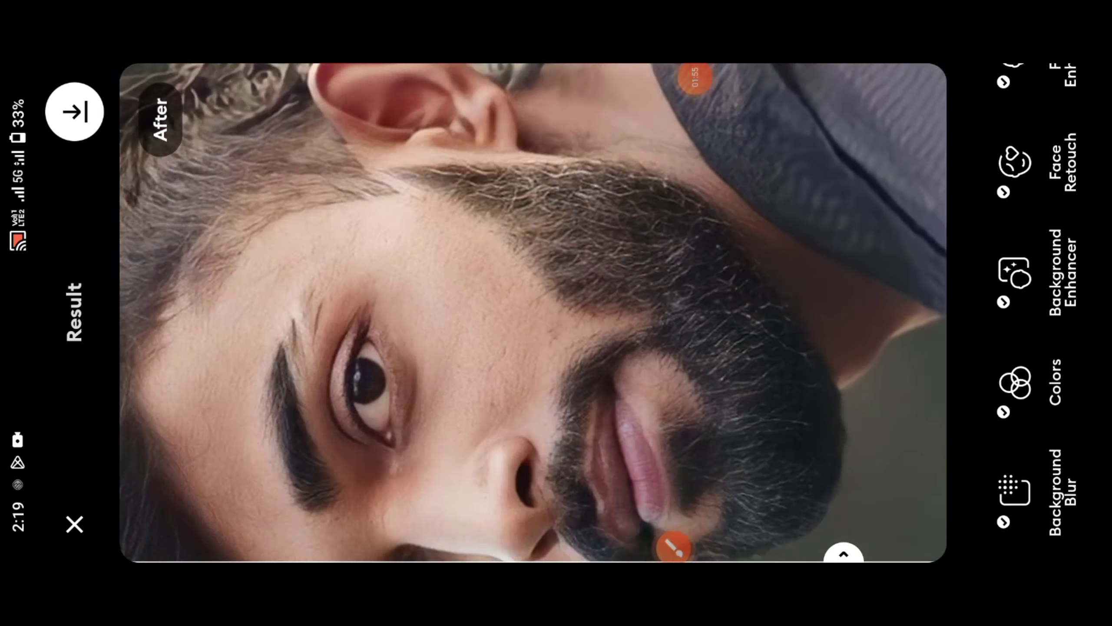
scroll(394, 350, up, 3)
scroll(394, 351, down, 8)
scroll(350, 373, up, 5)
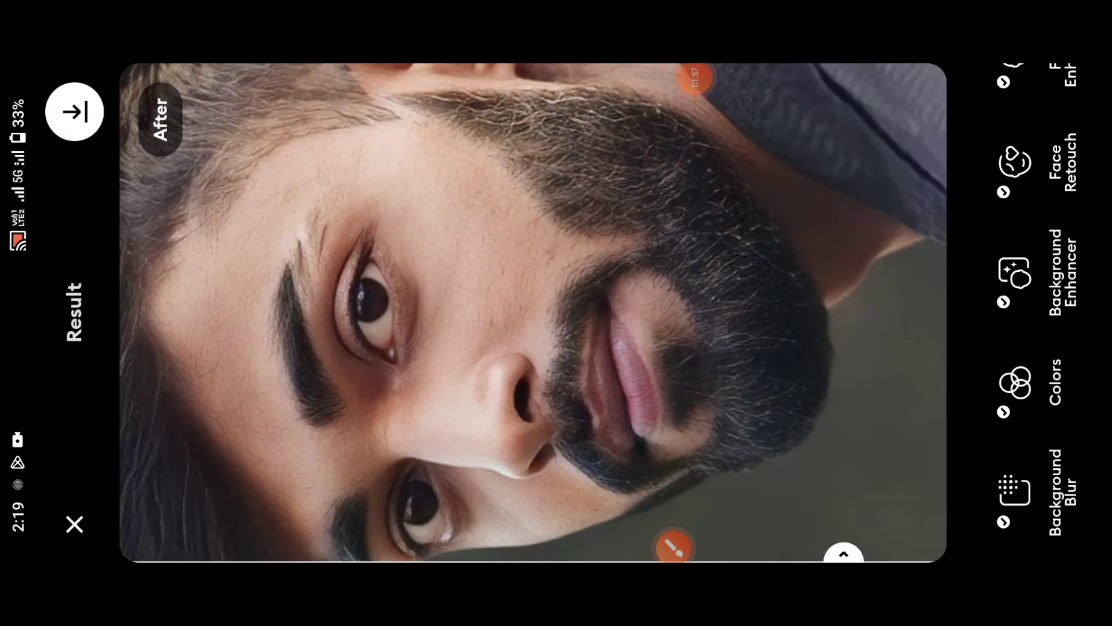
scroll(350, 373, up, 1)
mouse_move(844, 554)
mouse_down()
mouse_move(843, 159)
mouse_move(844, 555)
mouse_up()
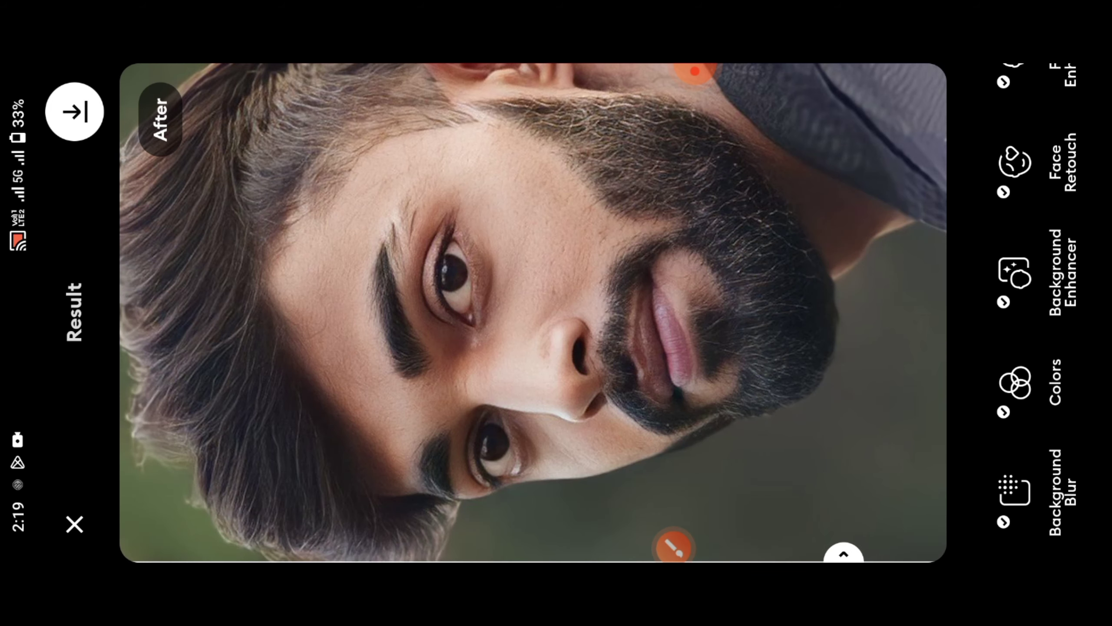
scroll(533, 313, down, 5)
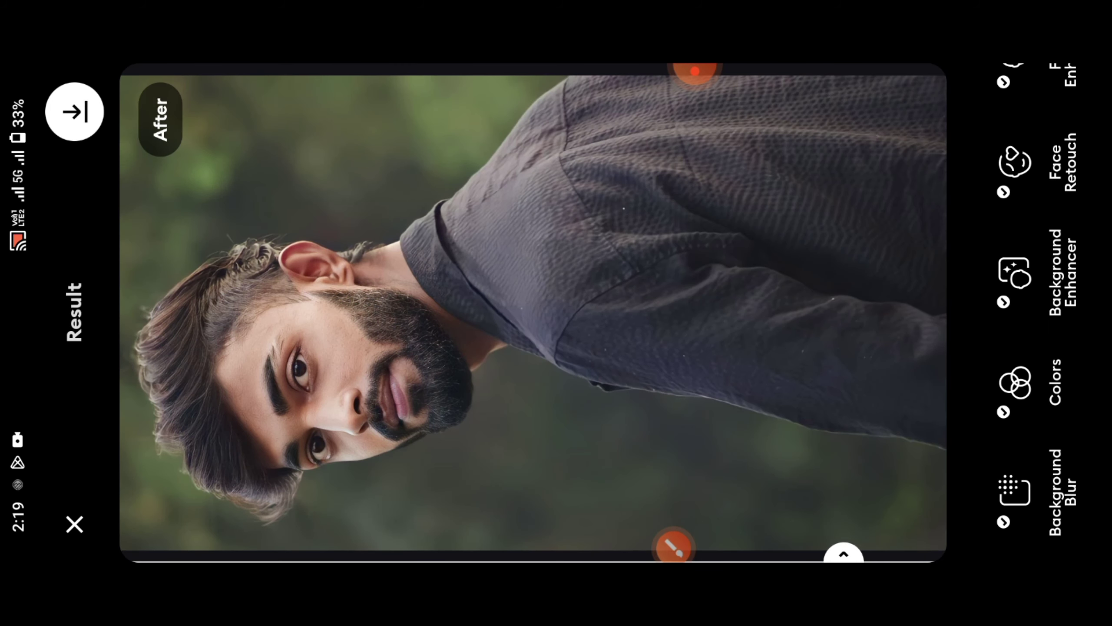
Save the enhanced portrait with Save – Watch an Ad, closing the ad afterwards.
click(674, 547)
mouse_move(386, 242)
mouse_down()
mouse_move(154, 144)
mouse_move(201, 302)
mouse_move(214, 83)
mouse_up()
click(1071, 127)
click(74, 112)
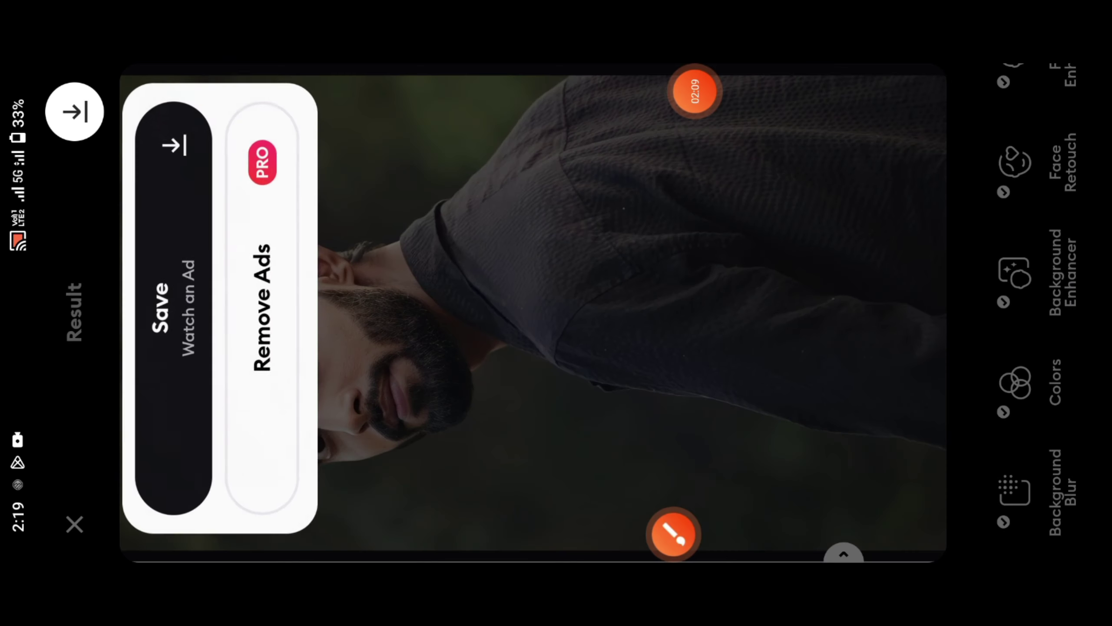
click(674, 533)
drag(245, 237, 175, 228)
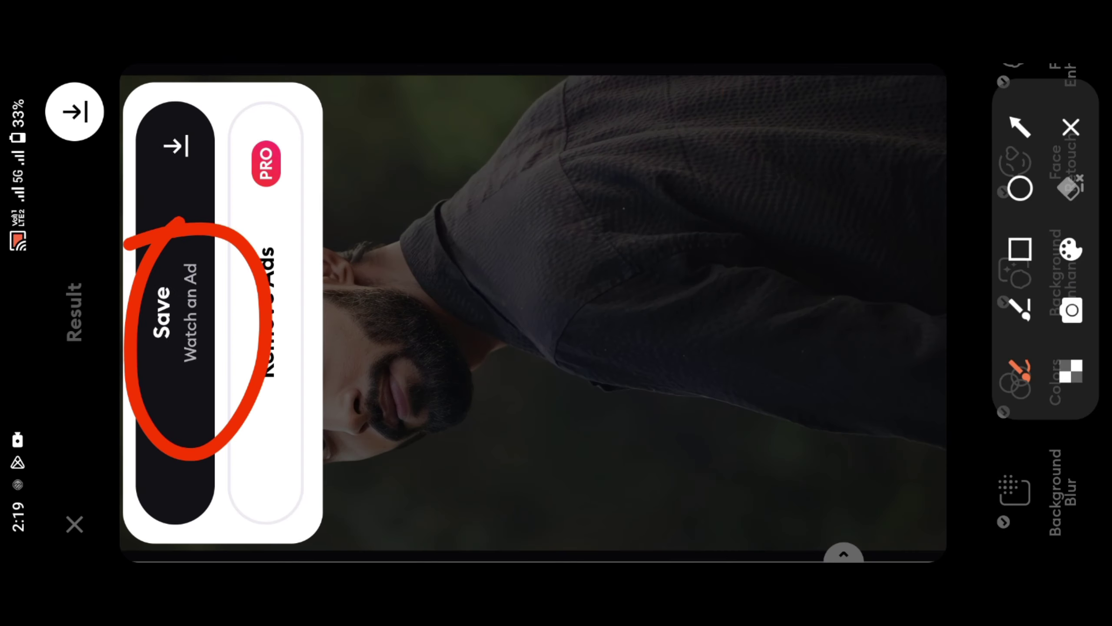
click(1071, 127)
click(175, 307)
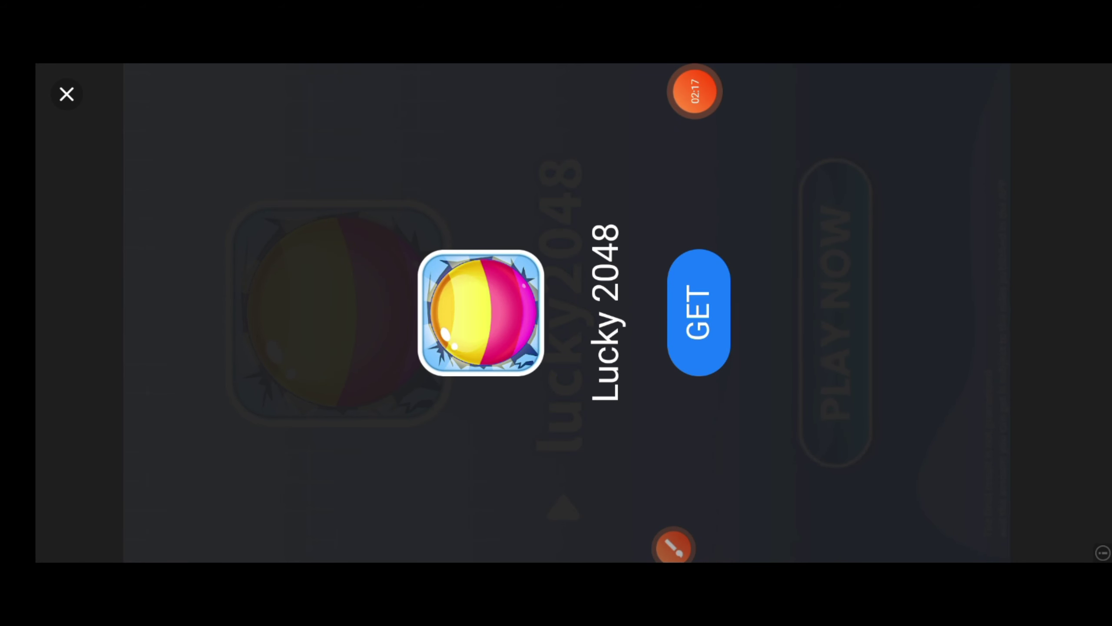
click(67, 94)
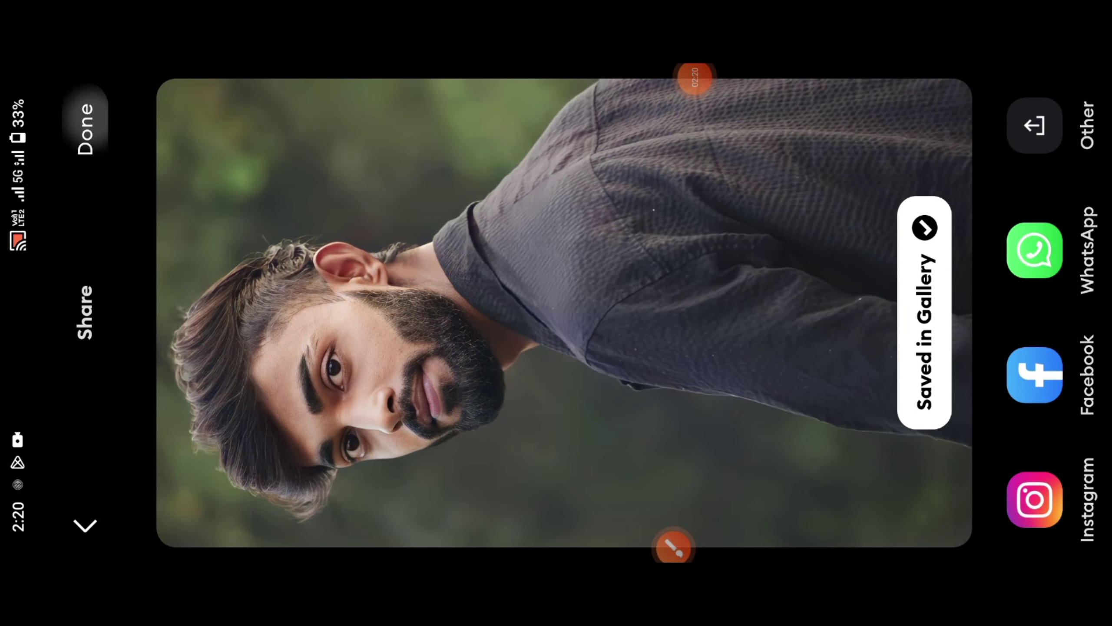
Open the newest saved portrait (1/1,092) in Gallery and zoom to inspect the face.
click(86, 129)
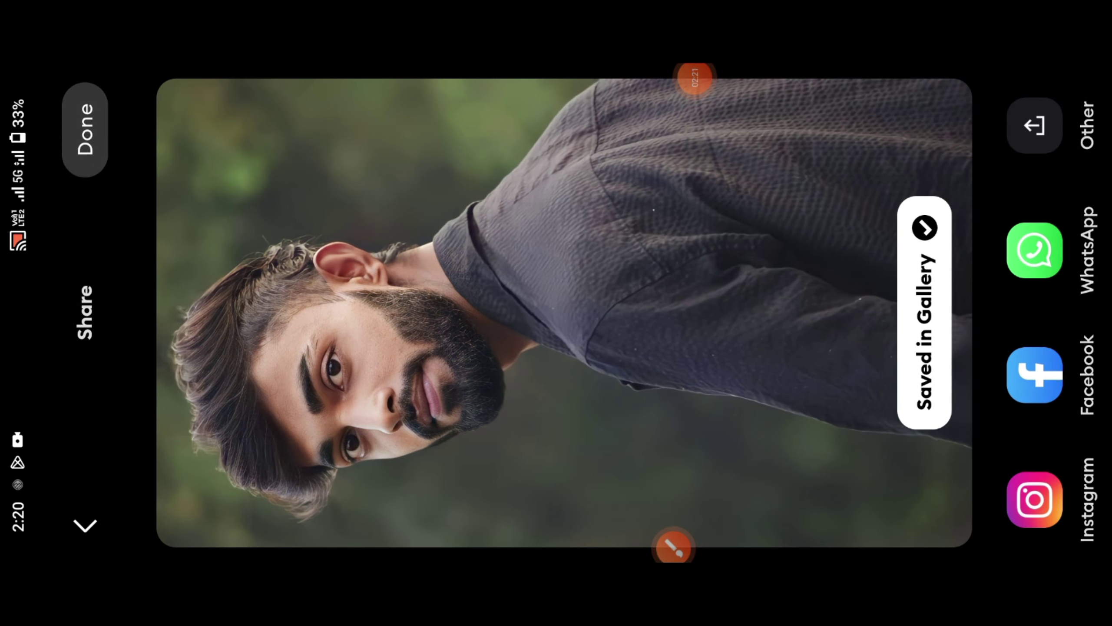
key(super)
click(1015, 221)
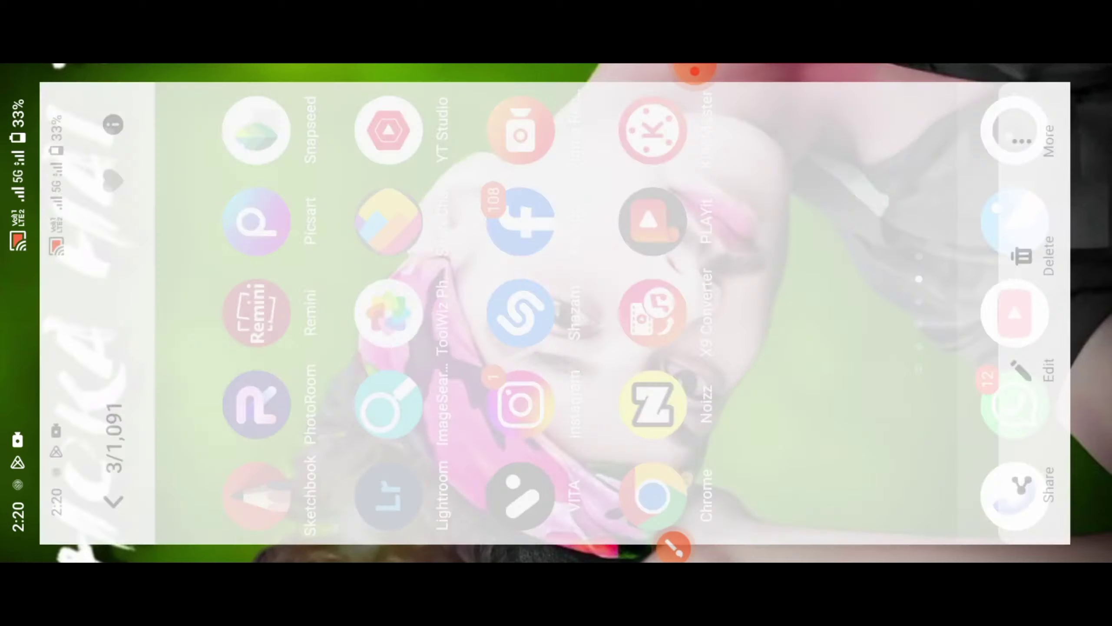
click(79, 516)
click(186, 509)
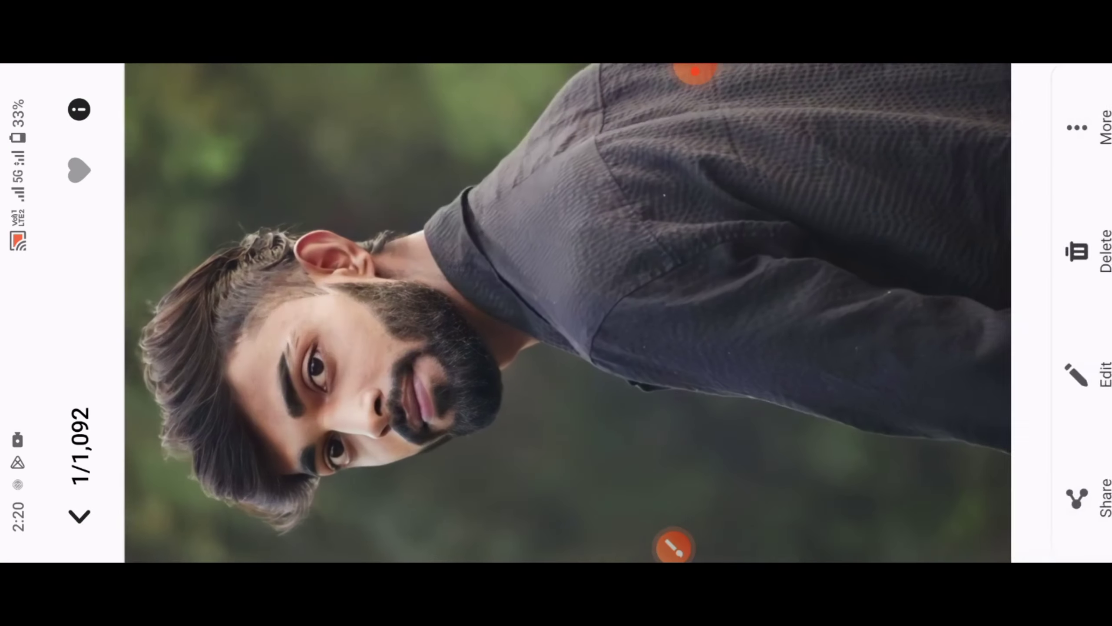
click(556, 312)
double_click(416, 372)
double_click(696, 70)
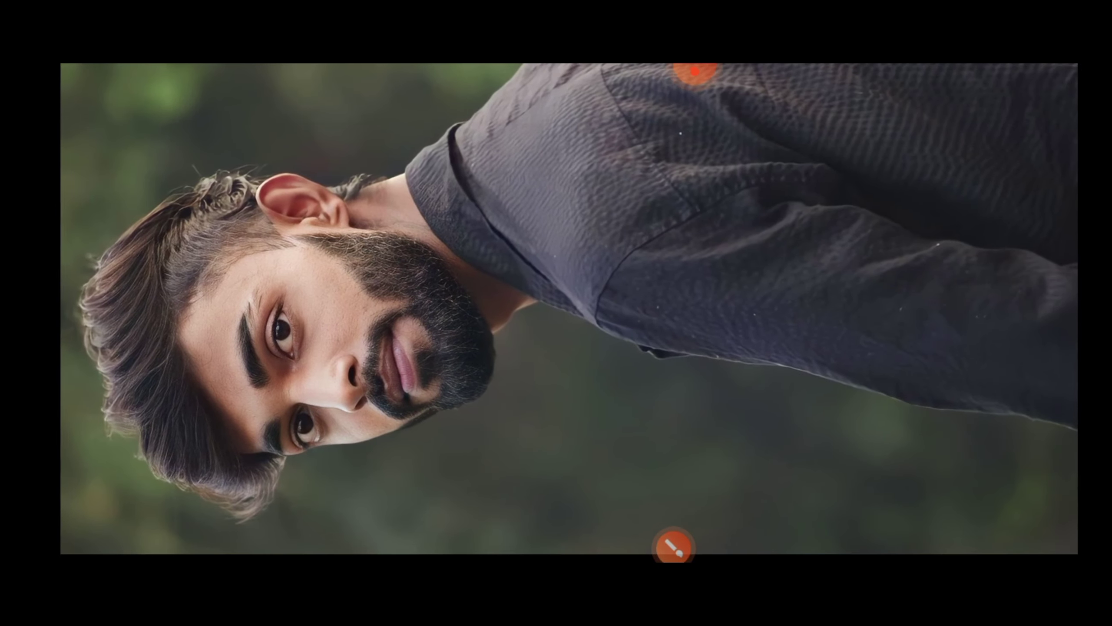
click(696, 70)
Share the enhanced portrait from Gallery to Autodesk SketchBook.
click(673, 546)
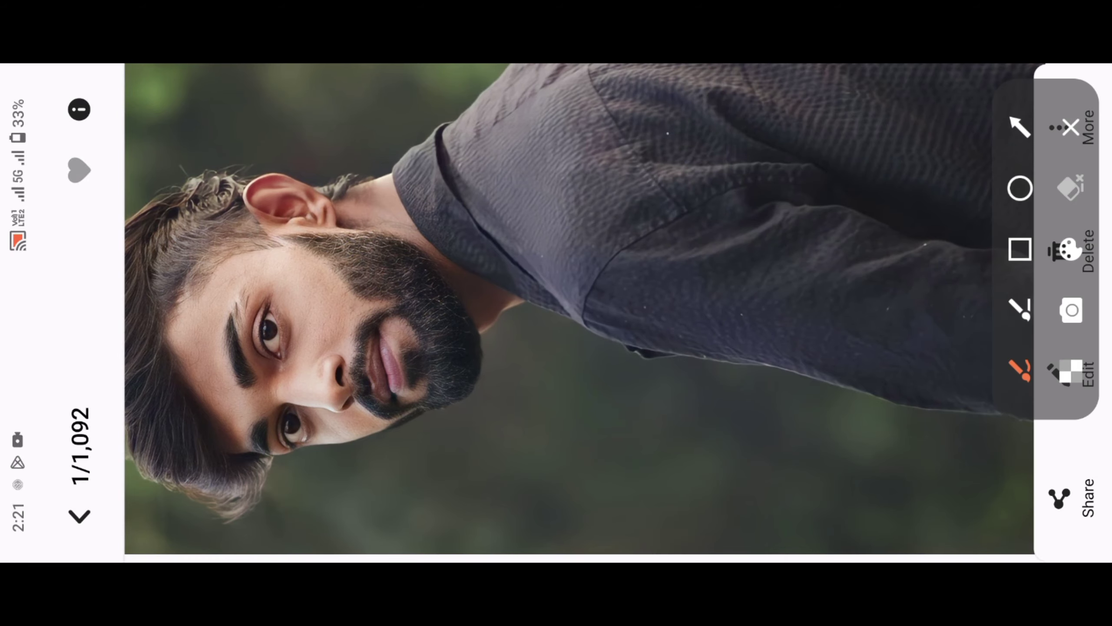
click(1020, 126)
drag(613, 364, 1009, 469)
click(1071, 127)
click(1060, 500)
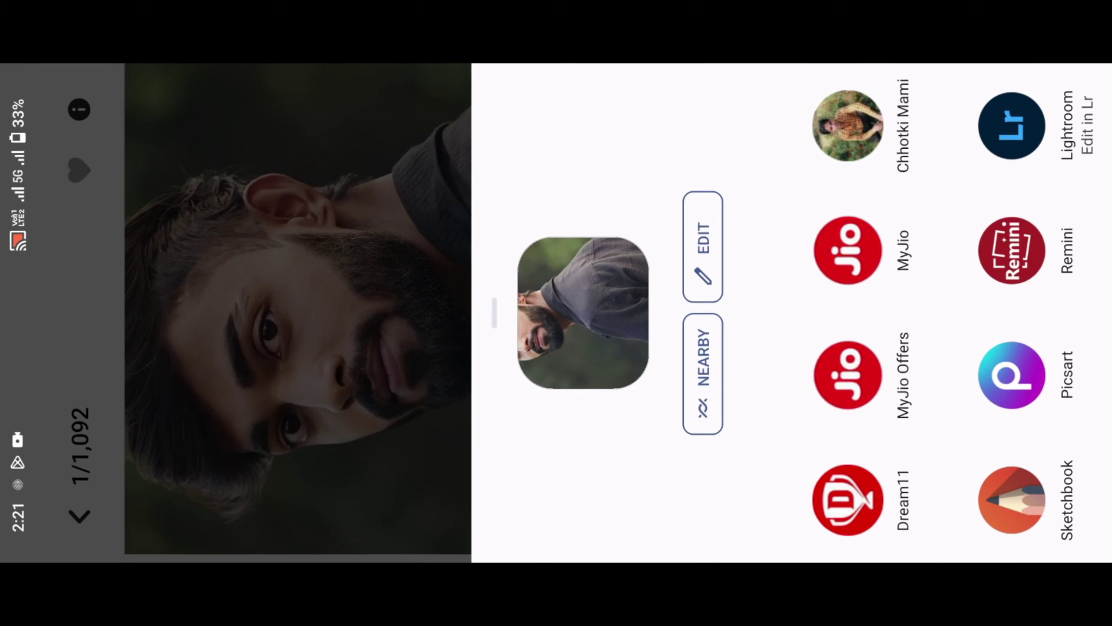
click(1011, 497)
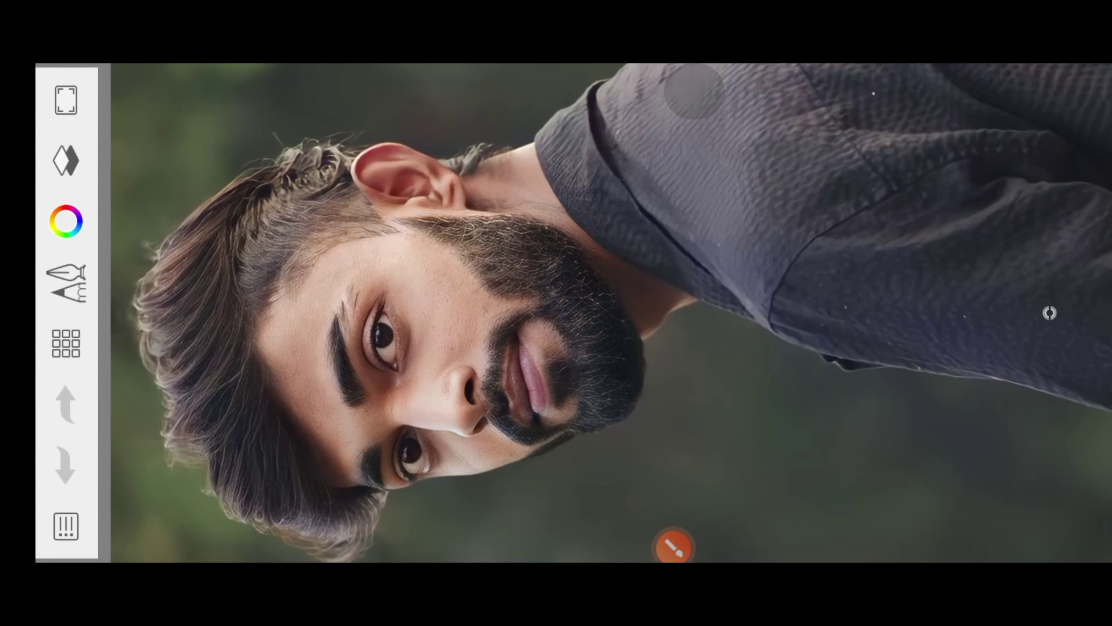
Pick the Smudge Round Bristle Brush from the brush library.
click(673, 546)
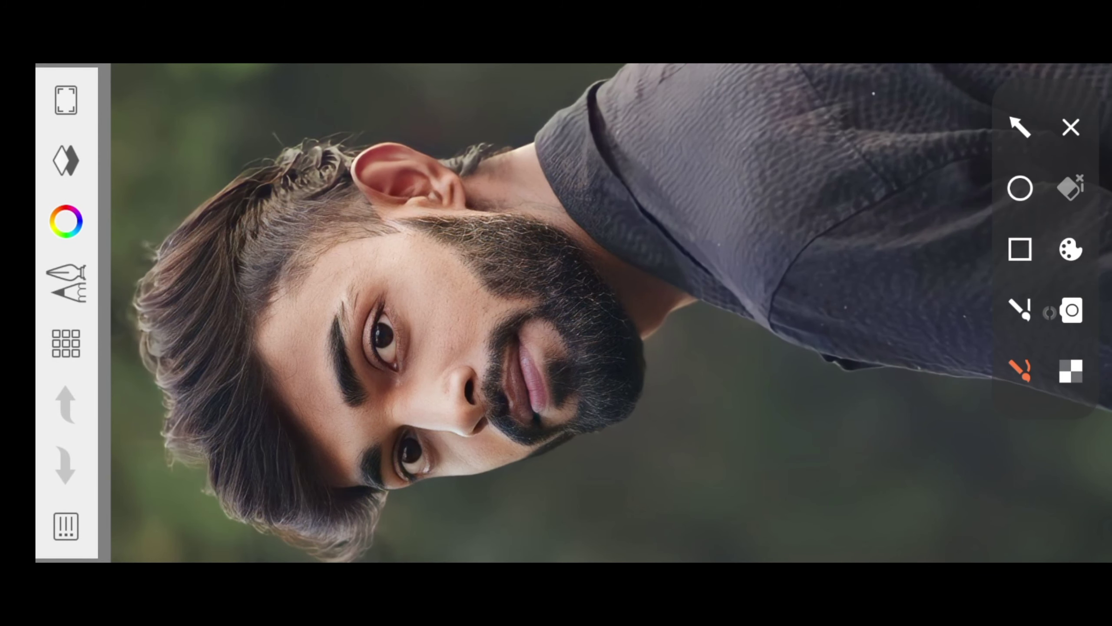
mouse_move(414, 202)
mouse_down()
mouse_move(123, 298)
mouse_move(227, 199)
mouse_up()
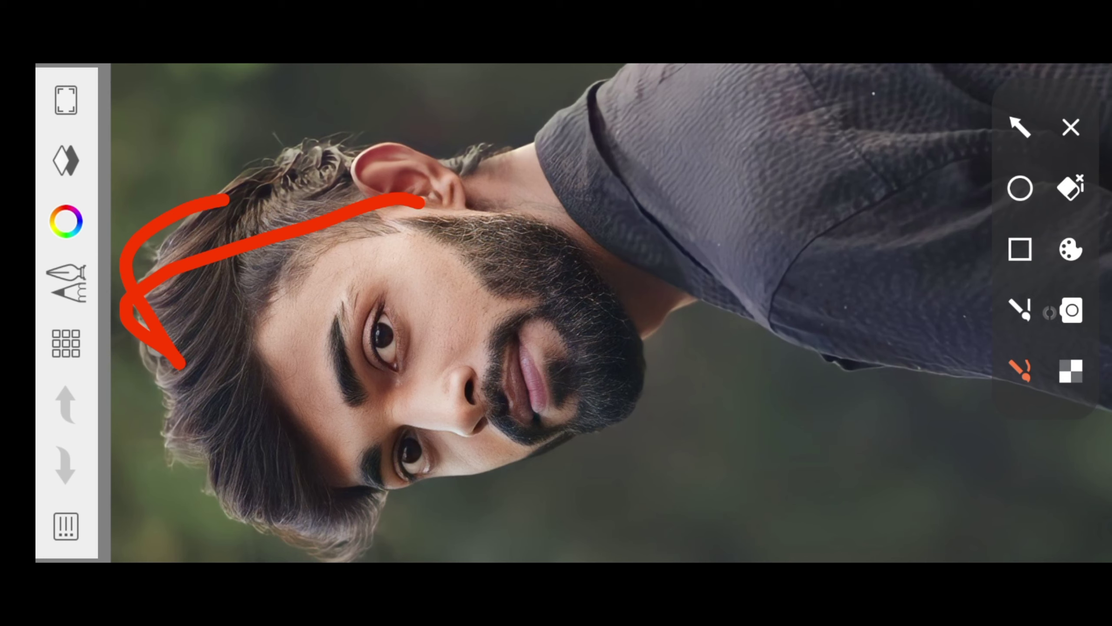
click(1071, 127)
click(672, 533)
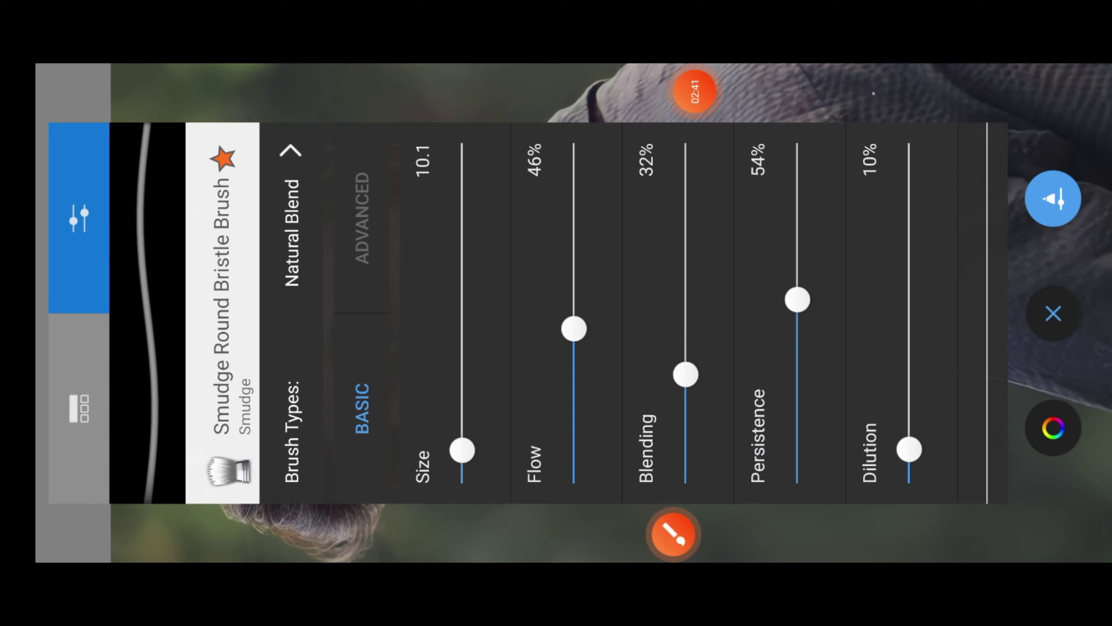
click(79, 407)
drag(744, 306, 337, 307)
mouse_move(438, 307)
mouse_down()
mouse_move(770, 306)
mouse_move(678, 307)
mouse_move(532, 273)
mouse_up()
click(1053, 198)
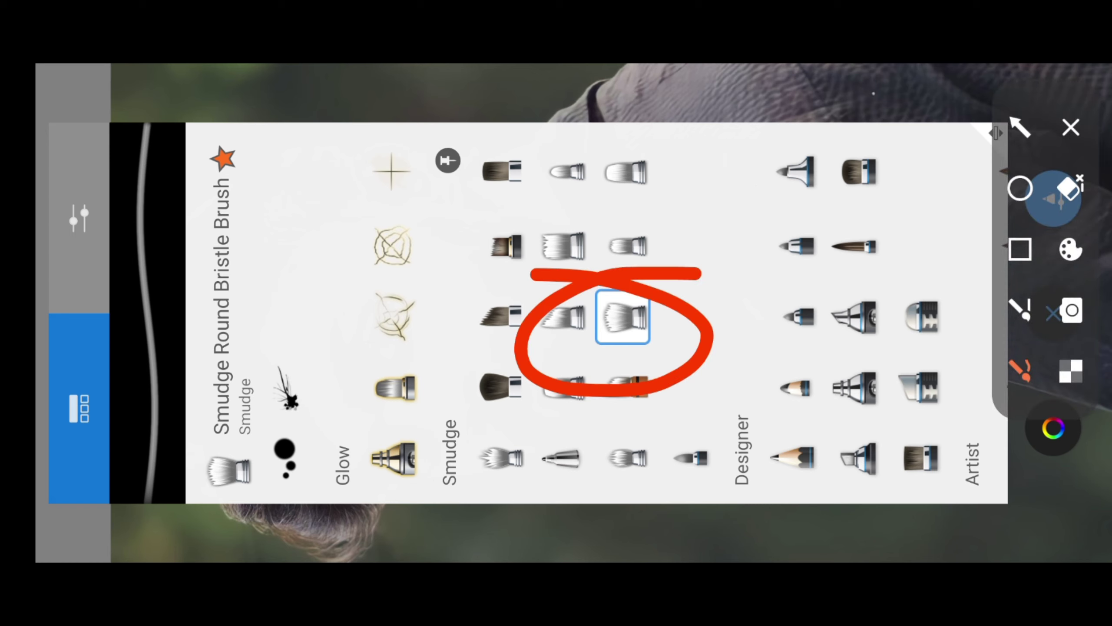
click(1070, 126)
Change the Smudge Round Bristle Brush's brush type to Smudge.
click(1053, 198)
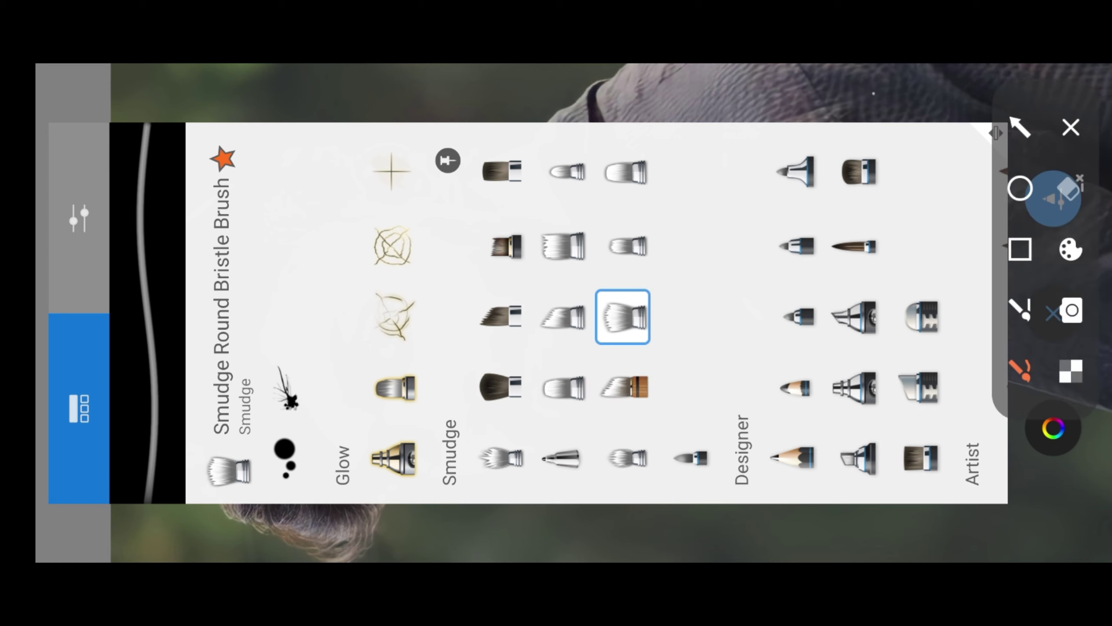
mouse_move(352, 148)
mouse_down()
mouse_move(302, 153)
mouse_move(120, 227)
mouse_move(142, 283)
mouse_move(151, 182)
mouse_up()
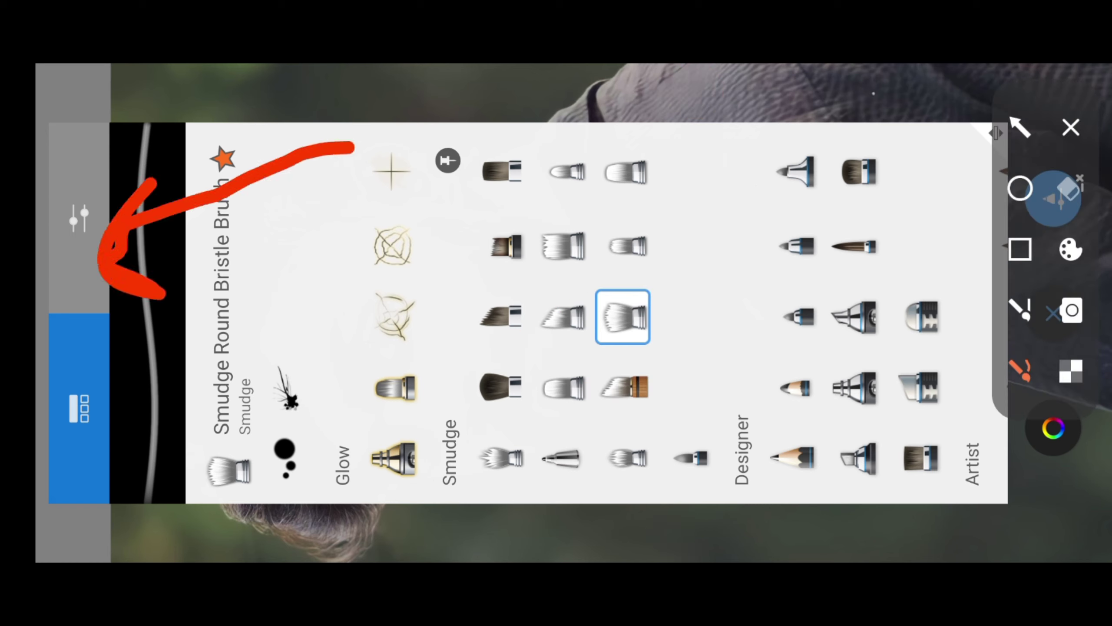
click(1071, 127)
click(78, 218)
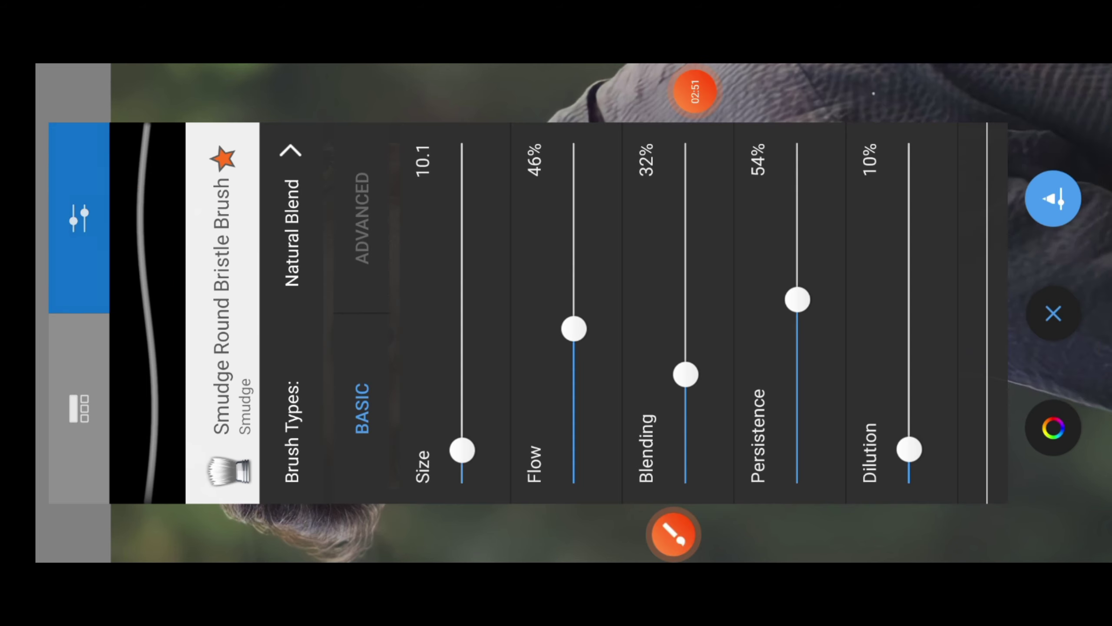
click(1053, 198)
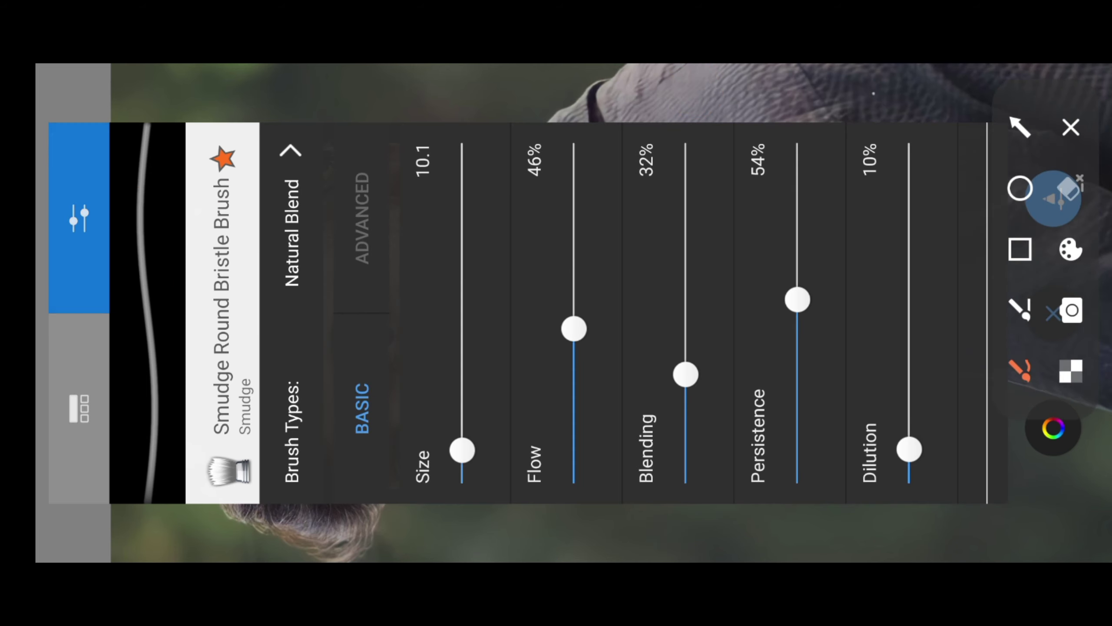
mouse_move(302, 173)
mouse_down()
mouse_move(216, 258)
mouse_move(184, 163)
mouse_up()
click(1071, 127)
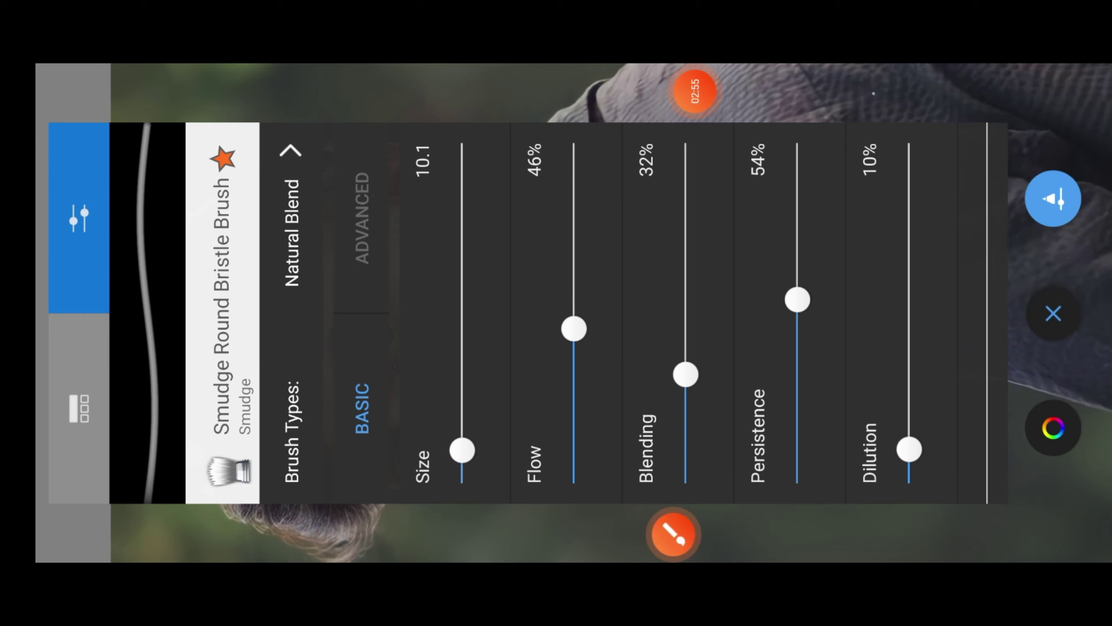
click(291, 232)
click(1053, 198)
mouse_move(459, 351)
mouse_down()
mouse_move(504, 438)
mouse_move(473, 359)
mouse_up()
click(1071, 127)
click(464, 434)
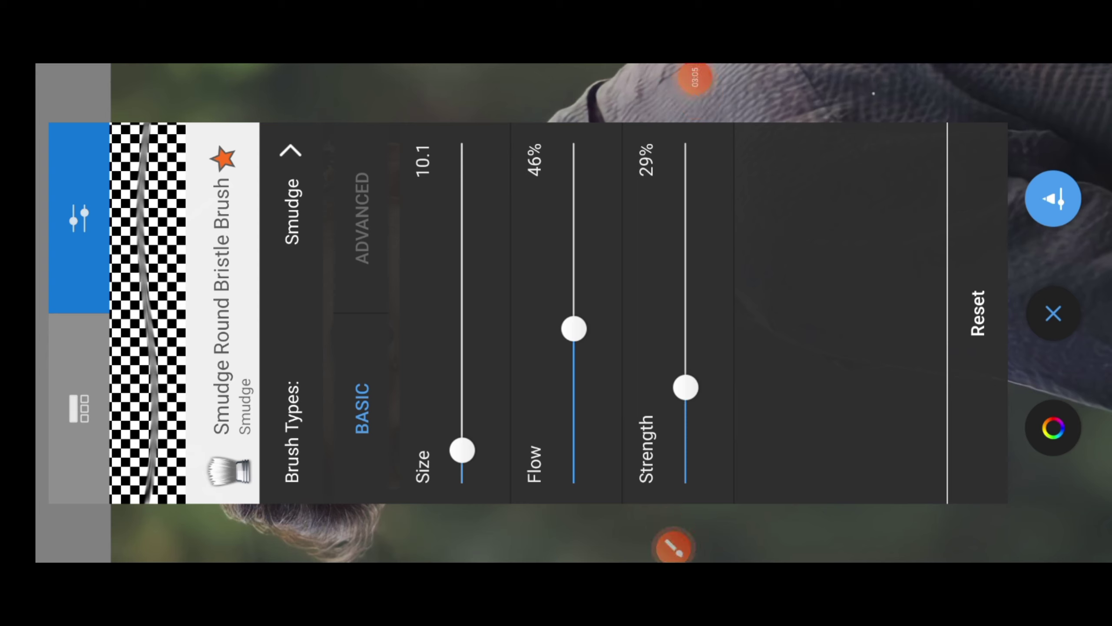
Set the brush flow to 6%, strength to 12% and size to 95.8.
drag(574, 328, 573, 467)
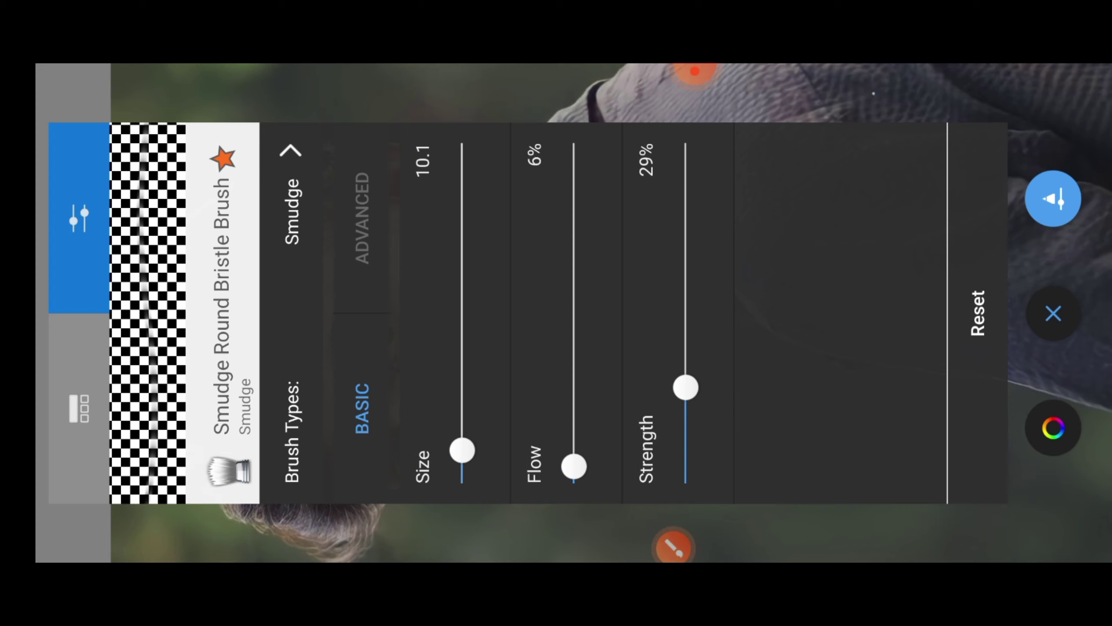
mouse_move(685, 387)
mouse_down()
mouse_move(685, 350)
mouse_move(686, 412)
mouse_up()
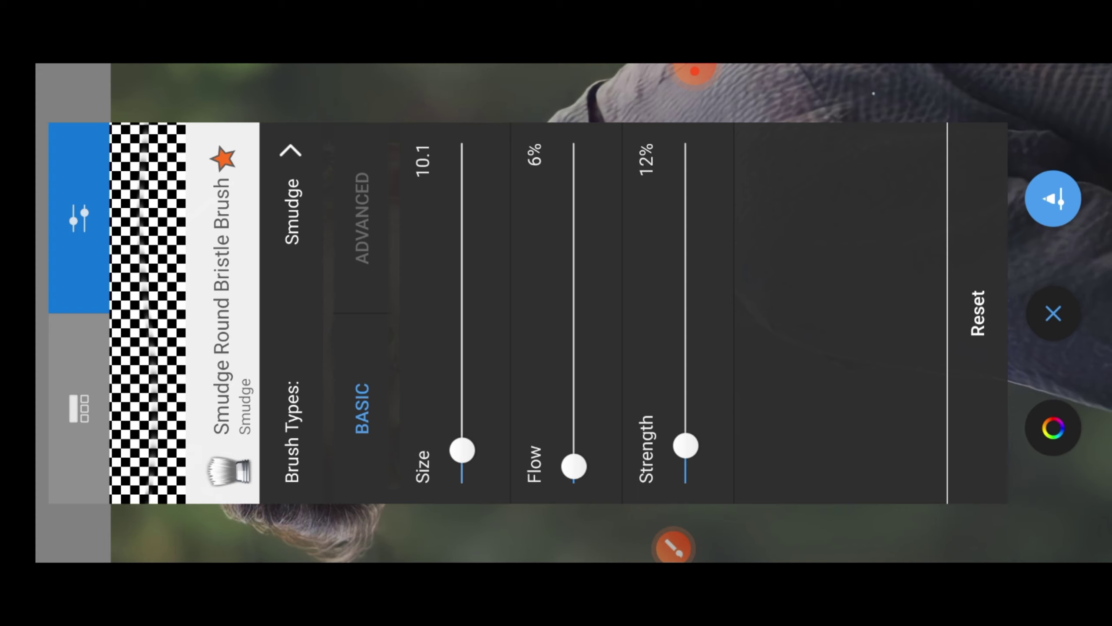
click(674, 546)
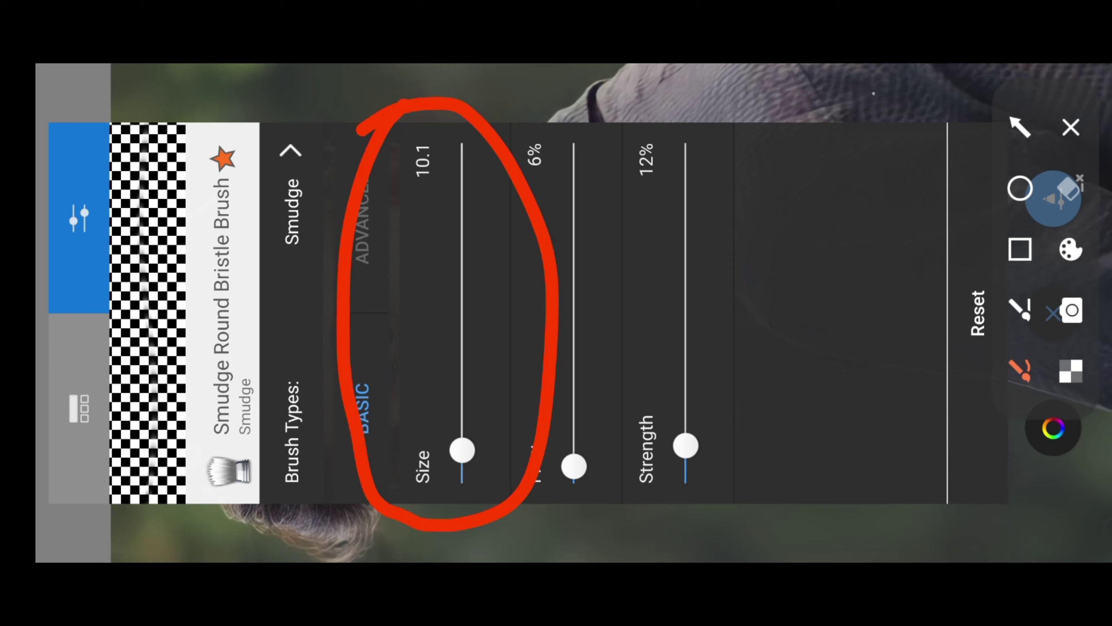
mouse_move(462, 450)
mouse_down()
mouse_move(462, 223)
mouse_move(462, 239)
mouse_up()
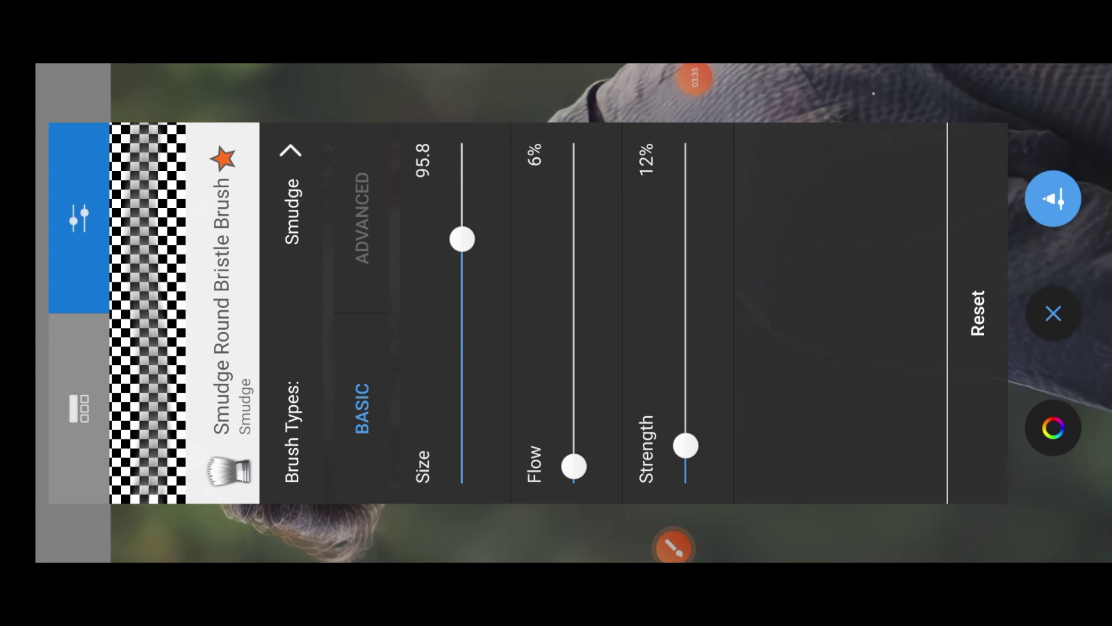
click(1053, 314)
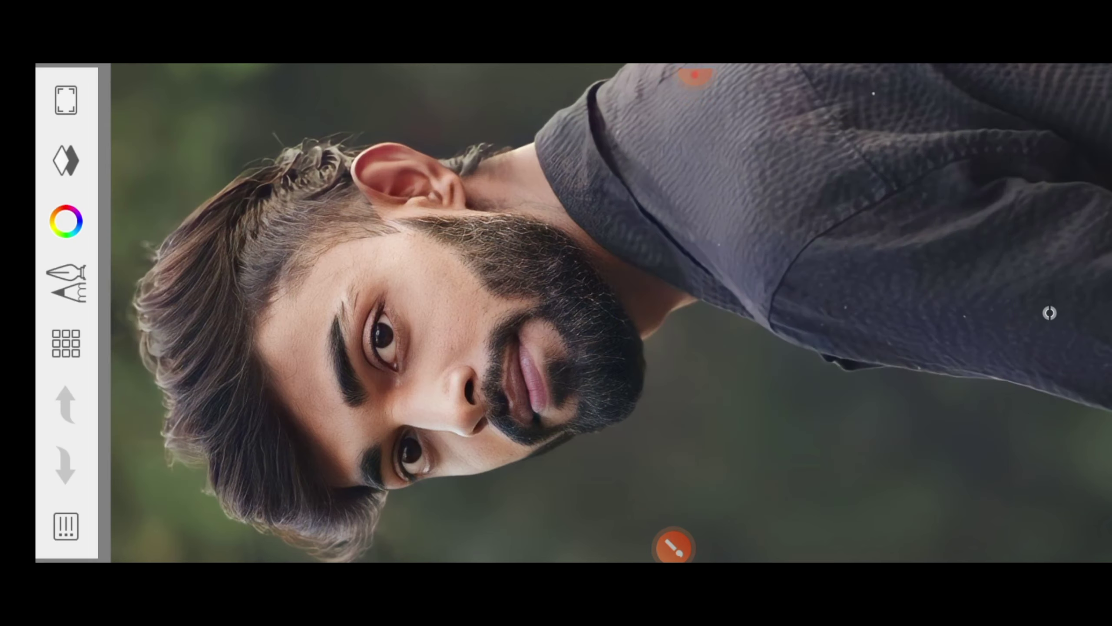
Zoom into the face, test a smudge stroke, and reduce the brush size to 44.6.
scroll(569, 307, up, 5)
scroll(569, 307, up, 5)
scroll(569, 307, up, 1)
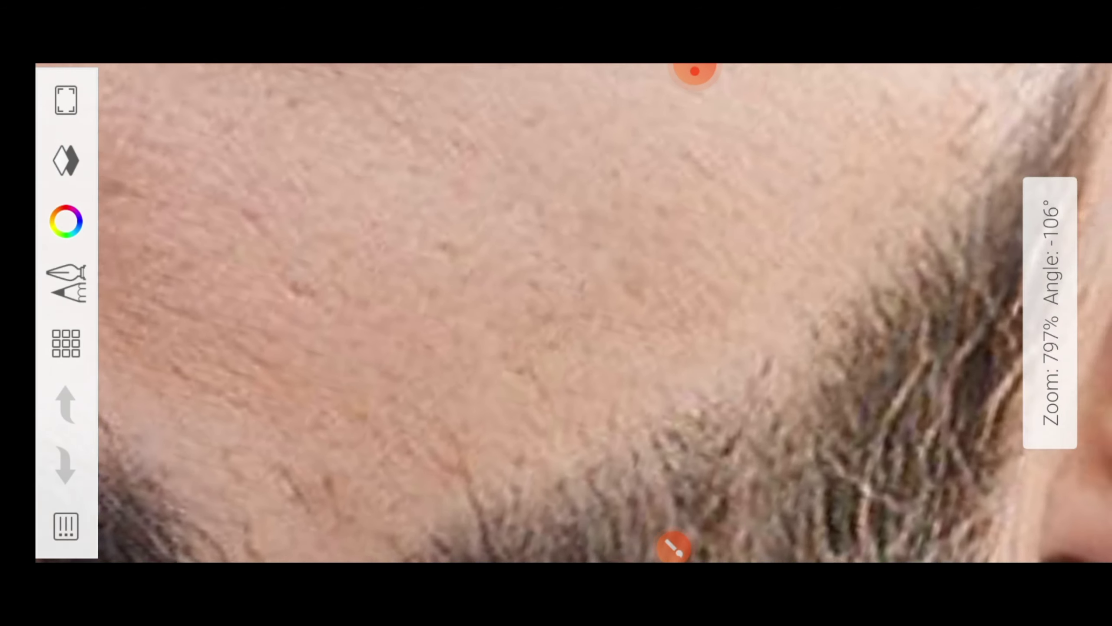
scroll(569, 307, down, 3)
scroll(569, 307, up, 5)
scroll(569, 307, down, 1)
key(ctrl+z)
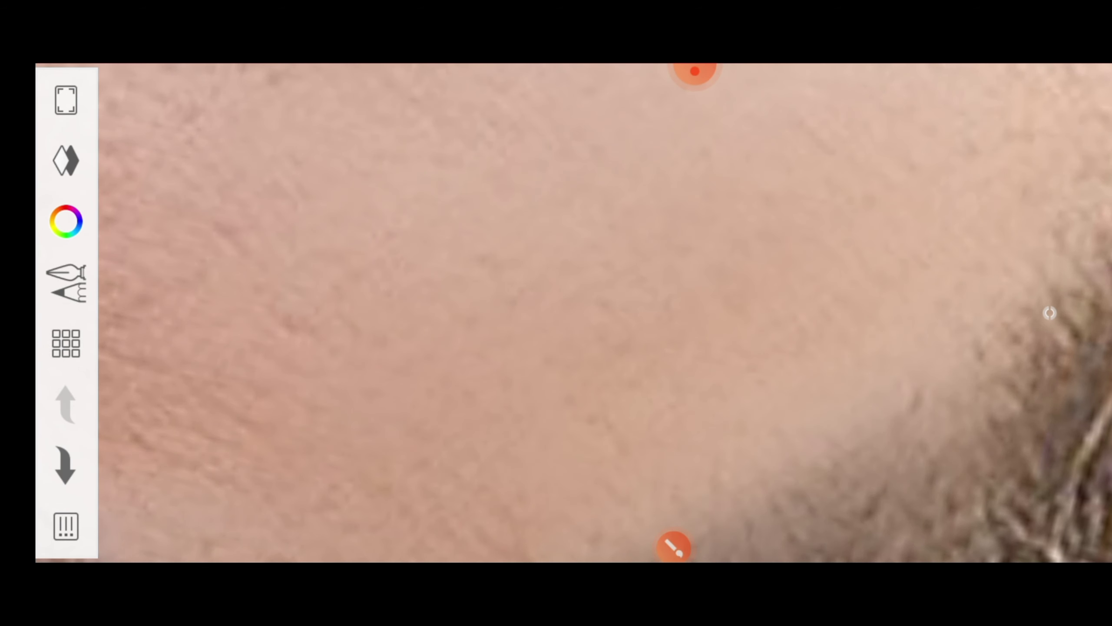
scroll(569, 307, down, 5)
scroll(569, 307, up, 2)
key(ctrl+y)
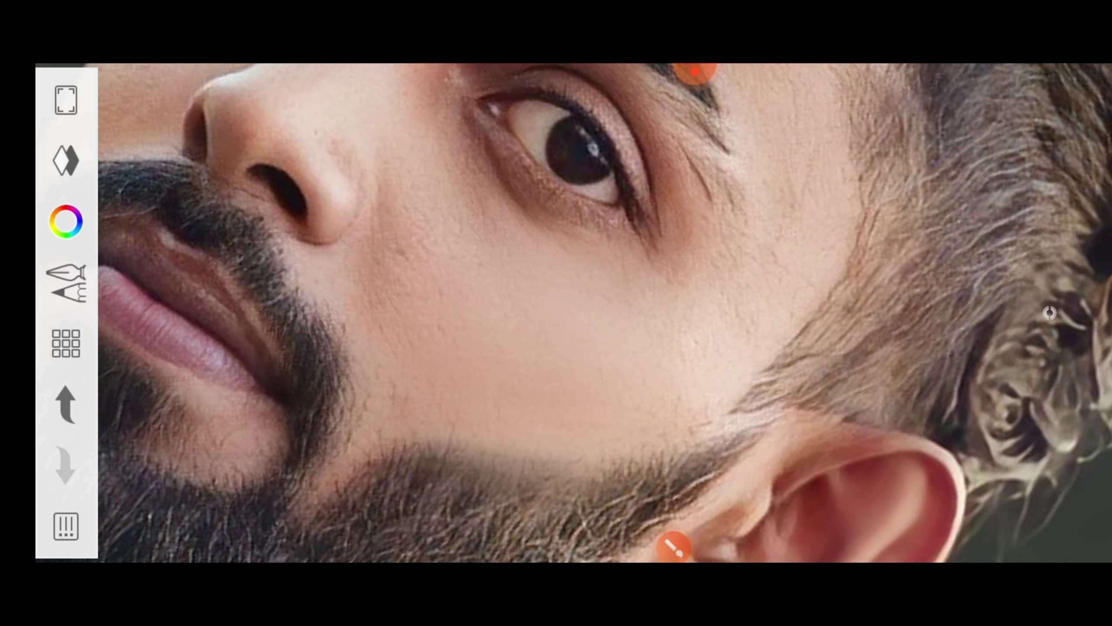
click(673, 545)
drag(460, 241, 459, 333)
click(1053, 313)
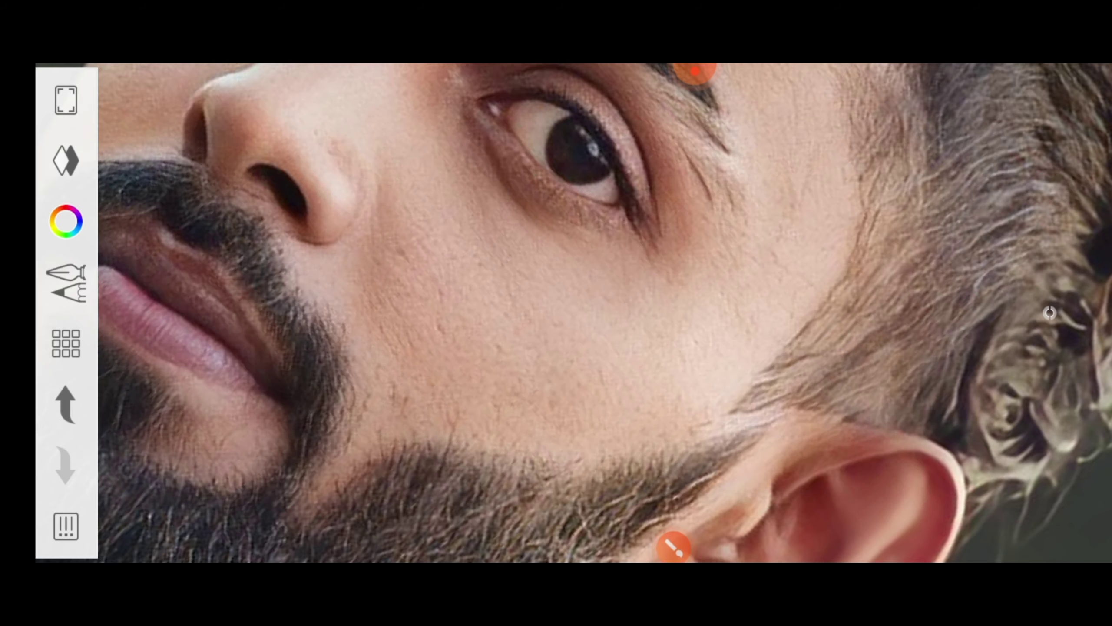
Smudge the skin just below the eye to smooth its texture.
scroll(1049, 313, down, 2)
scroll(1050, 313, up, 4)
scroll(1050, 313, up, 3)
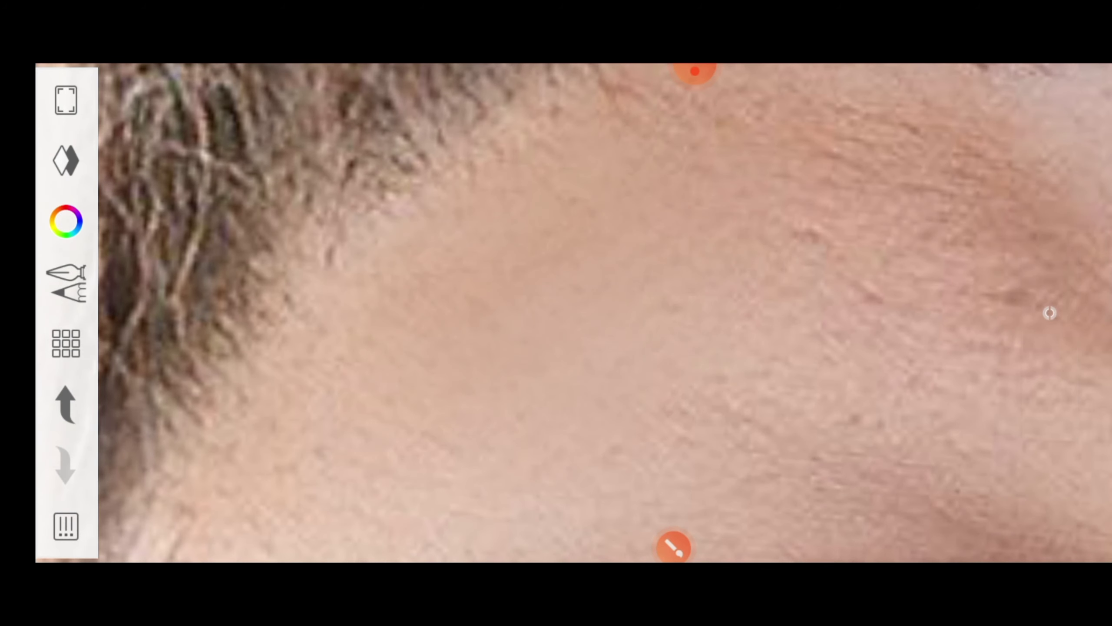
key(ctrl+z)
scroll(1050, 313, down, 3)
scroll(1050, 312, up, 2)
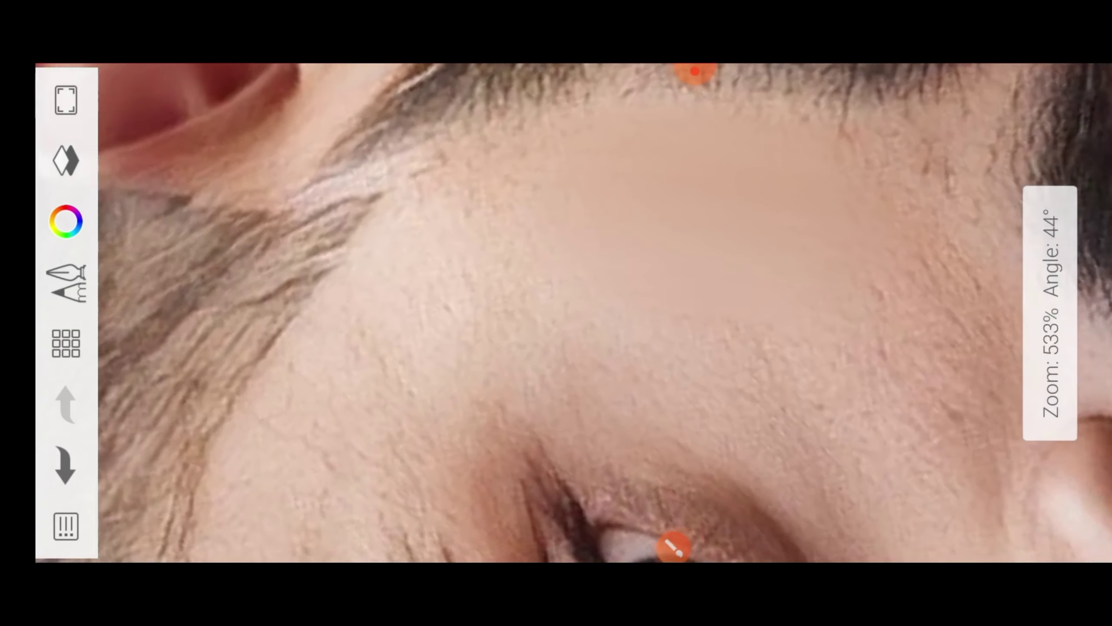
scroll(1050, 313, up, 1)
scroll(1050, 313, down, 1)
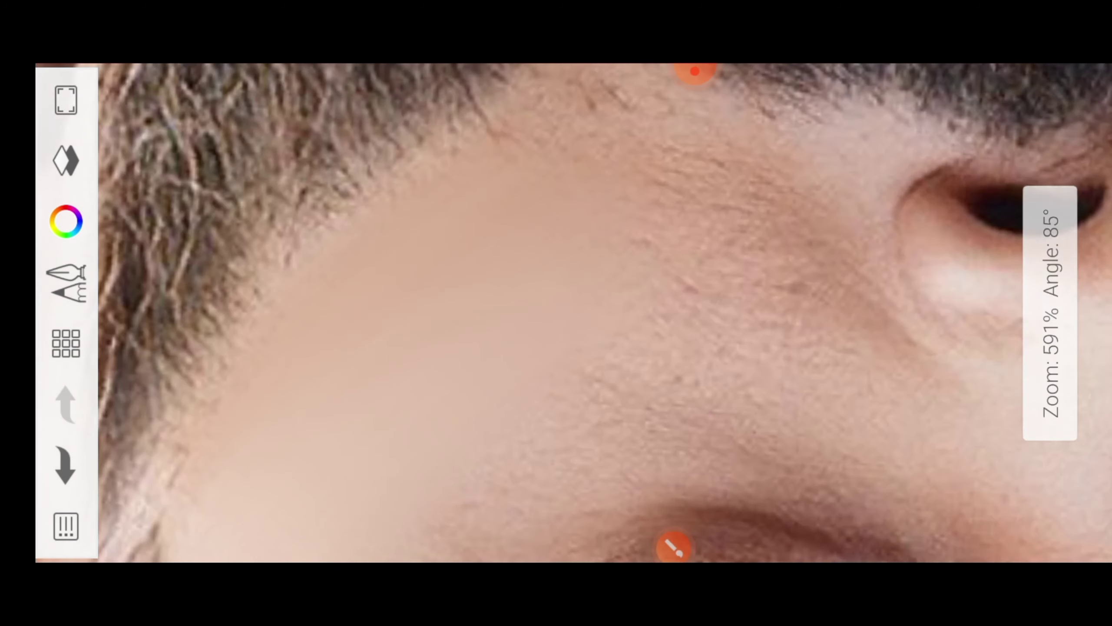
scroll(1050, 312, down, 1)
scroll(1050, 313, down, 3)
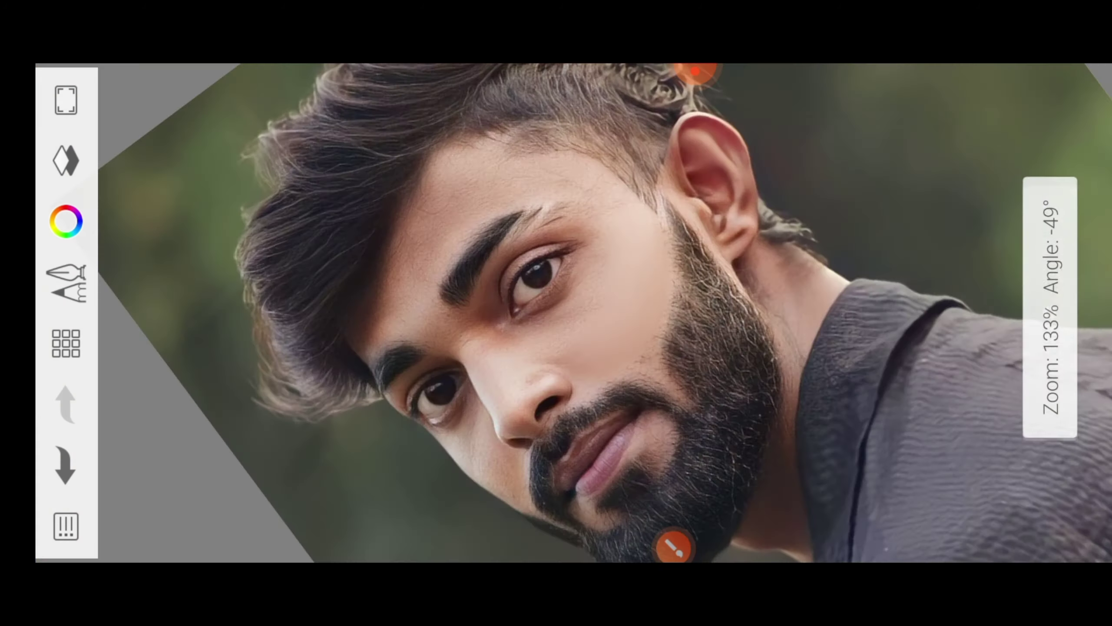
scroll(1050, 313, up, 2)
scroll(1050, 313, up, 2)
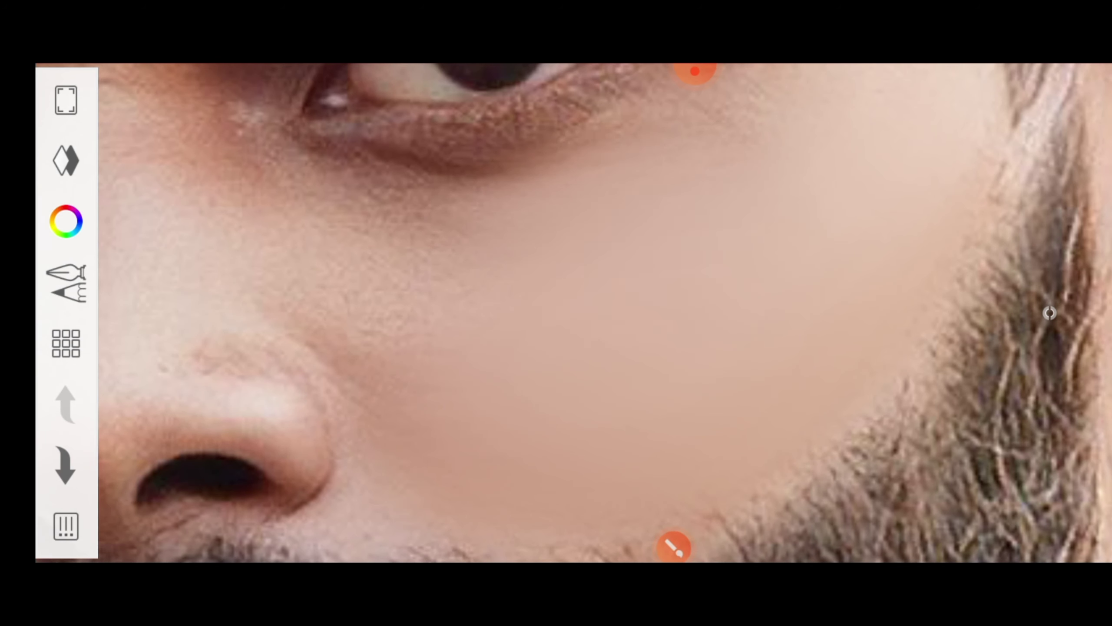
drag(433, 177, 521, 169)
Continue smoothing the cheek and under-eye skin while zooming around the face.
scroll(1050, 313, up, 1)
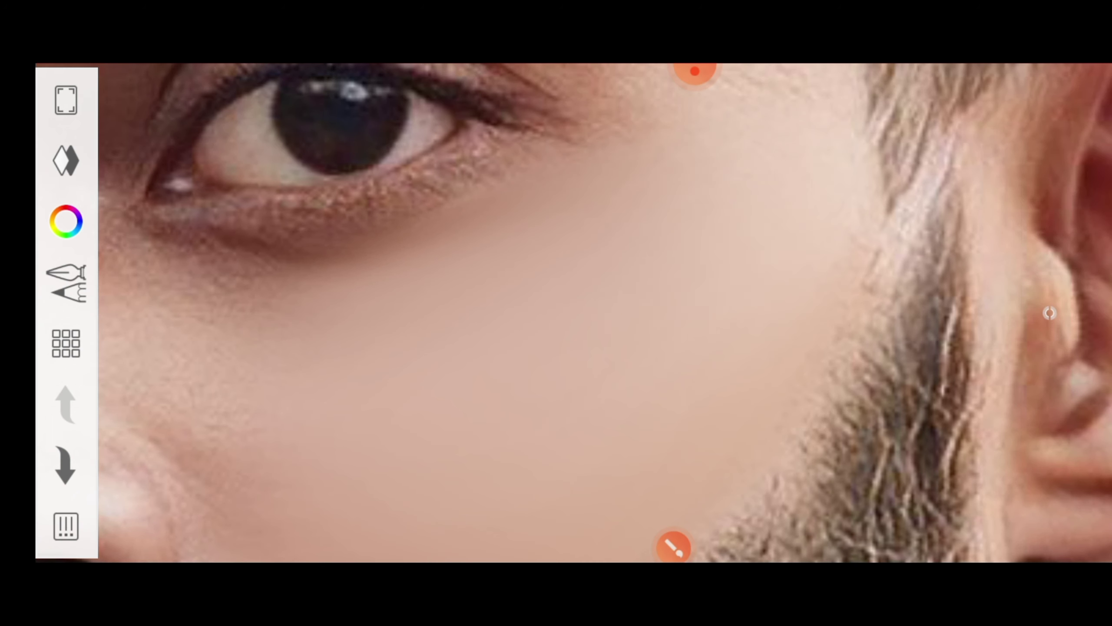
scroll(1050, 312, down, 3)
scroll(1050, 313, up, 1)
scroll(1050, 313, up, 2)
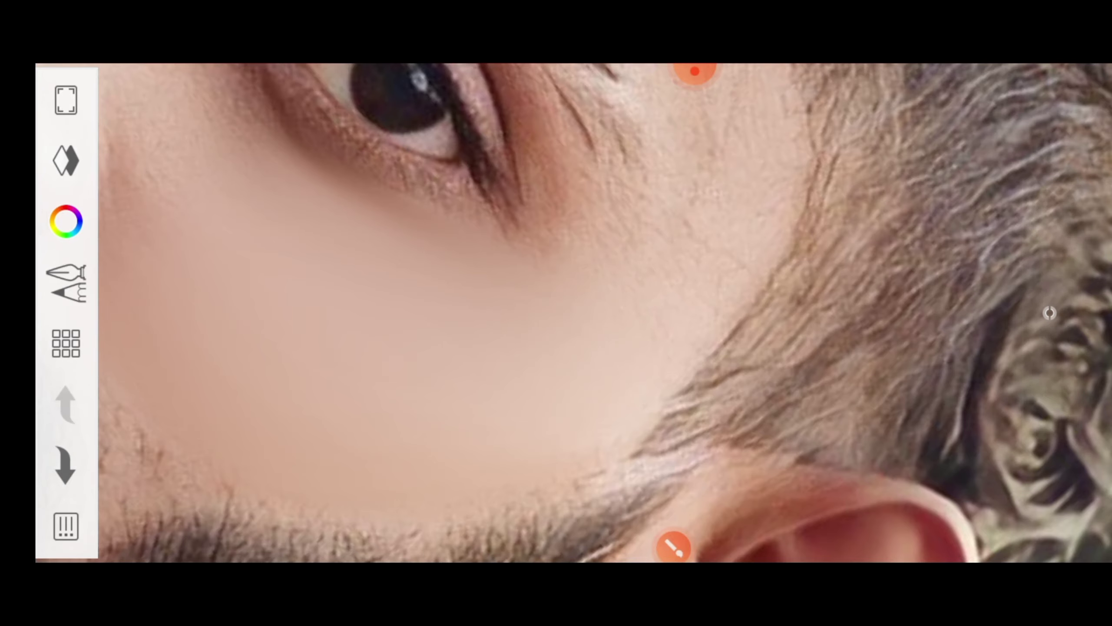
scroll(1050, 313, down, 1)
scroll(1049, 313, up, 2)
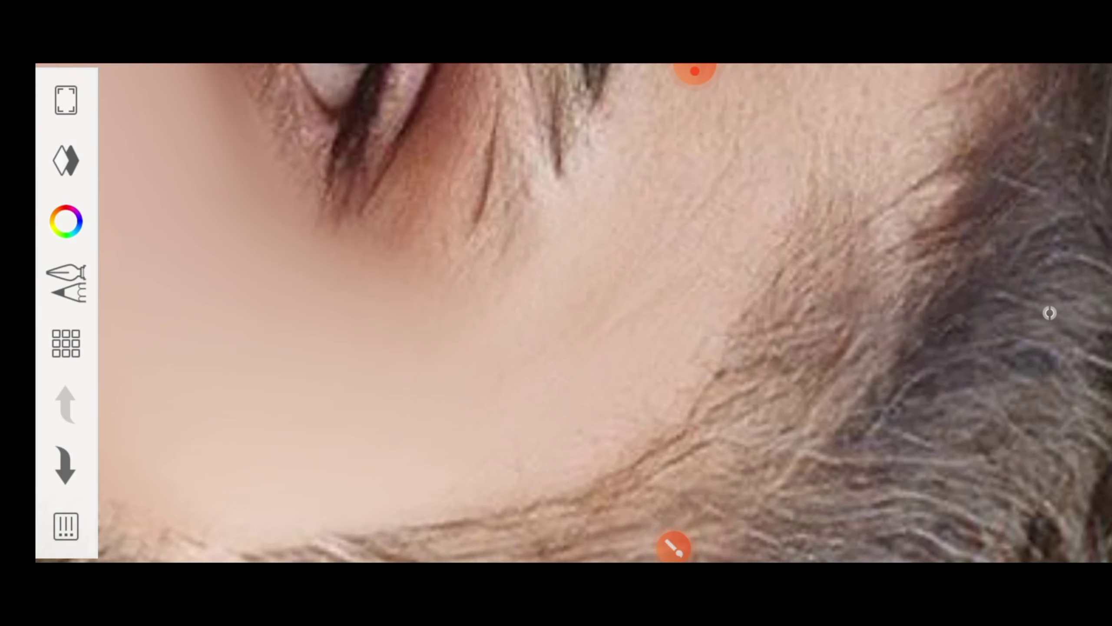
scroll(1050, 313, down, 1)
scroll(1050, 313, up, 1)
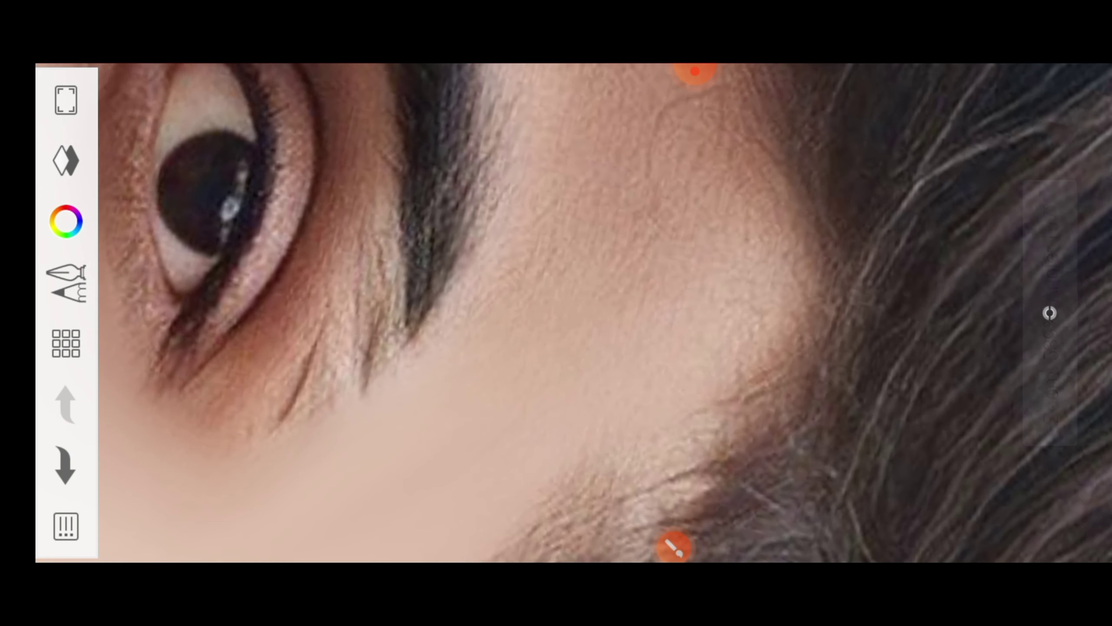
scroll(1050, 313, up, 1)
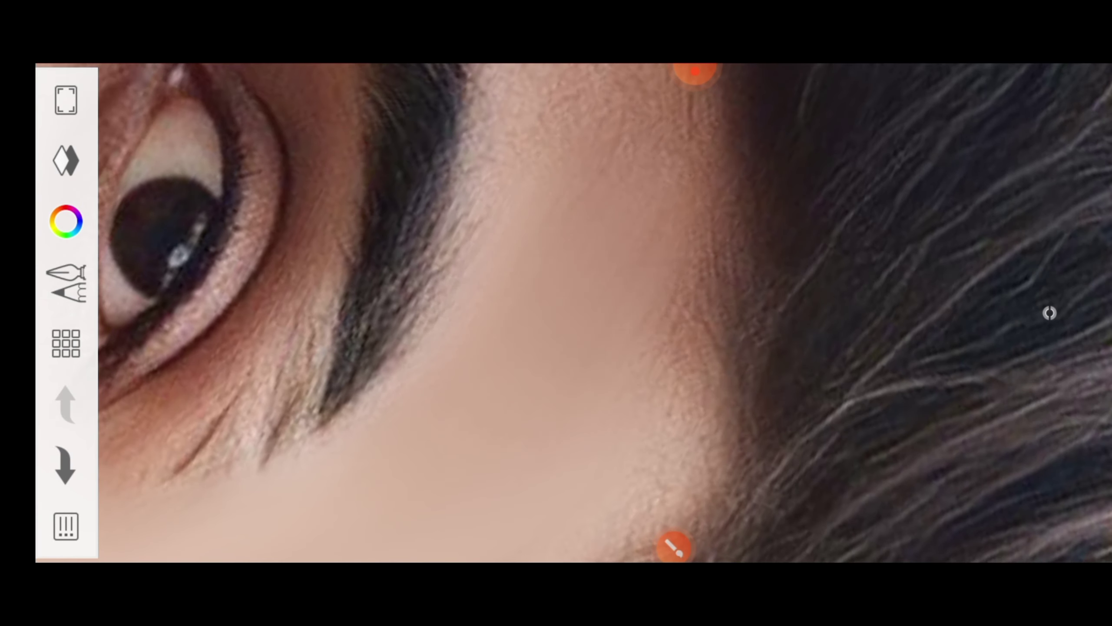
click(696, 72)
scroll(1050, 313, down, 1)
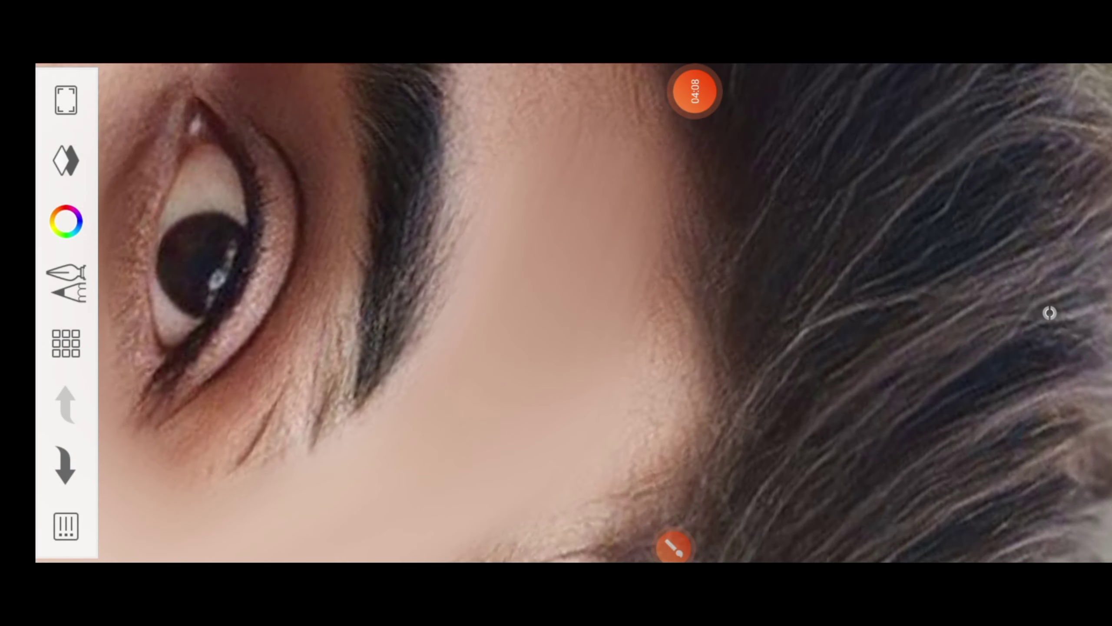
scroll(1049, 313, down, 1)
scroll(1050, 313, up, 2)
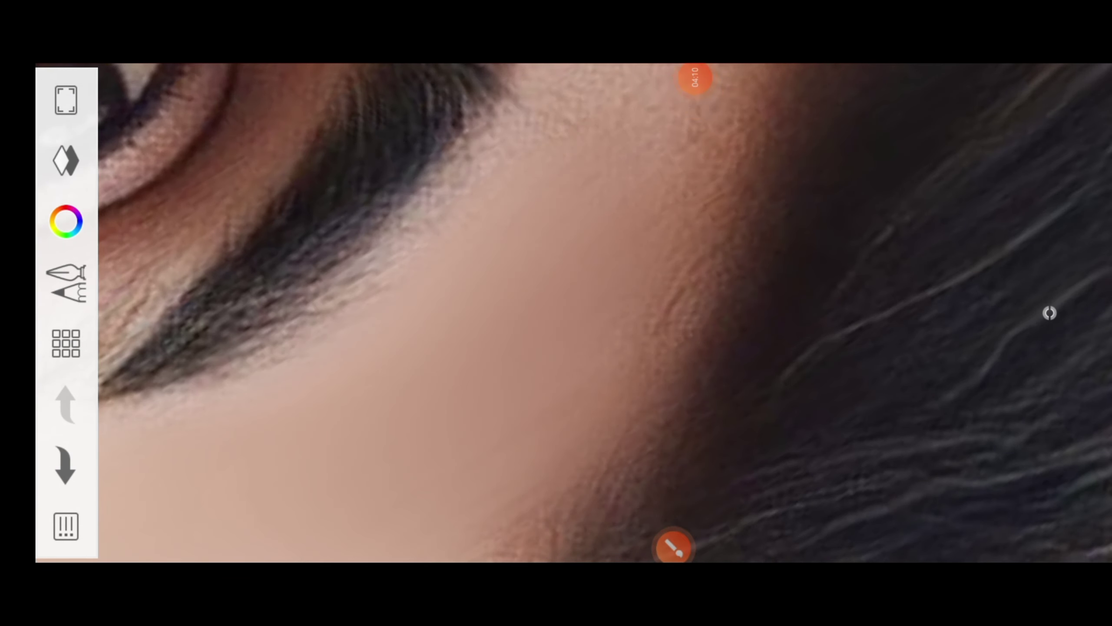
scroll(1049, 313, down, 1)
scroll(1049, 312, down, 1)
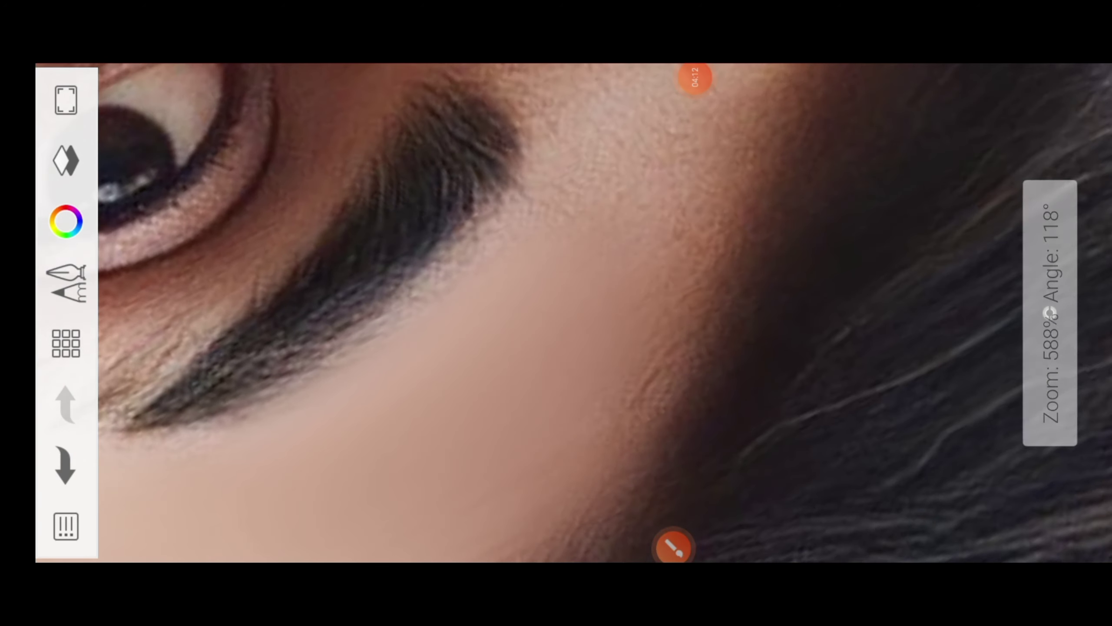
scroll(1050, 313, up, 1)
scroll(1049, 313, up, 1)
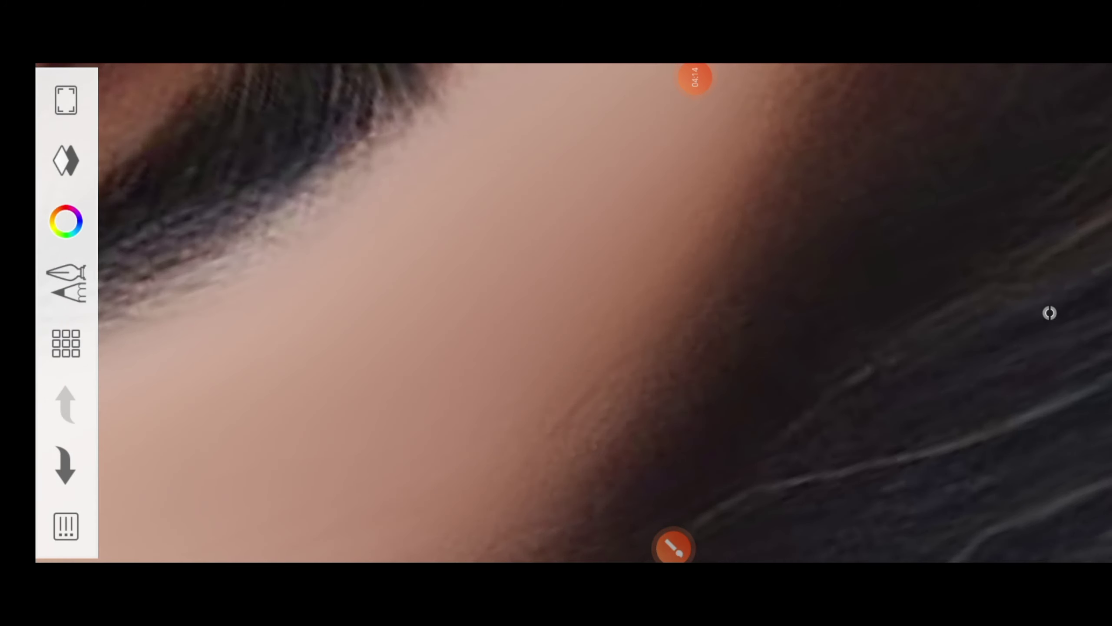
scroll(1049, 313, down, 1)
right_click(1050, 313)
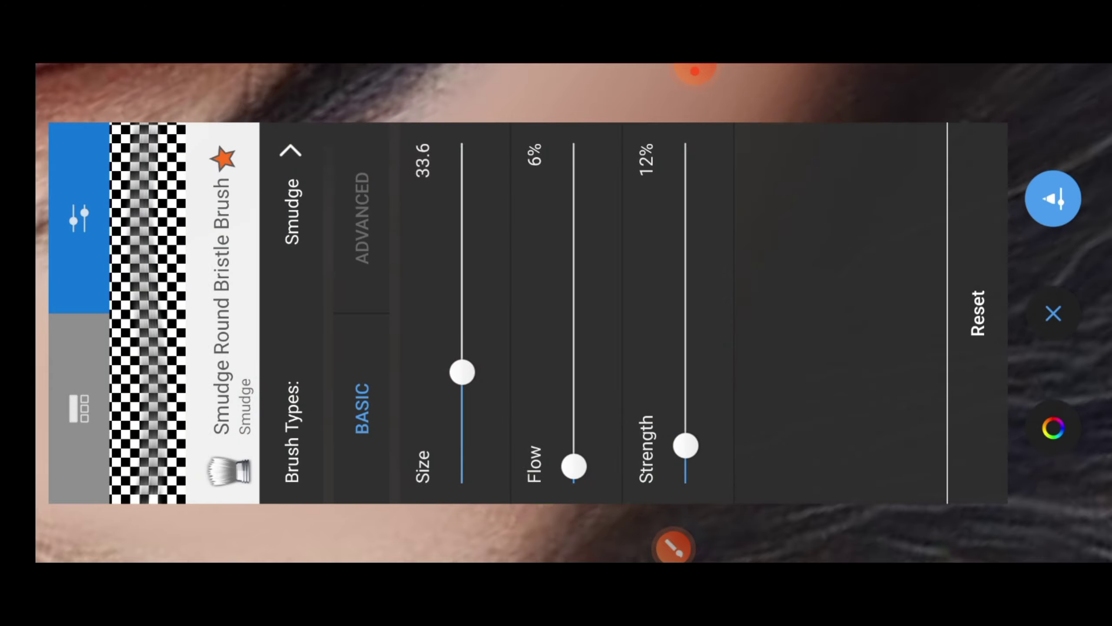
Enlarge the smudge brush to about 236 and review the face.
drag(462, 371, 462, 189)
click(1053, 312)
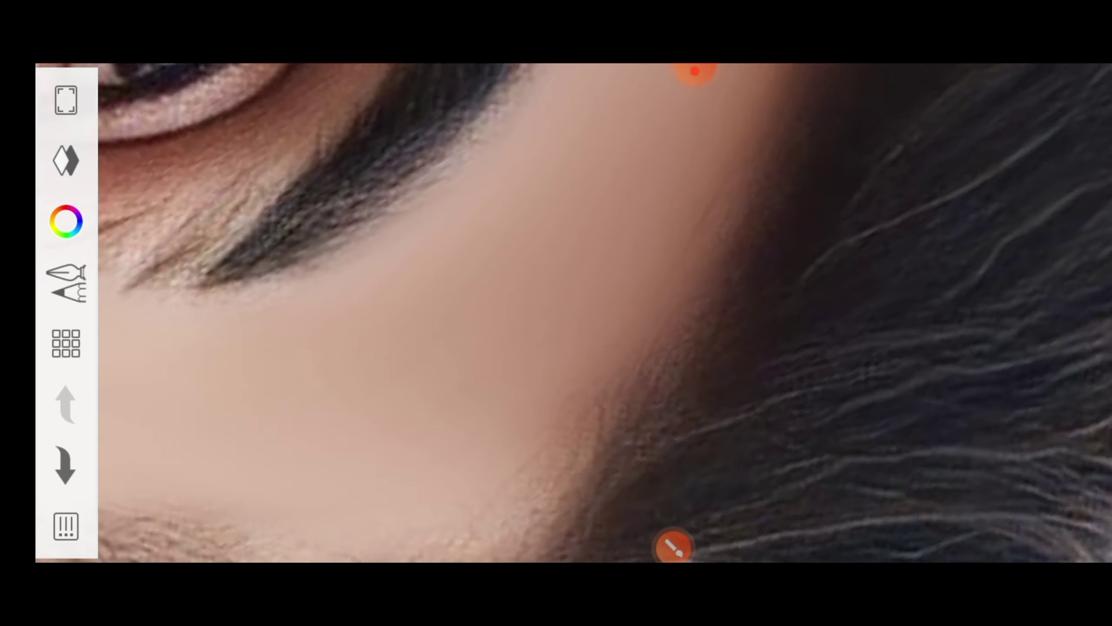
scroll(1049, 313, down, 1)
scroll(1050, 313, down, 1)
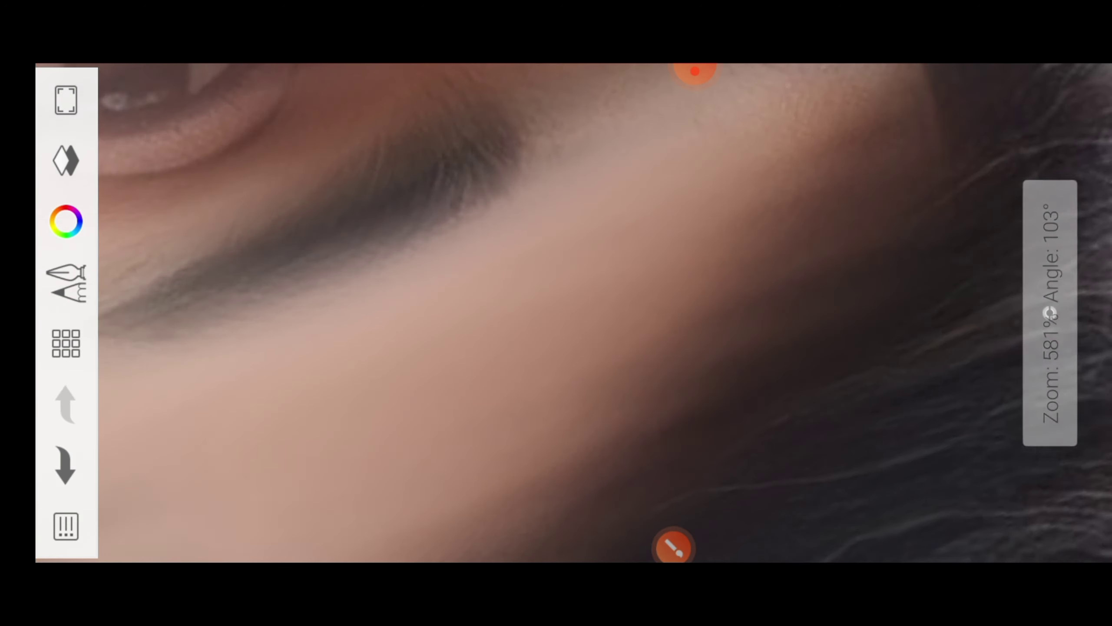
scroll(1050, 313, down, 1)
scroll(1050, 313, up, 1)
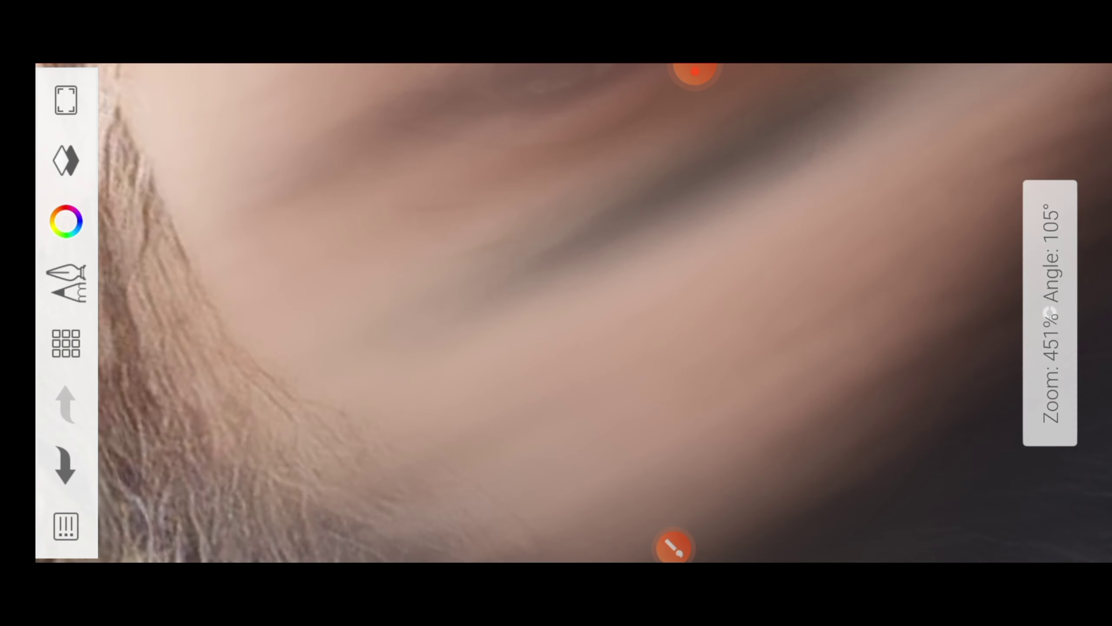
scroll(1049, 313, down, 3)
scroll(1049, 312, up, 2)
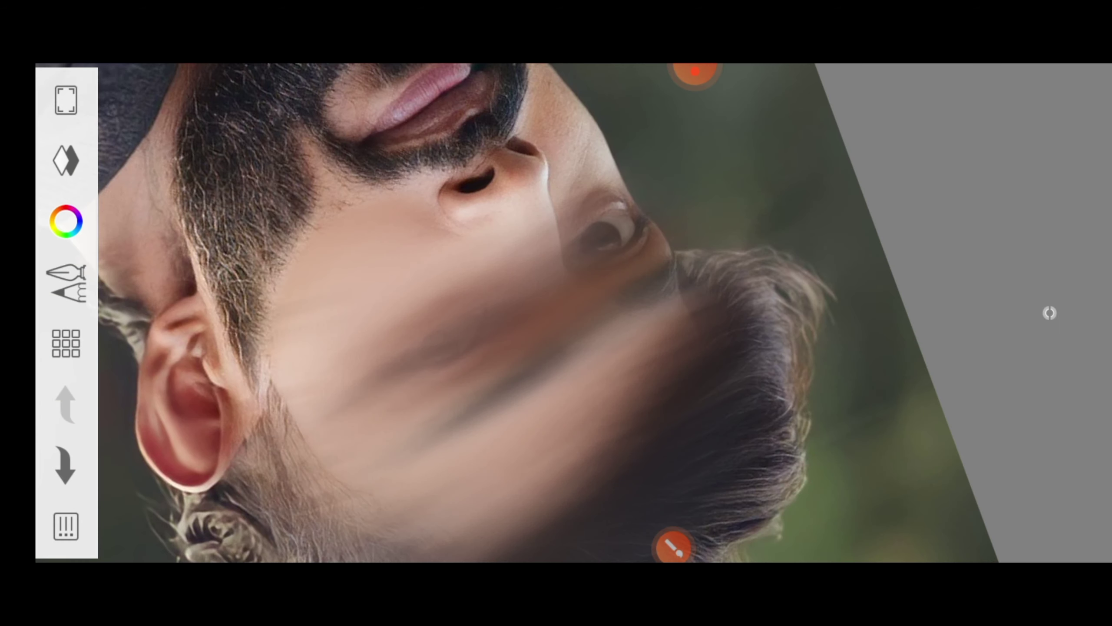
scroll(1049, 313, up, 2)
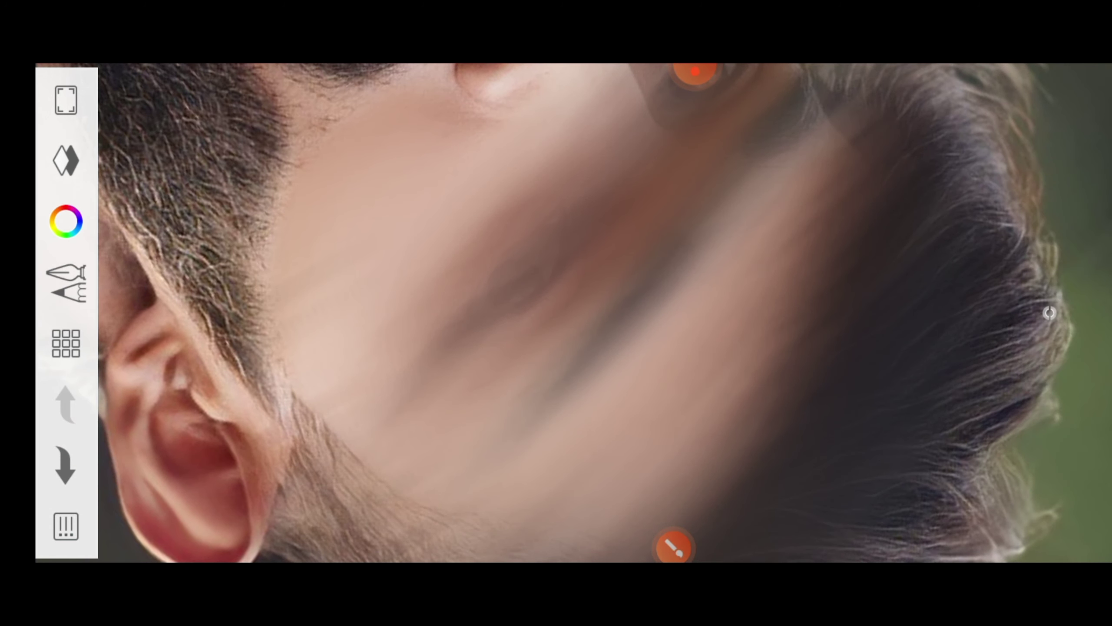
Reopen brush properties from the radial menu and shrink the smudge brush to about 56.
right_click(1050, 313)
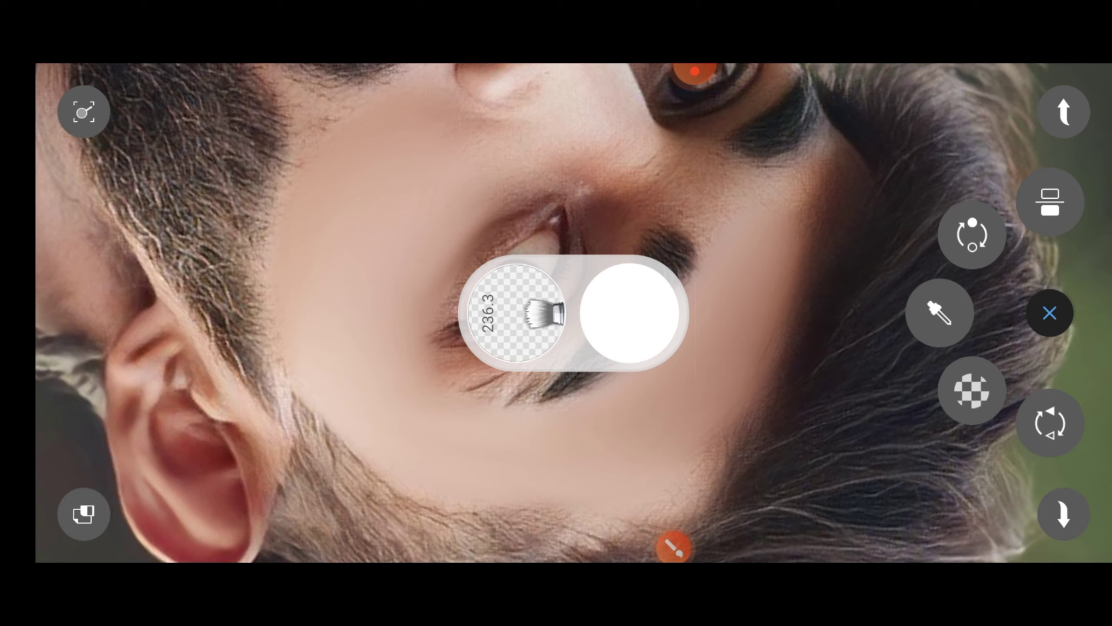
click(1049, 313)
scroll(1049, 313, up, 5)
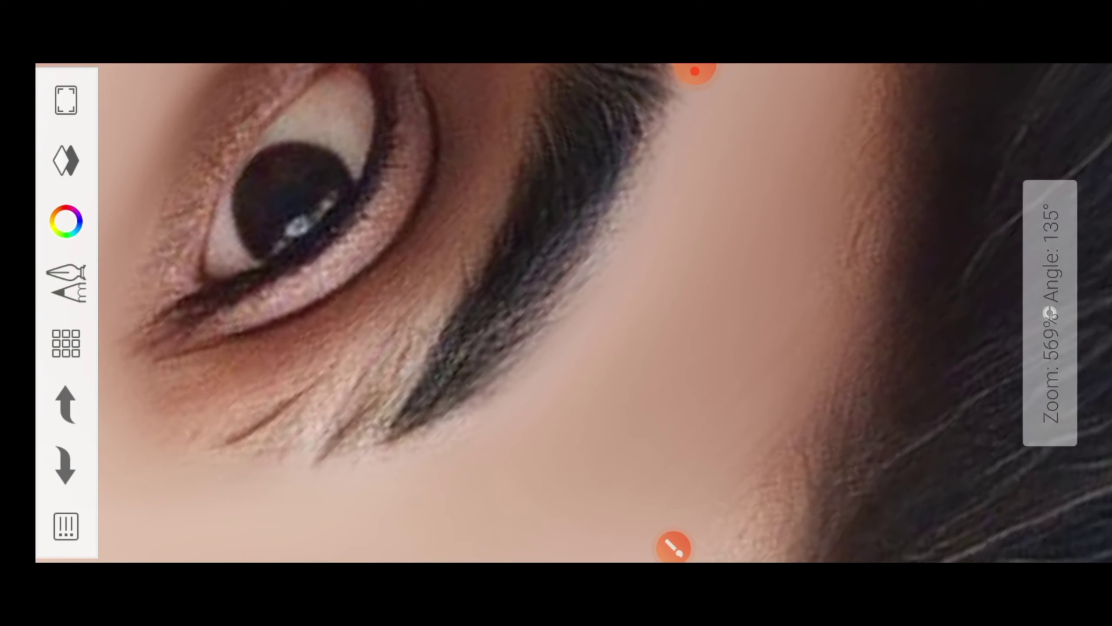
click(1053, 198)
drag(462, 191, 462, 303)
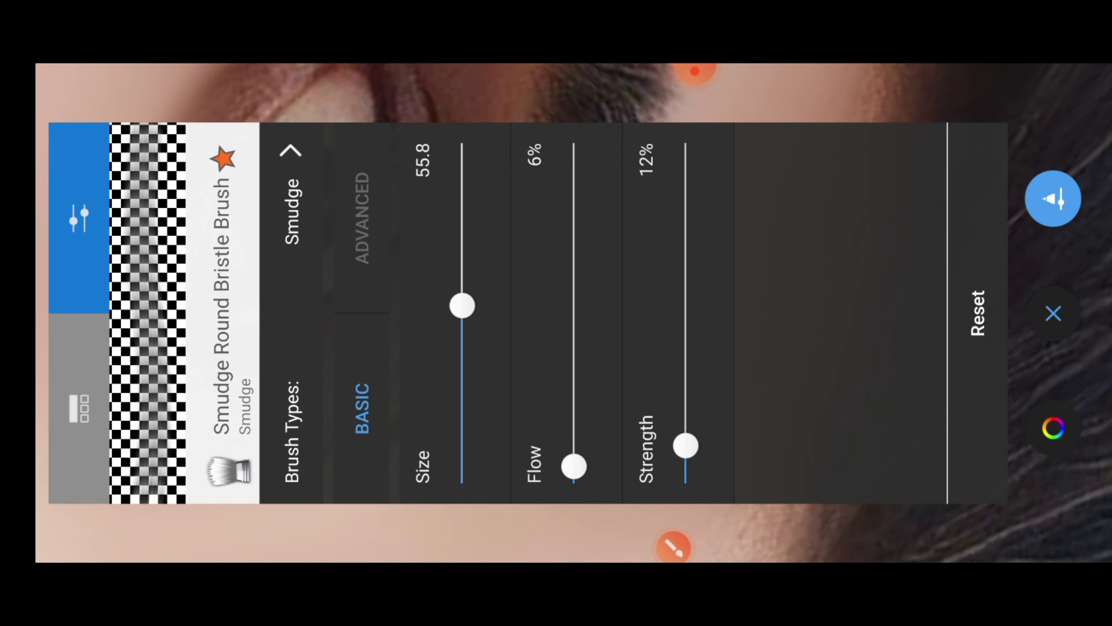
Reduce the smudge brush size to 43.4.
click(1050, 313)
click(1050, 313)
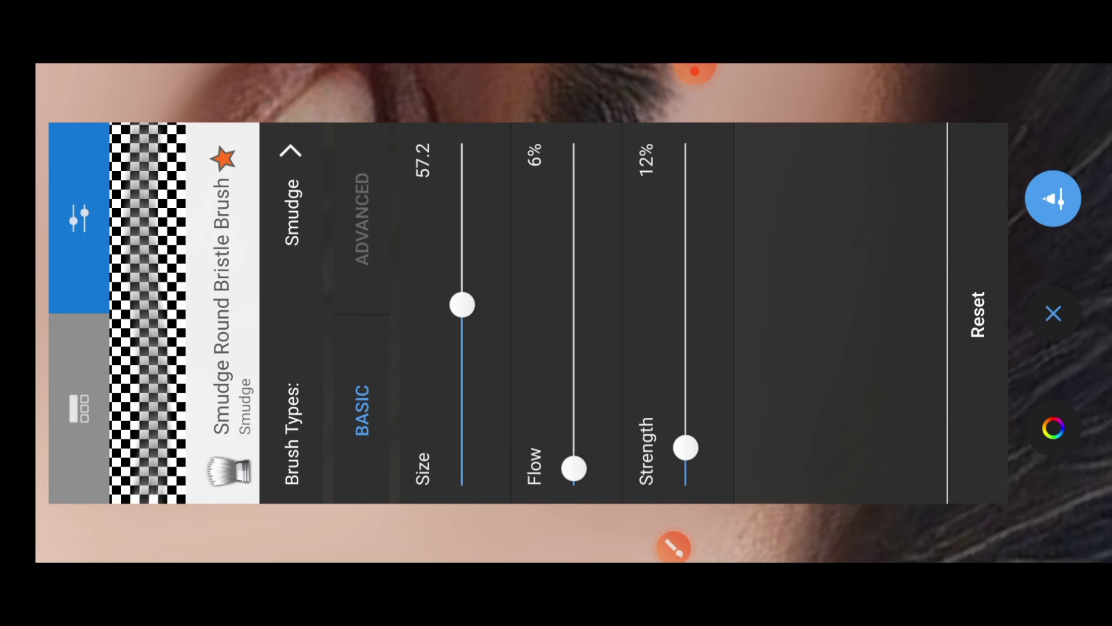
drag(460, 301, 462, 338)
click(1053, 313)
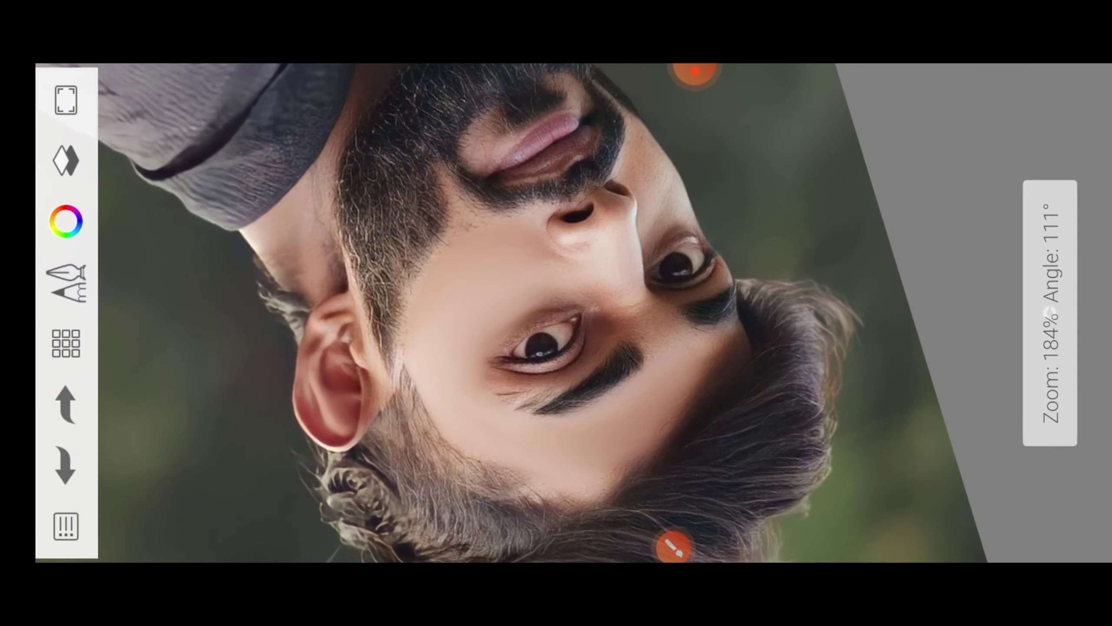
Try a smudge stroke across the cheek, then undo it.
scroll(556, 312, up, 5)
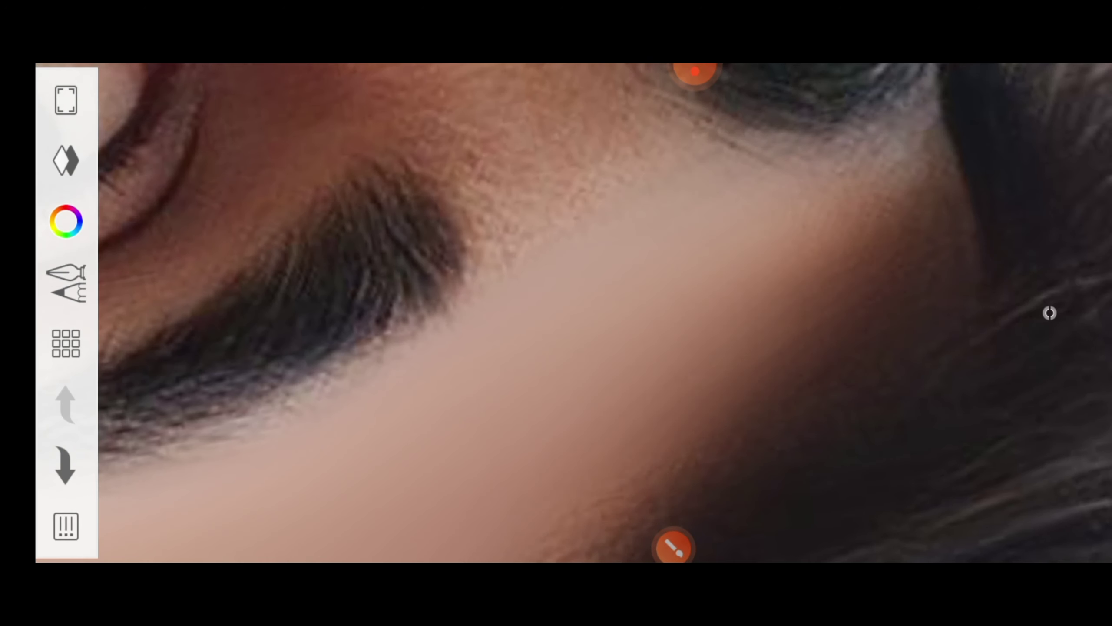
scroll(556, 313, down, 3)
drag(670, 399, 801, 232)
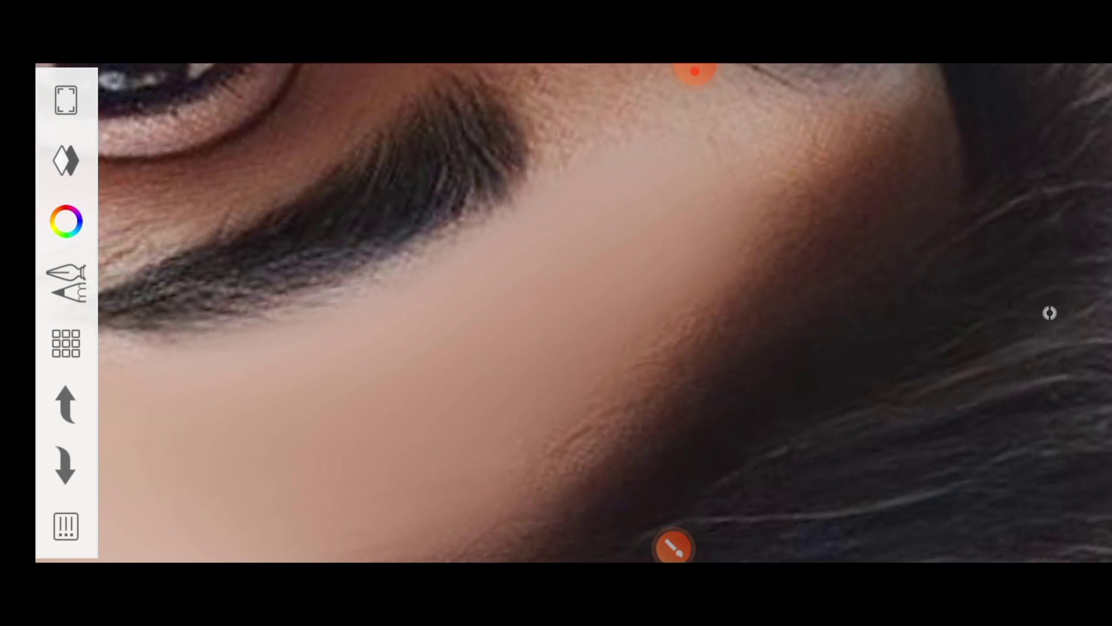
scroll(556, 313, down, 5)
scroll(556, 313, up, 3)
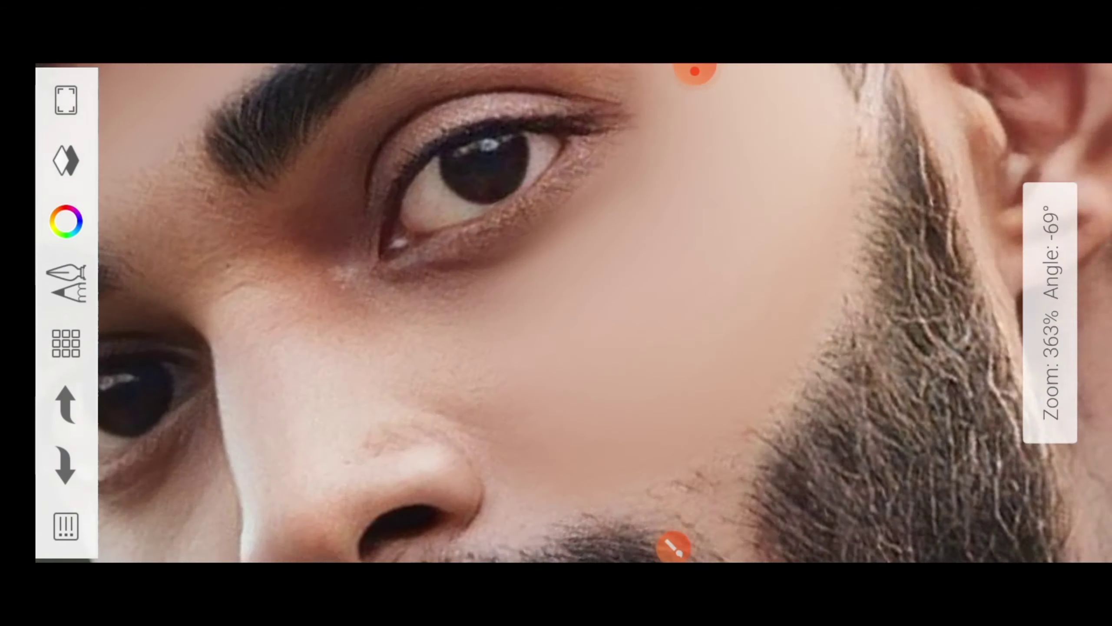
scroll(556, 313, up, 3)
click(66, 403)
scroll(556, 313, down, 5)
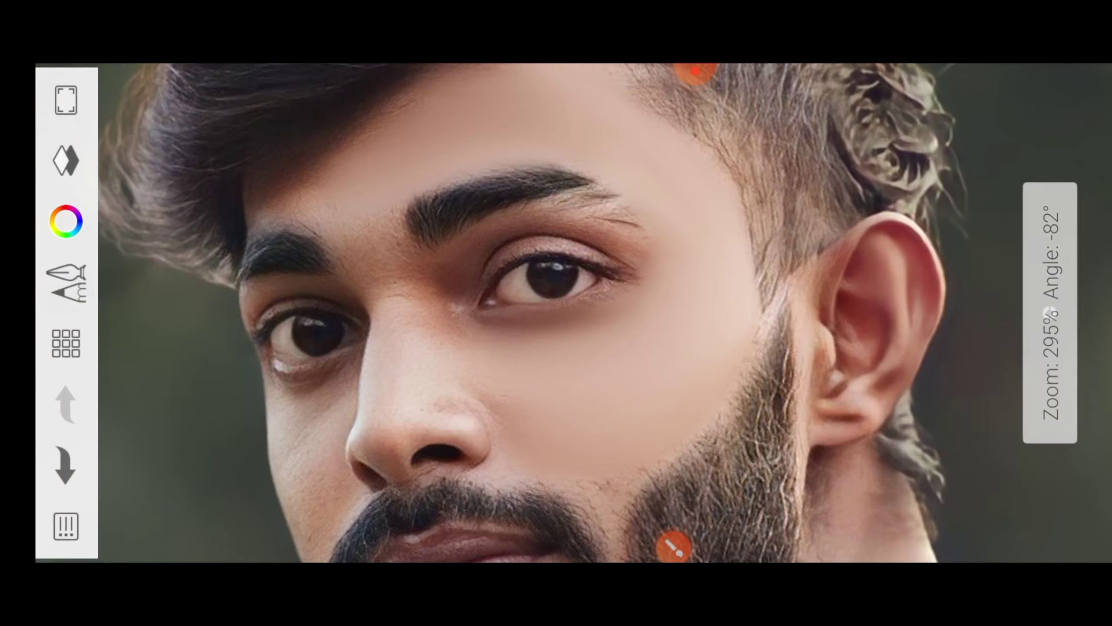
scroll(556, 313, down, 3)
scroll(556, 313, up, 5)
scroll(556, 313, up, 3)
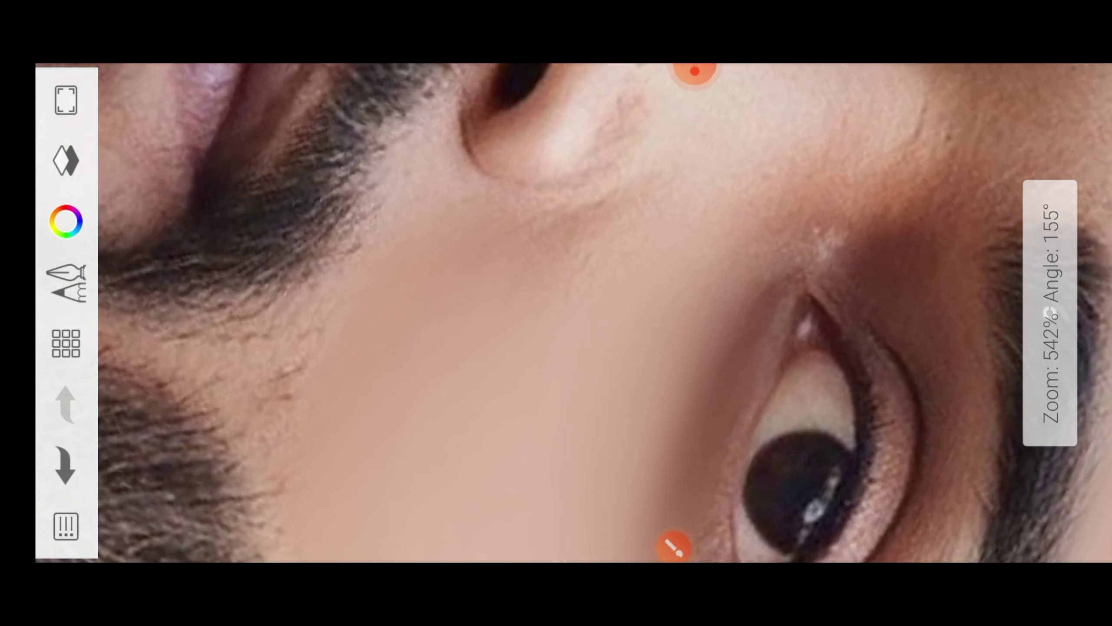
Lower the smudge brush size to 24.3 and zoom in on the face.
click(673, 545)
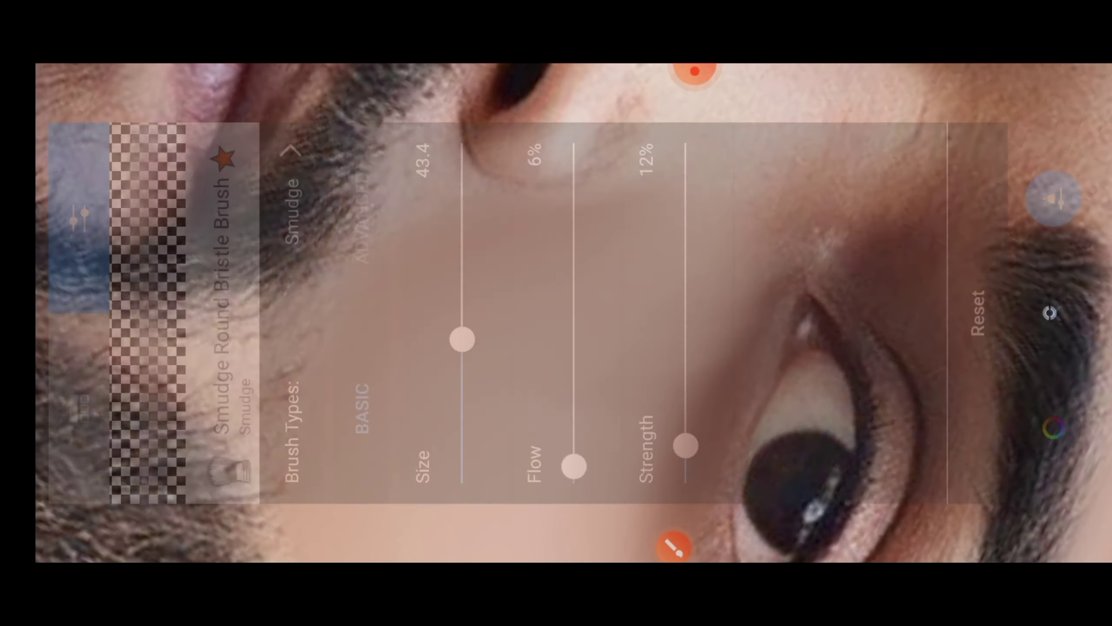
drag(462, 338, 462, 400)
click(673, 545)
scroll(556, 313, down, 3)
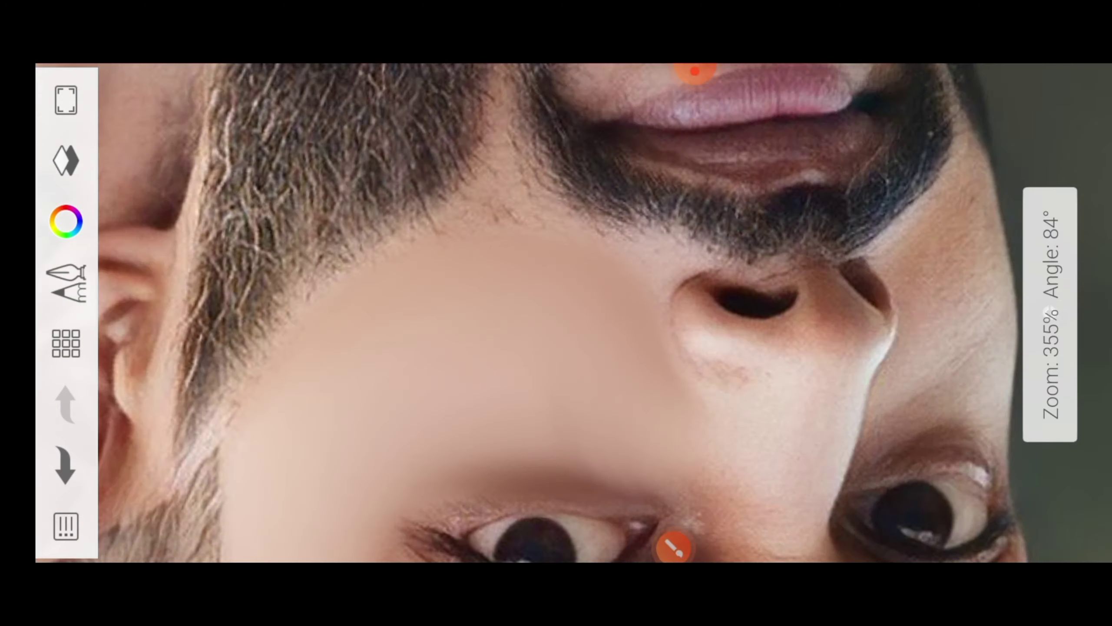
scroll(557, 312, up, 4)
scroll(556, 313, down, 1)
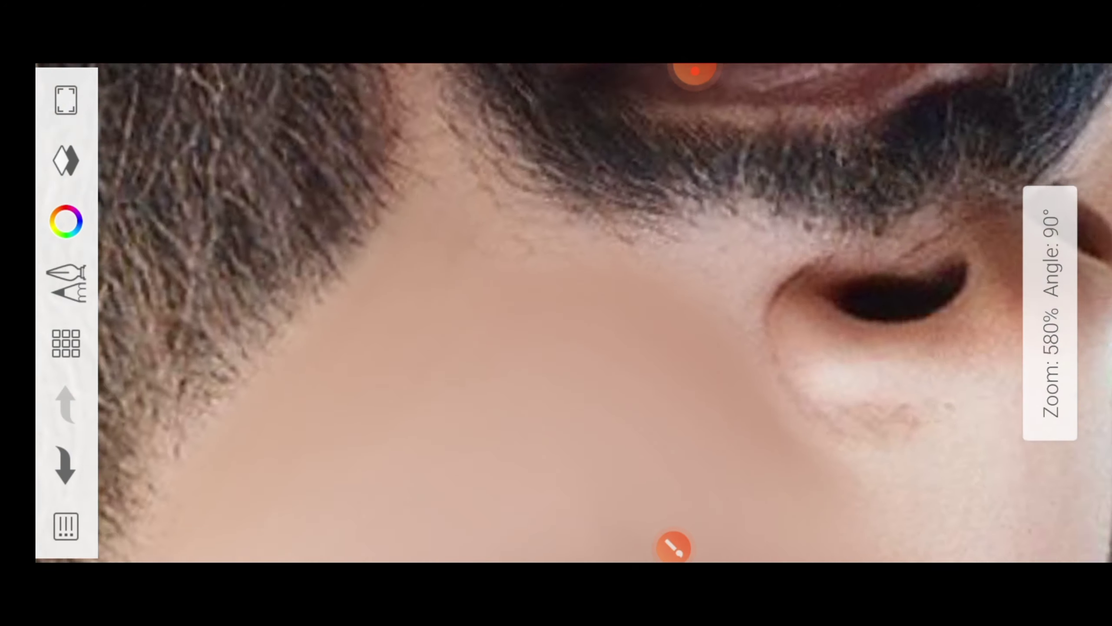
scroll(556, 313, up, 3)
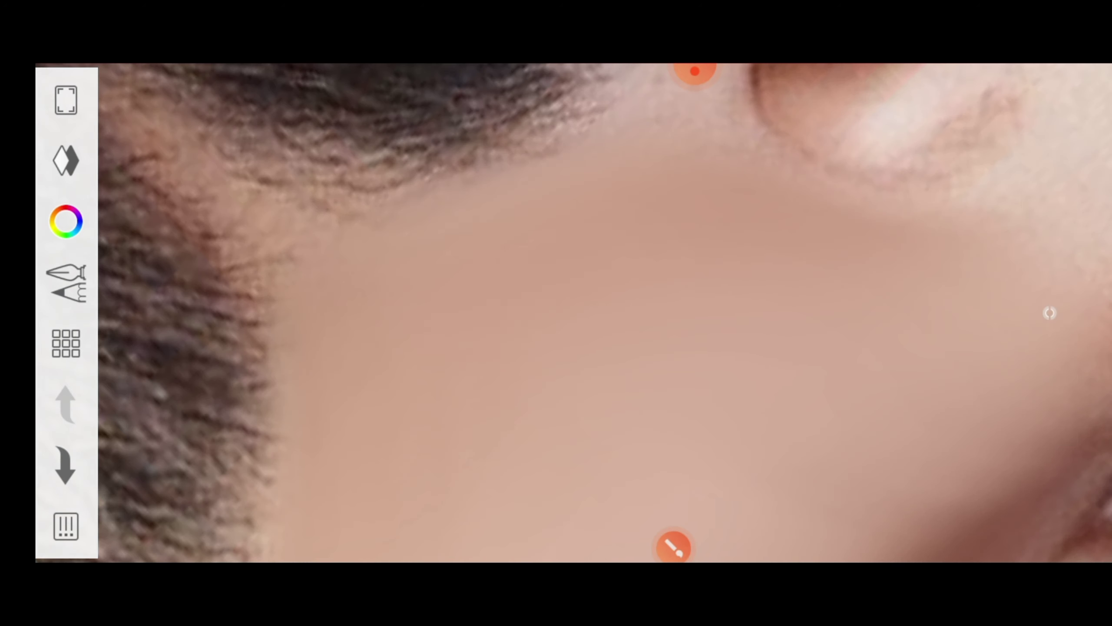
scroll(556, 313, up, 1)
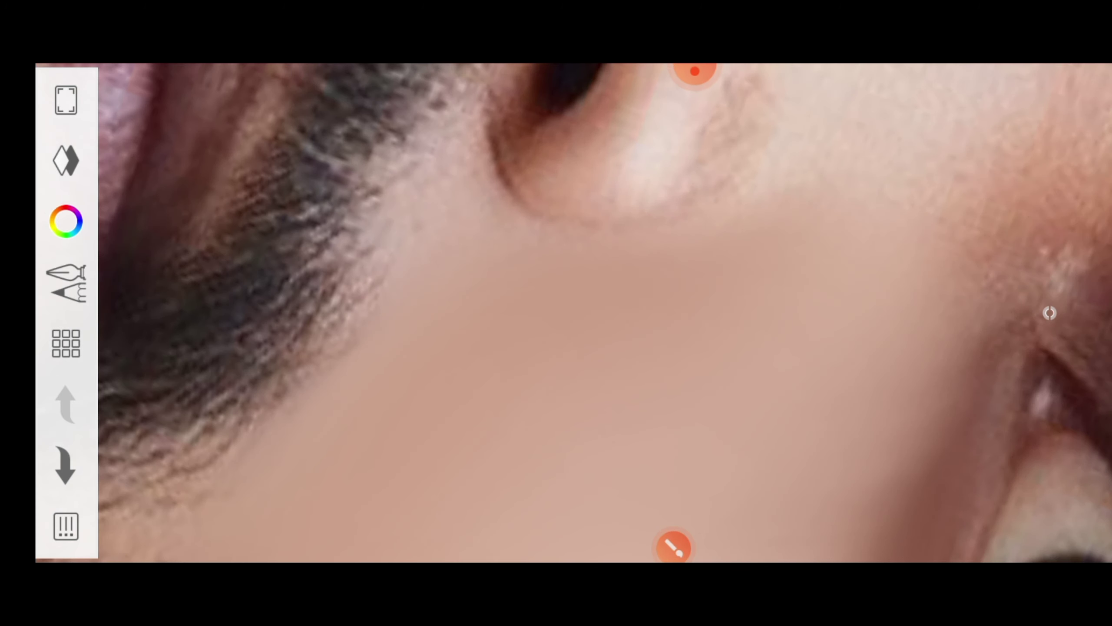
scroll(556, 313, down, 3)
scroll(556, 313, down, 3)
scroll(557, 313, up, 2)
scroll(557, 313, down, 1)
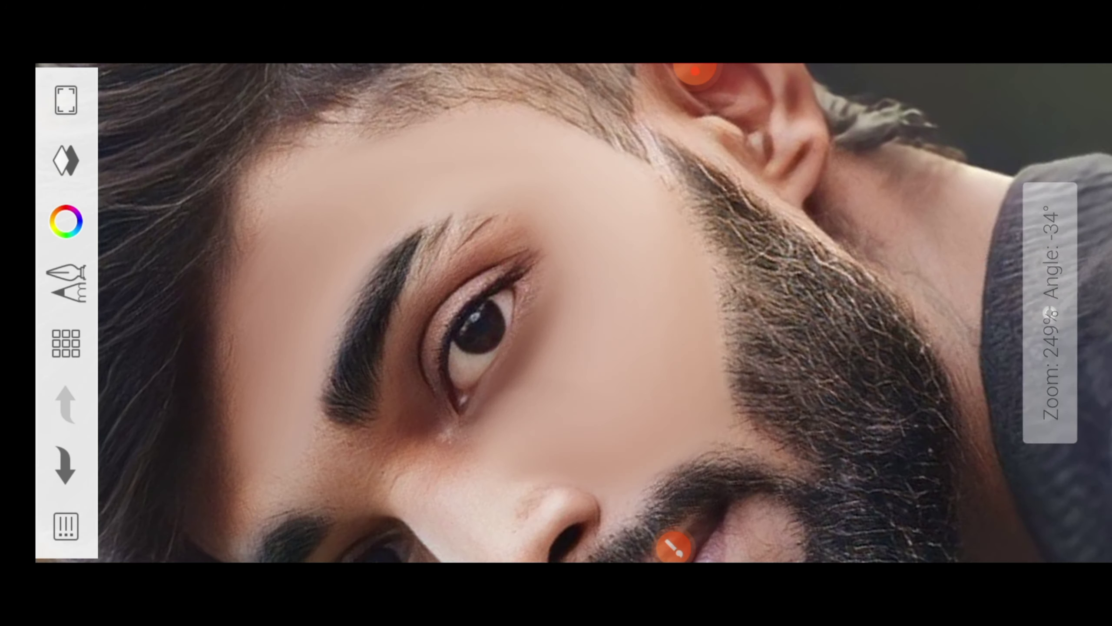
scroll(556, 313, up, 2)
scroll(556, 313, down, 2)
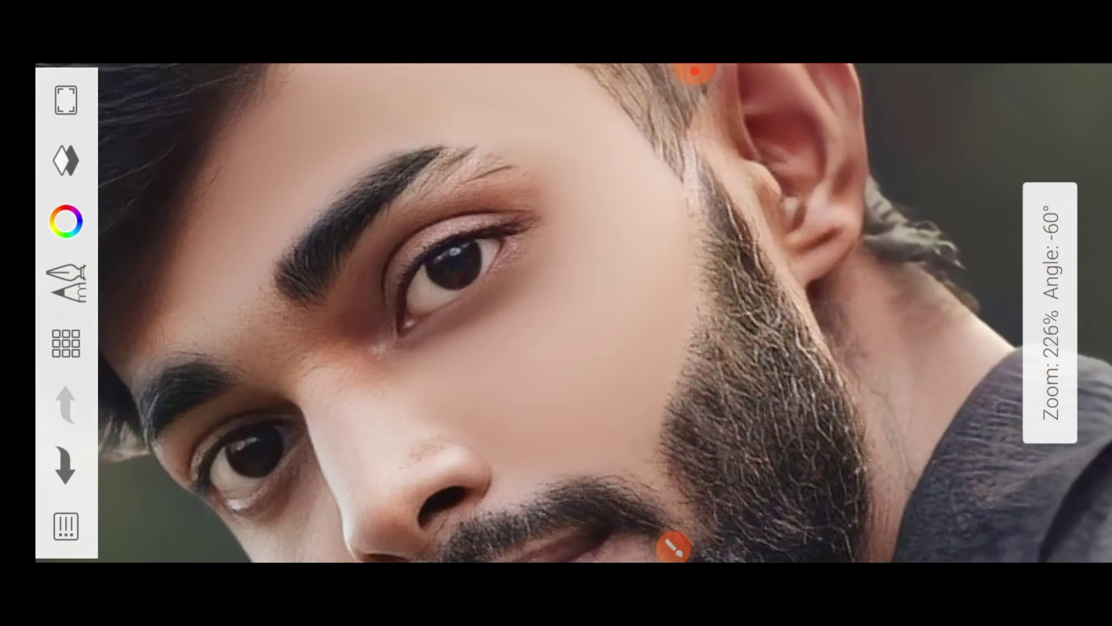
scroll(556, 313, up, 2)
Smudge strokes across the cheek and nose area of the portrait.
click(1050, 313)
drag(837, 230, 637, 225)
mouse_move(396, 359)
mouse_down()
mouse_move(327, 385)
mouse_move(821, 502)
mouse_up()
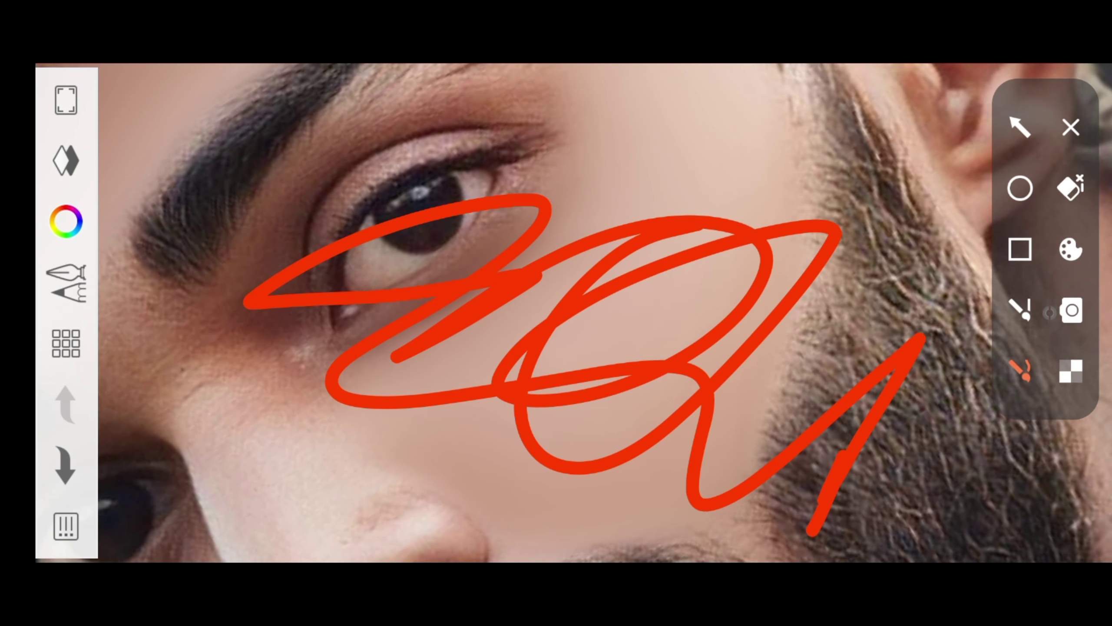
click(1071, 127)
scroll(556, 313, up, 1)
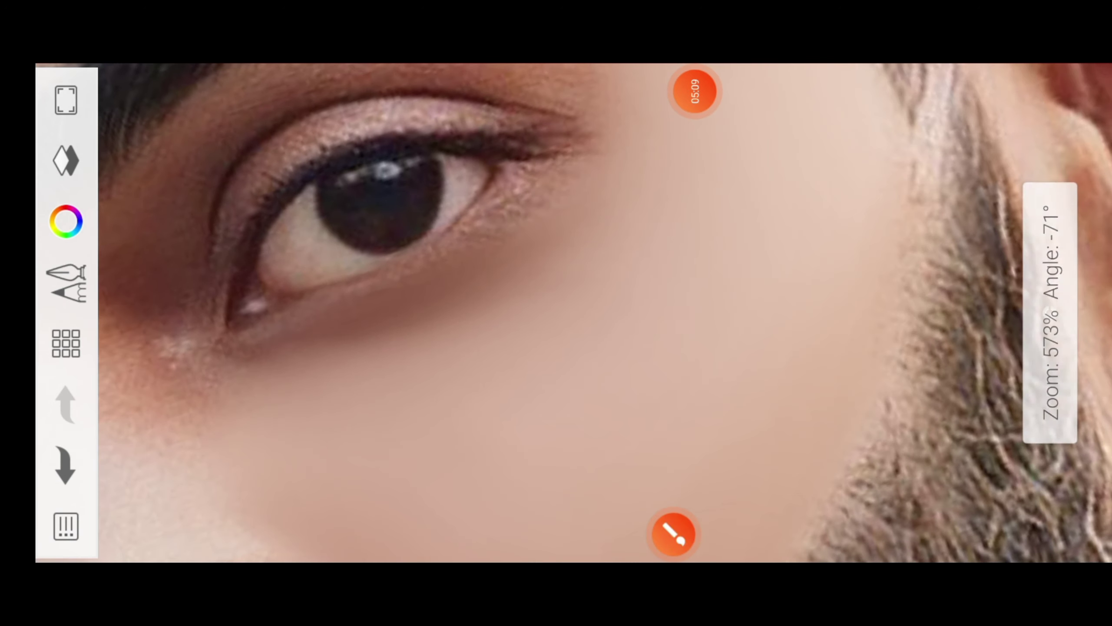
scroll(556, 313, down, 5)
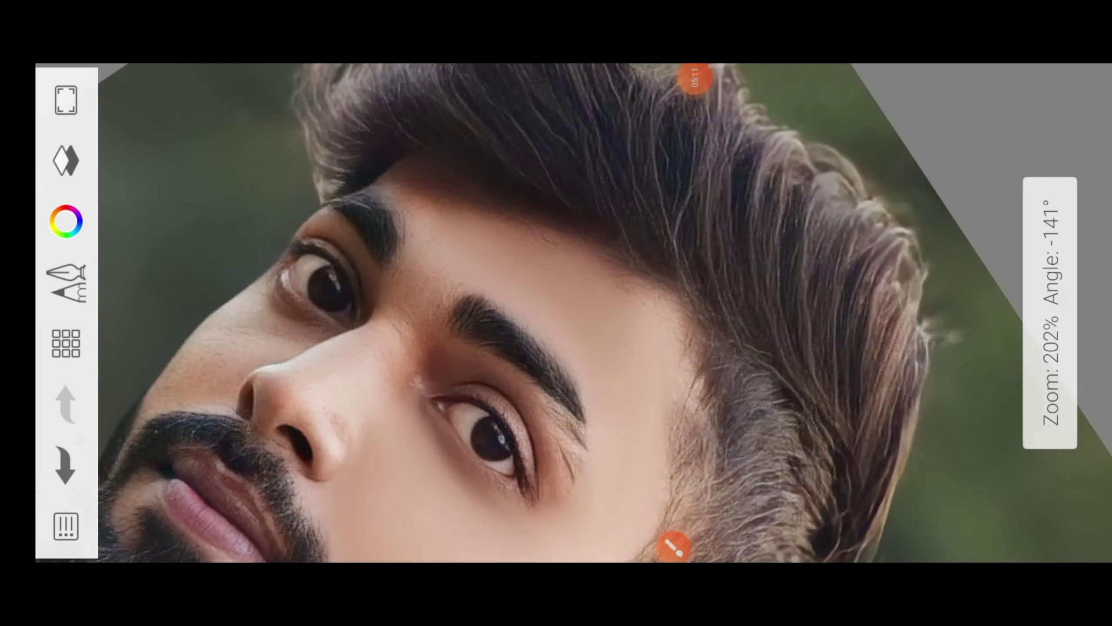
scroll(556, 313, up, 5)
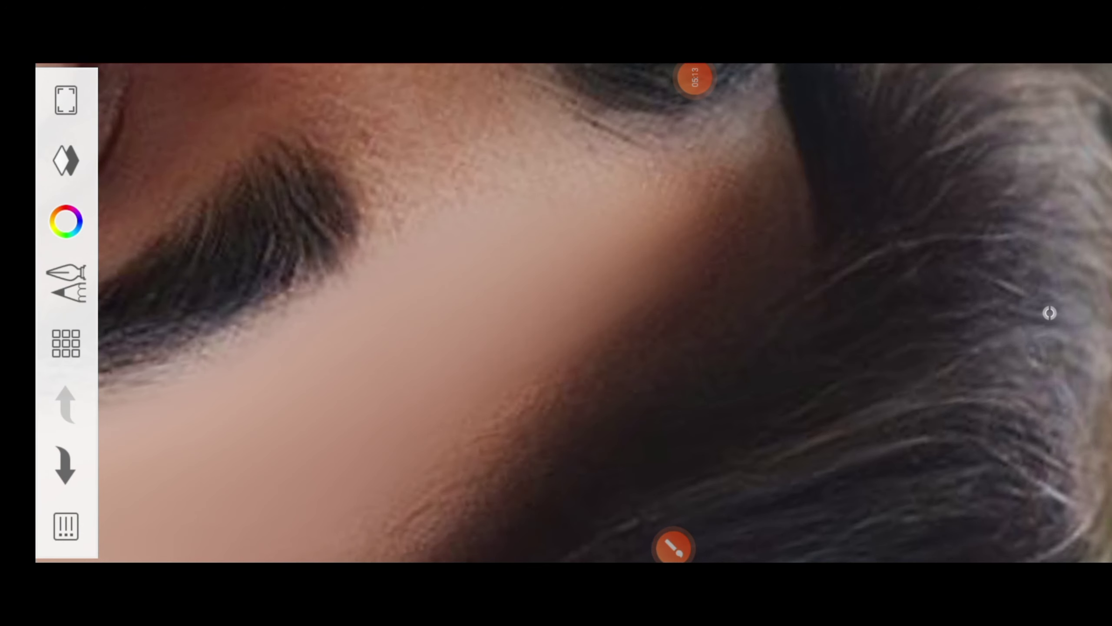
scroll(1050, 313, up, 2)
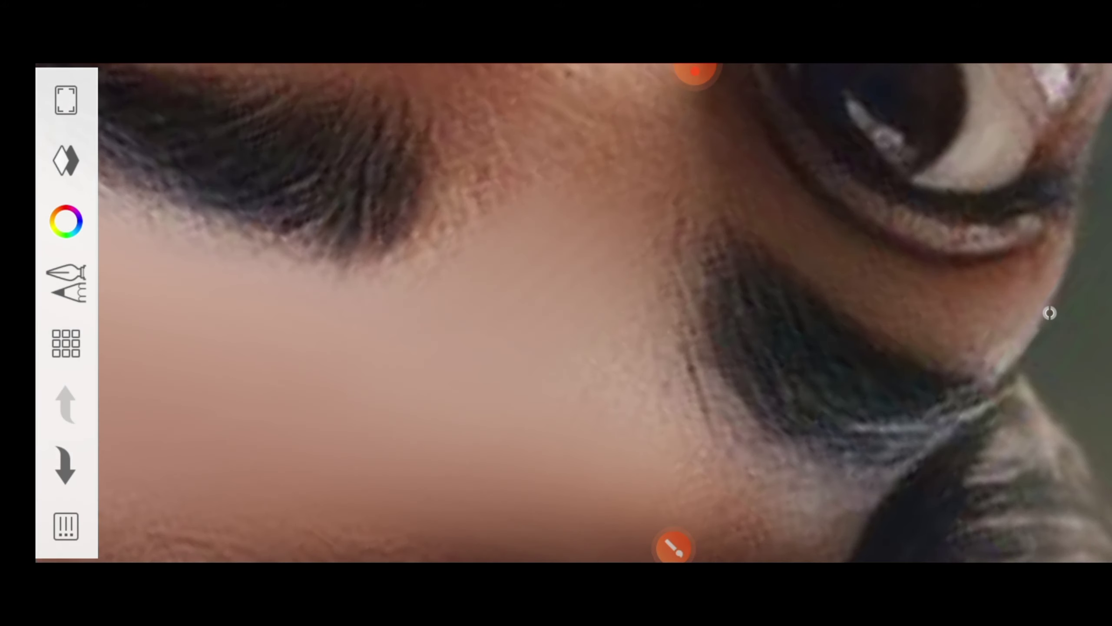
scroll(1049, 313, up, 1)
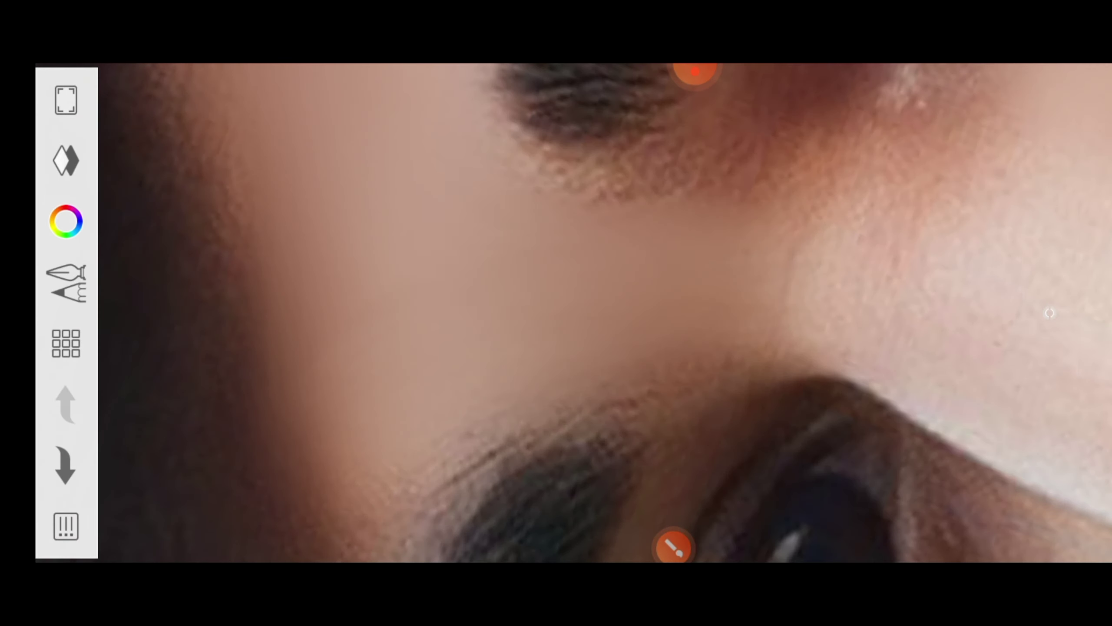
scroll(1050, 313, down, 1)
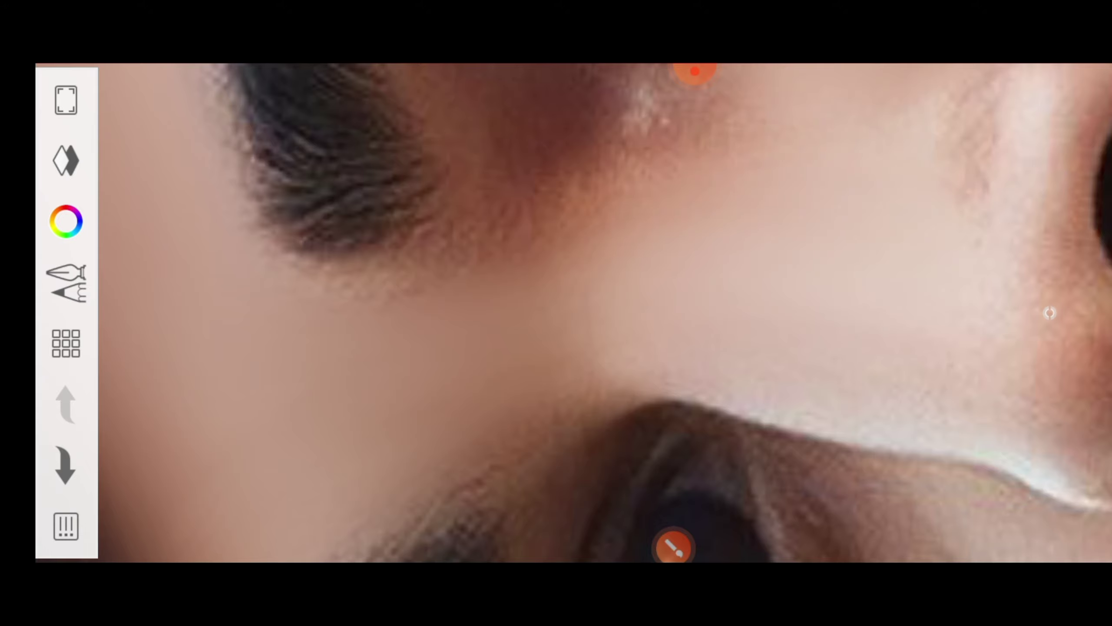
scroll(1050, 313, down, 1)
scroll(1050, 313, up, 2)
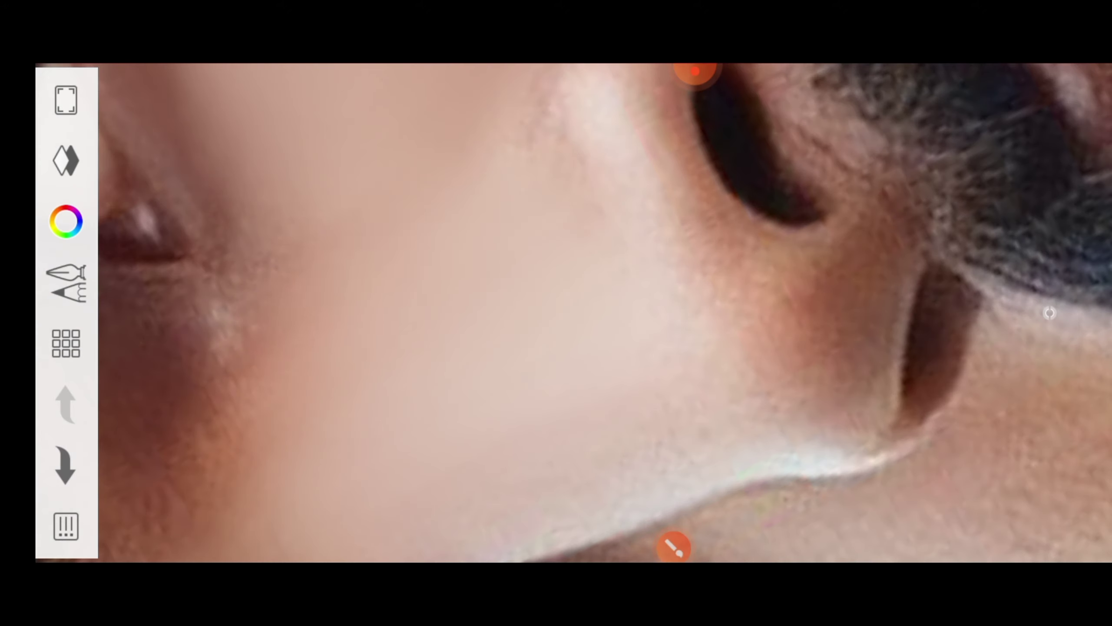
scroll(1050, 313, down, 1)
scroll(1050, 313, down, 1)
scroll(1050, 313, up, 1)
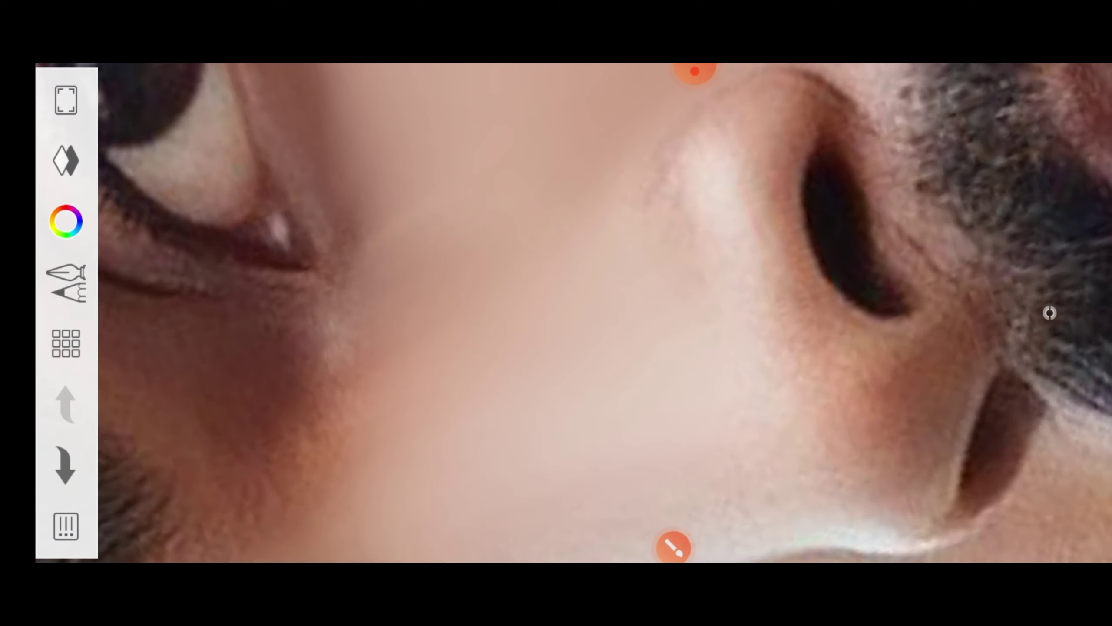
scroll(1050, 313, up, 1)
Shrink the smudge brush to 16.9 for finer blending around the nose and under the eyes.
click(65, 282)
drag(462, 397, 462, 427)
click(1053, 313)
scroll(1049, 312, up, 2)
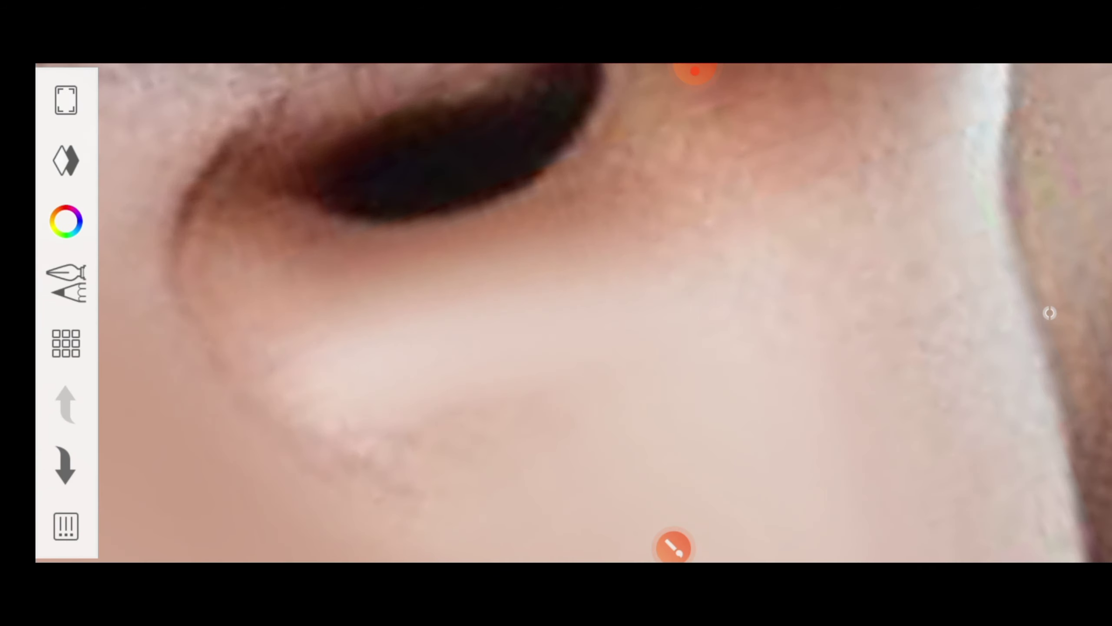
scroll(1050, 313, up, 1)
scroll(1050, 313, up, 1)
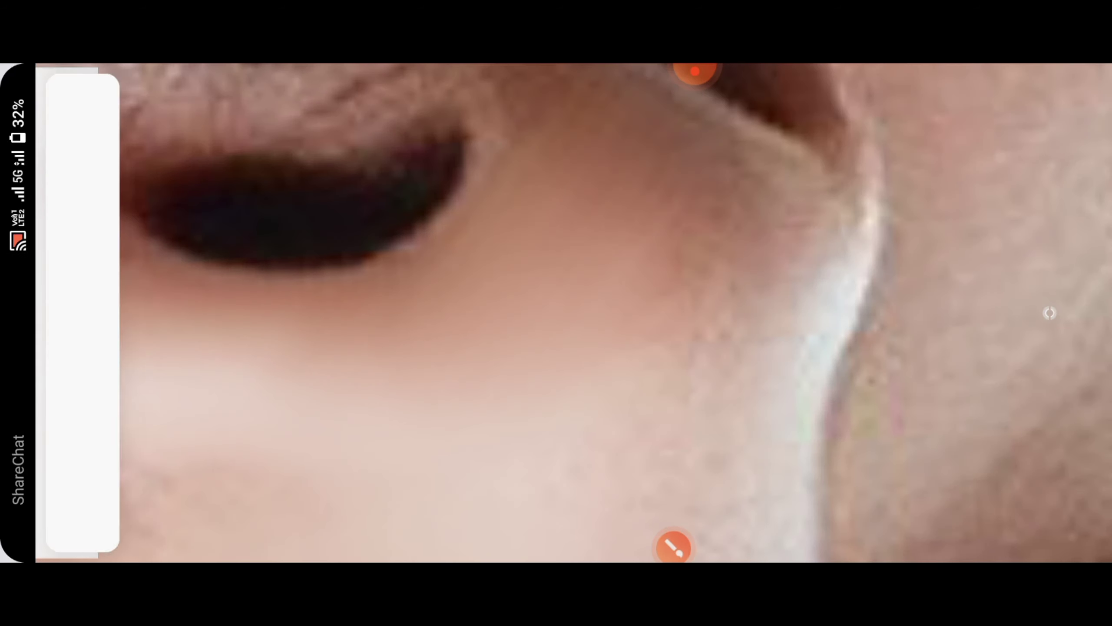
scroll(1049, 313, up, 2)
scroll(570, 313, up, 1)
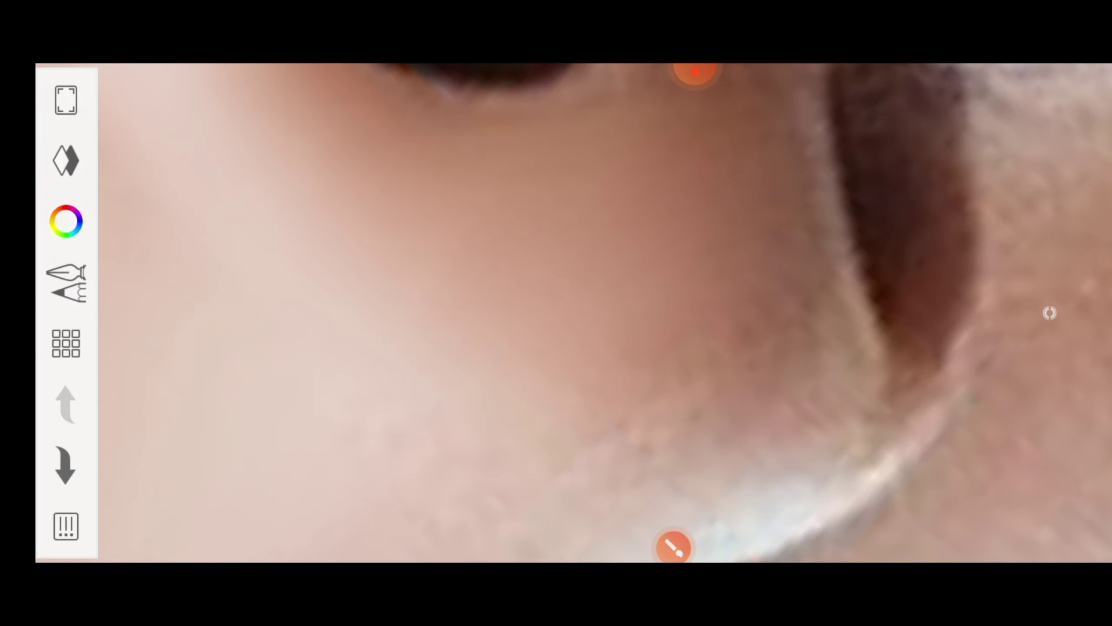
scroll(1050, 313, down, 1)
scroll(1050, 313, down, 1)
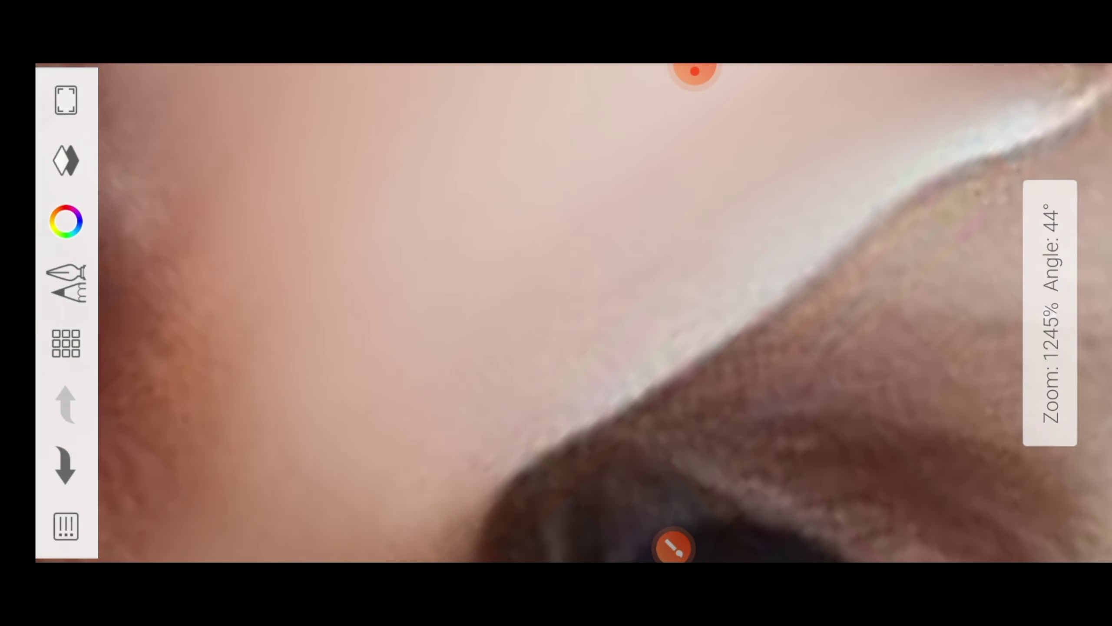
scroll(1050, 312, down, 5)
scroll(1050, 313, down, 1)
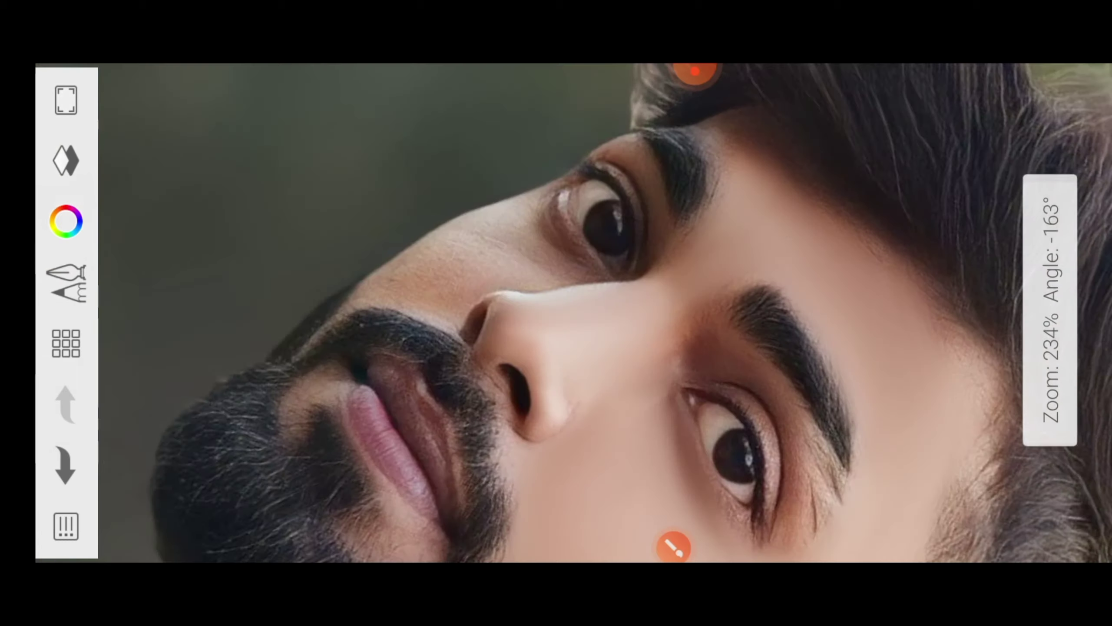
scroll(1049, 313, up, 3)
scroll(1049, 313, up, 3)
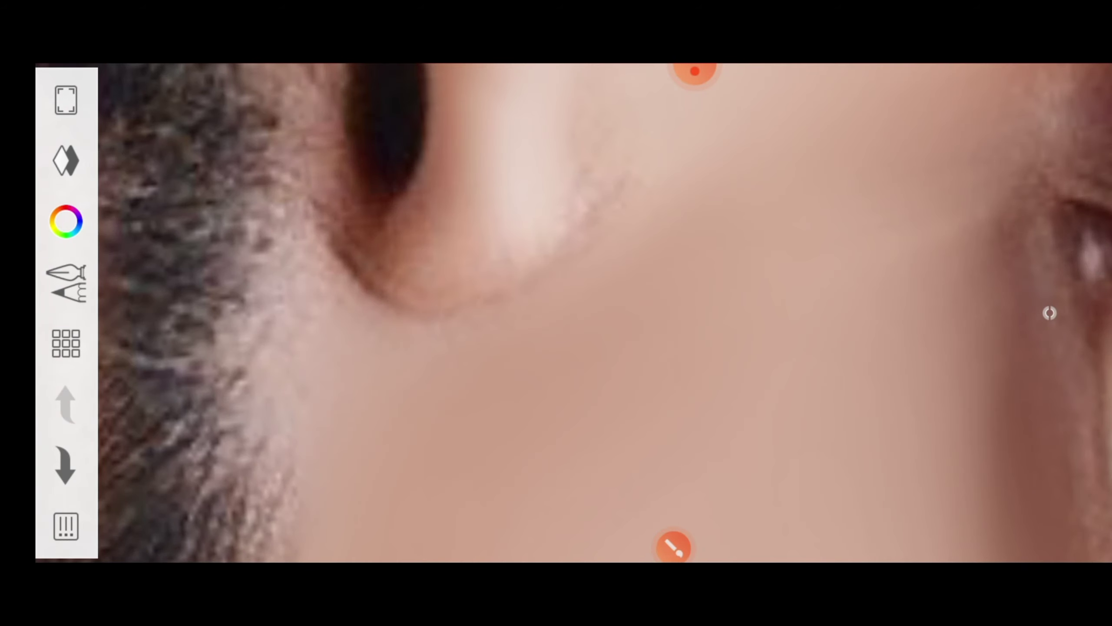
scroll(1050, 313, down, 1)
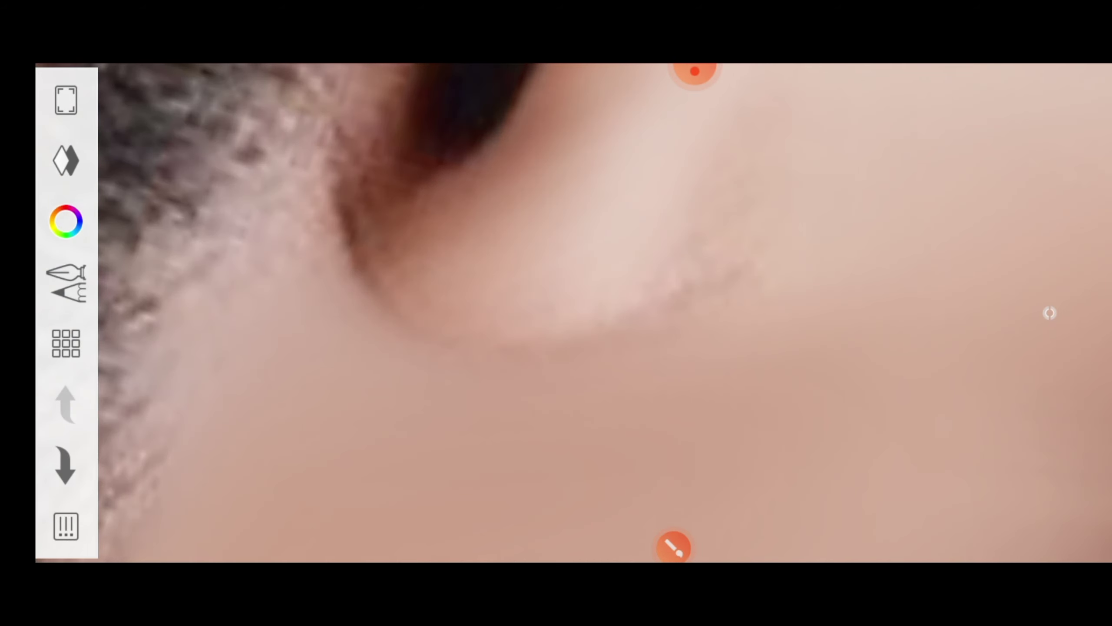
scroll(1049, 313, down, 3)
scroll(1050, 313, up, 1)
scroll(573, 313, up, 3)
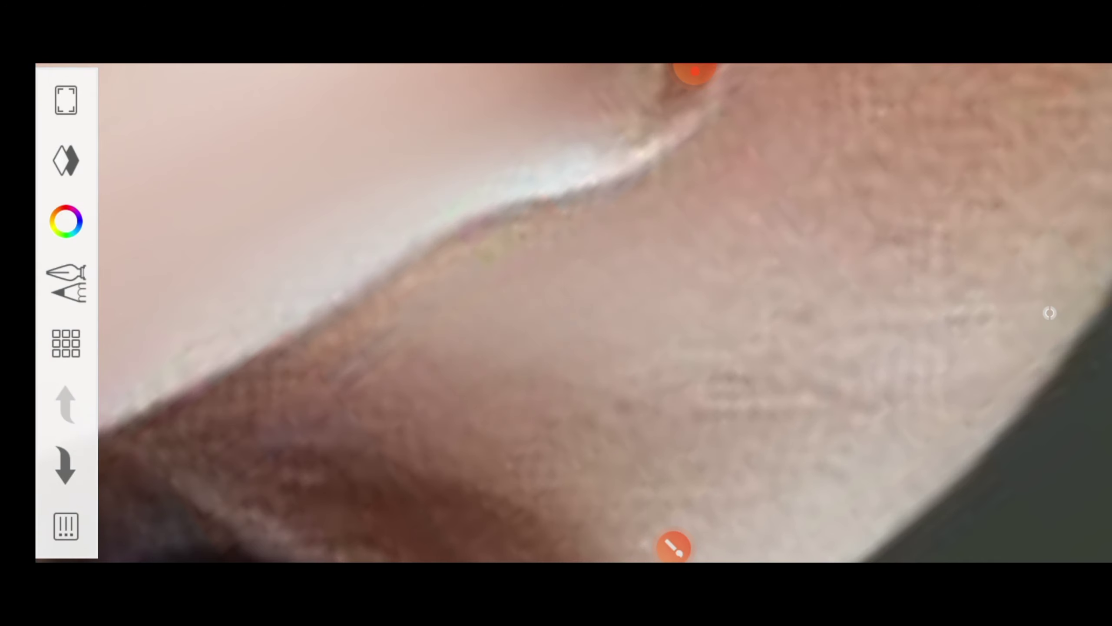
scroll(1049, 313, down, 1)
scroll(1050, 313, down, 1)
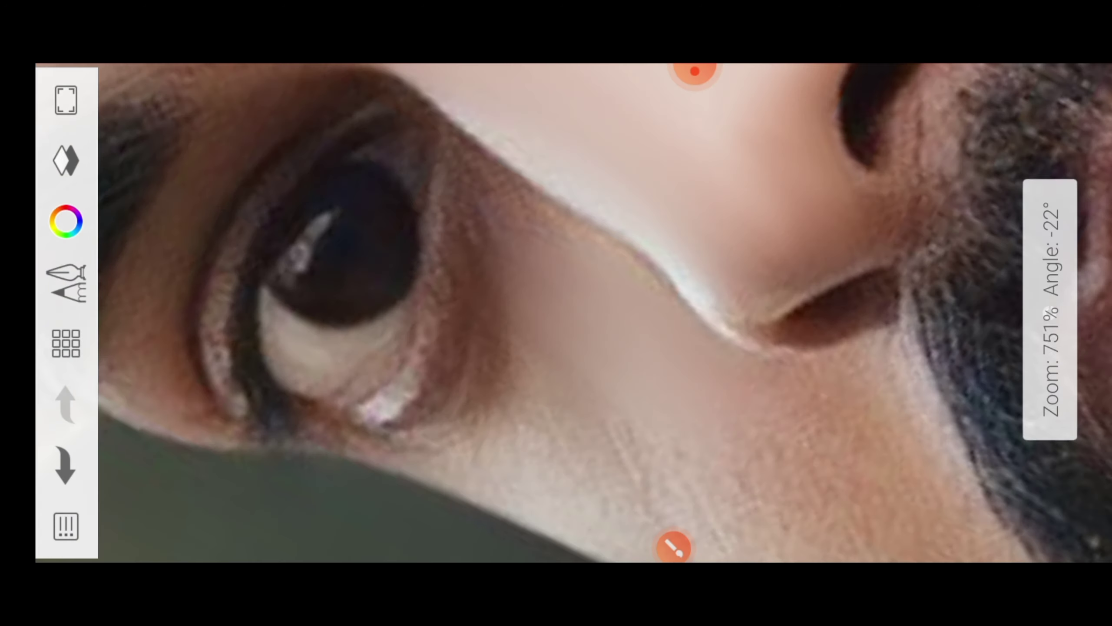
scroll(1050, 313, up, 1)
scroll(1050, 313, down, 1)
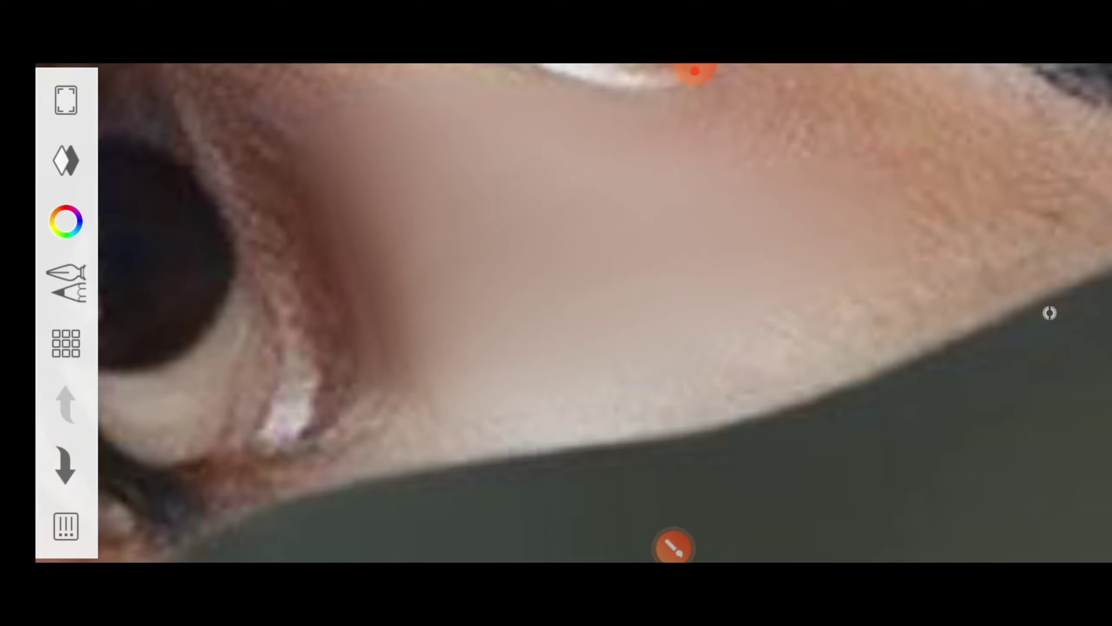
scroll(1050, 312, up, 1)
scroll(1050, 313, down, 1)
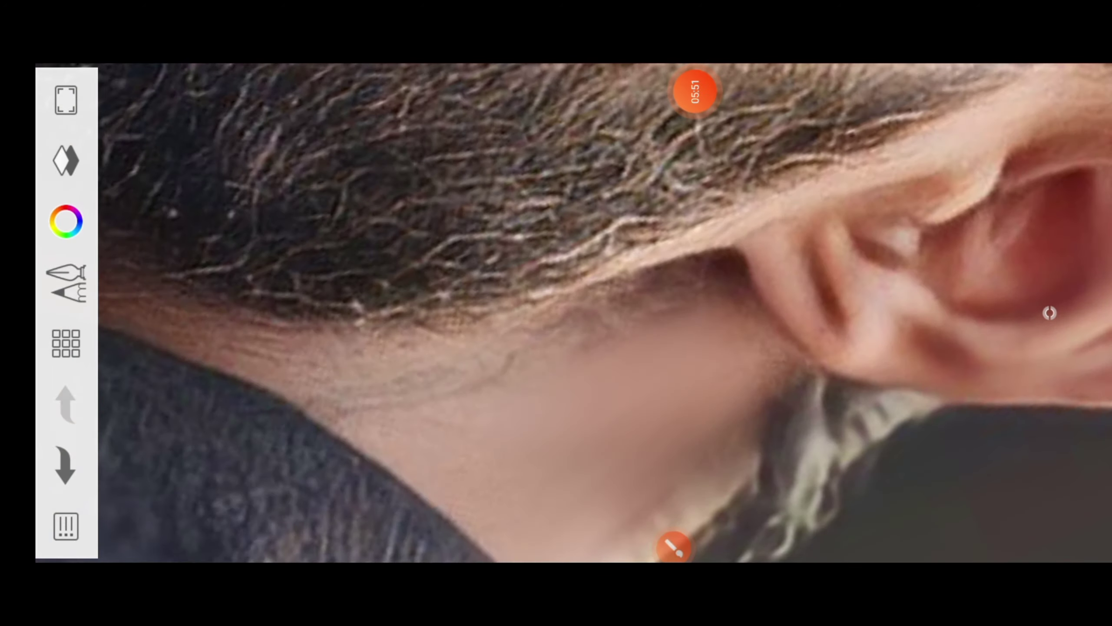
Raise the smudge brush size to 30.2 and blend the neck skin.
click(1050, 313)
drag(459, 427, 460, 380)
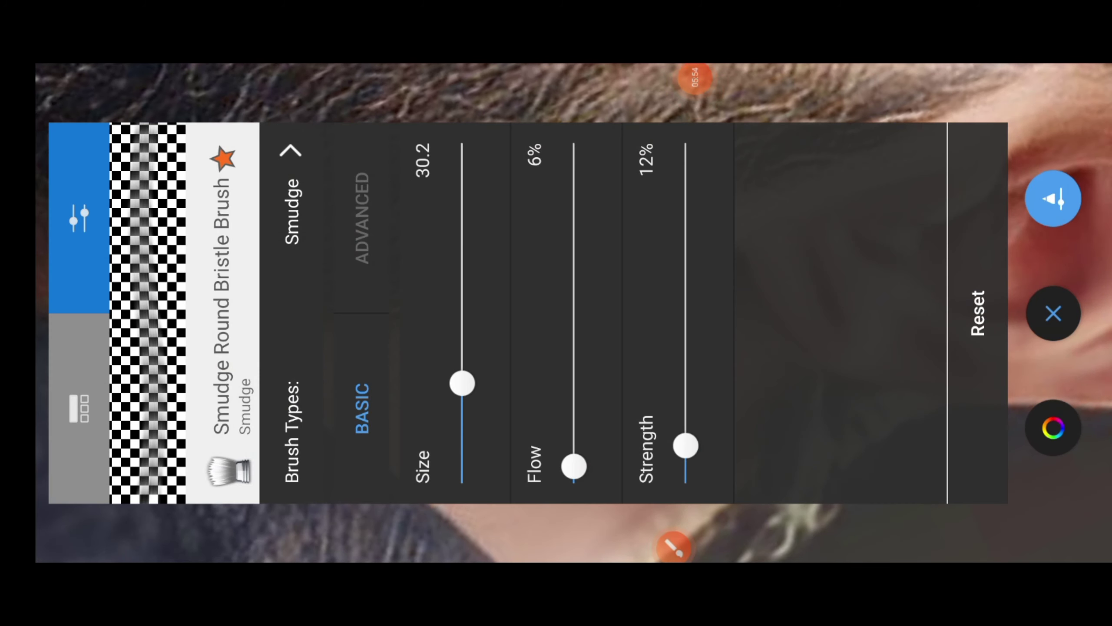
click(1052, 312)
scroll(604, 313, down, 2)
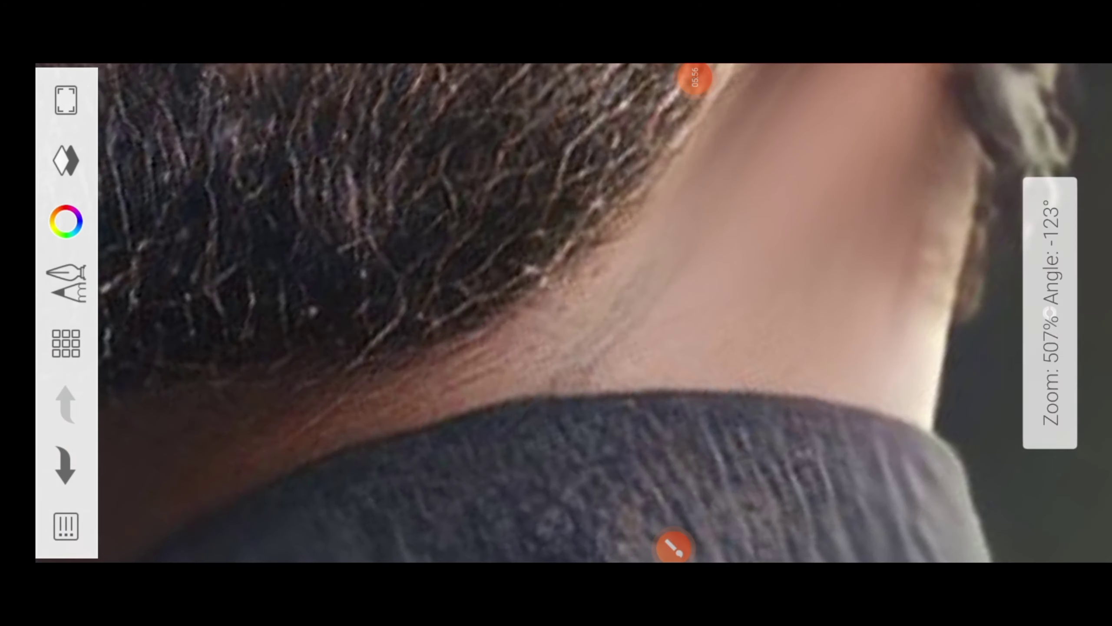
scroll(605, 313, up, 3)
scroll(604, 313, down, 3)
scroll(605, 313, down, 3)
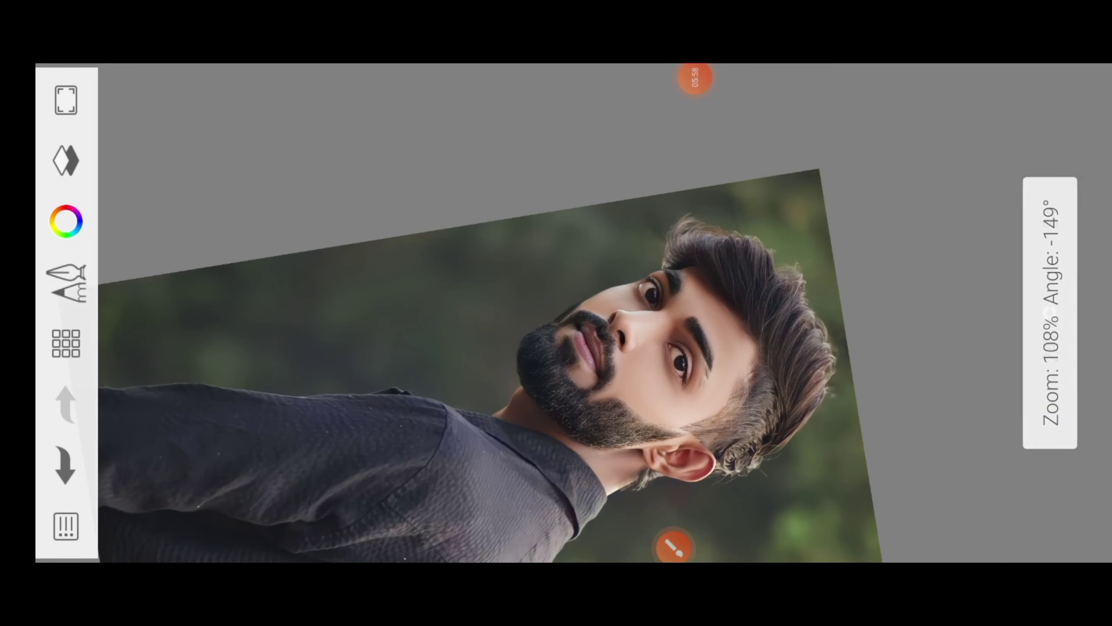
Lower the smudge brush size to 13.3 to blend around the ear and beard.
click(1050, 313)
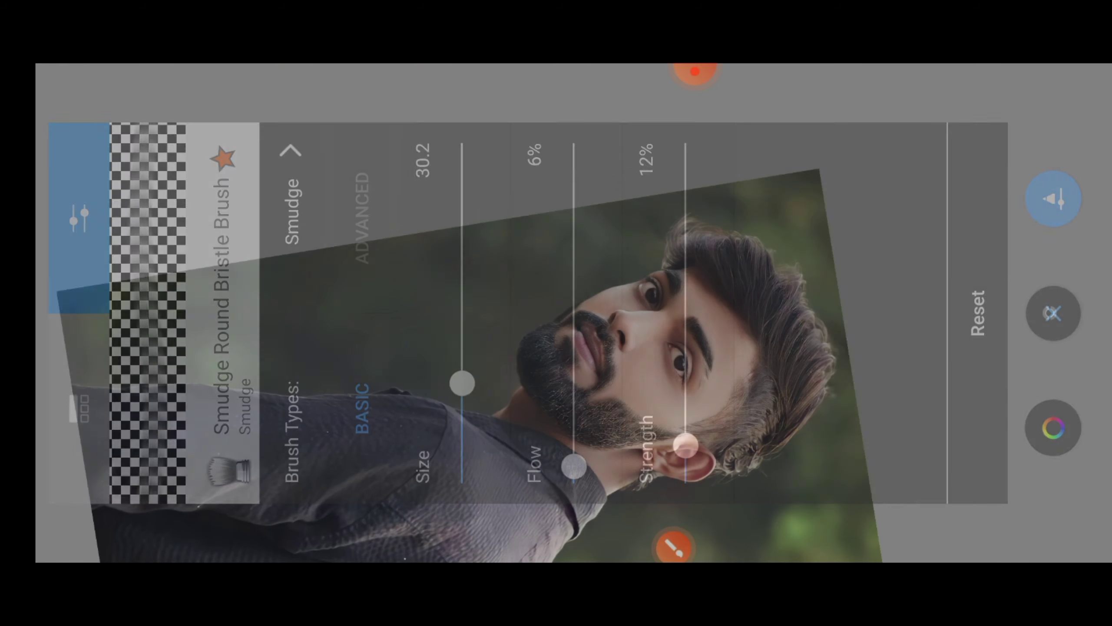
drag(462, 380, 461, 437)
click(1052, 316)
scroll(604, 313, up, 2)
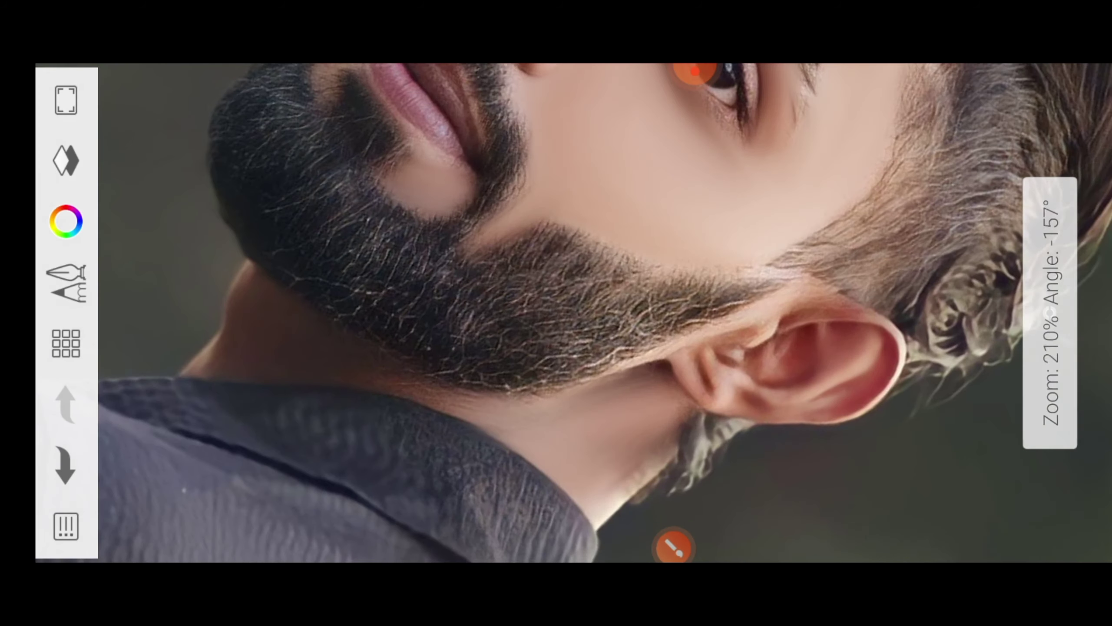
scroll(604, 312, up, 2)
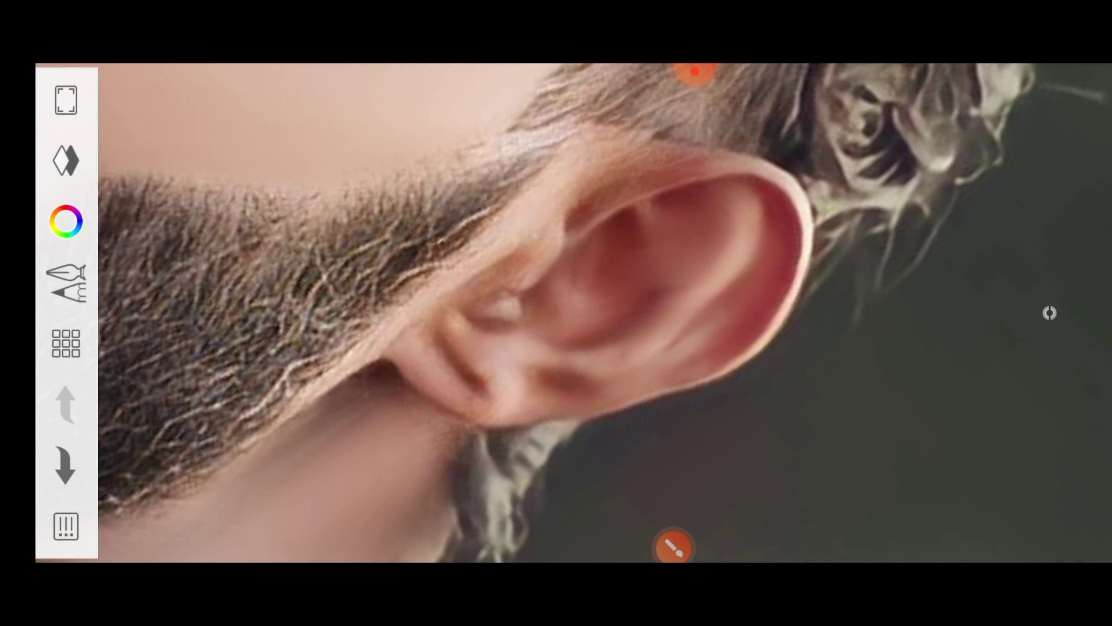
scroll(604, 313, down, 3)
scroll(604, 313, down, 2)
scroll(605, 312, up, 1)
scroll(605, 313, down, 2)
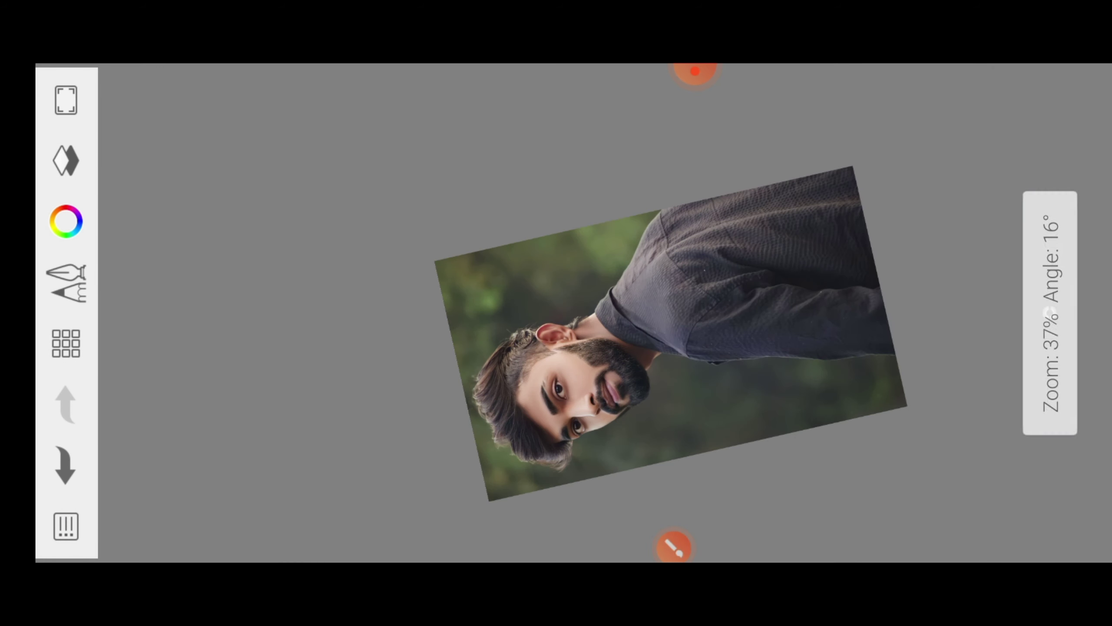
scroll(604, 313, up, 2)
Zoom out to show the whole retouched portrait.
click(695, 71)
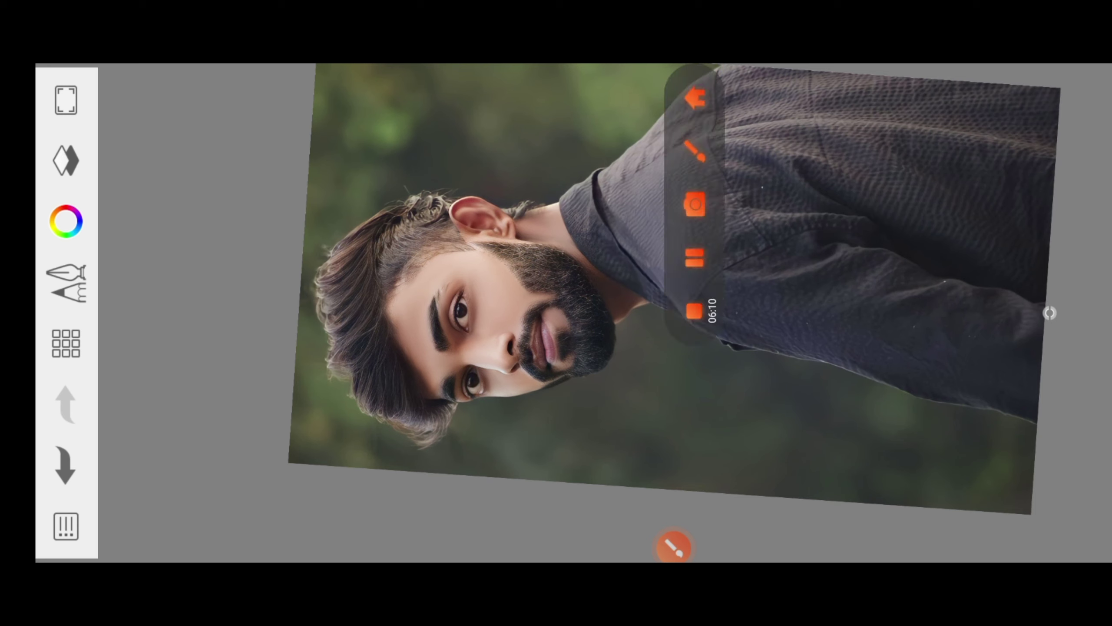
scroll(604, 313, up, 3)
scroll(605, 313, down, 3)
scroll(605, 313, up, 3)
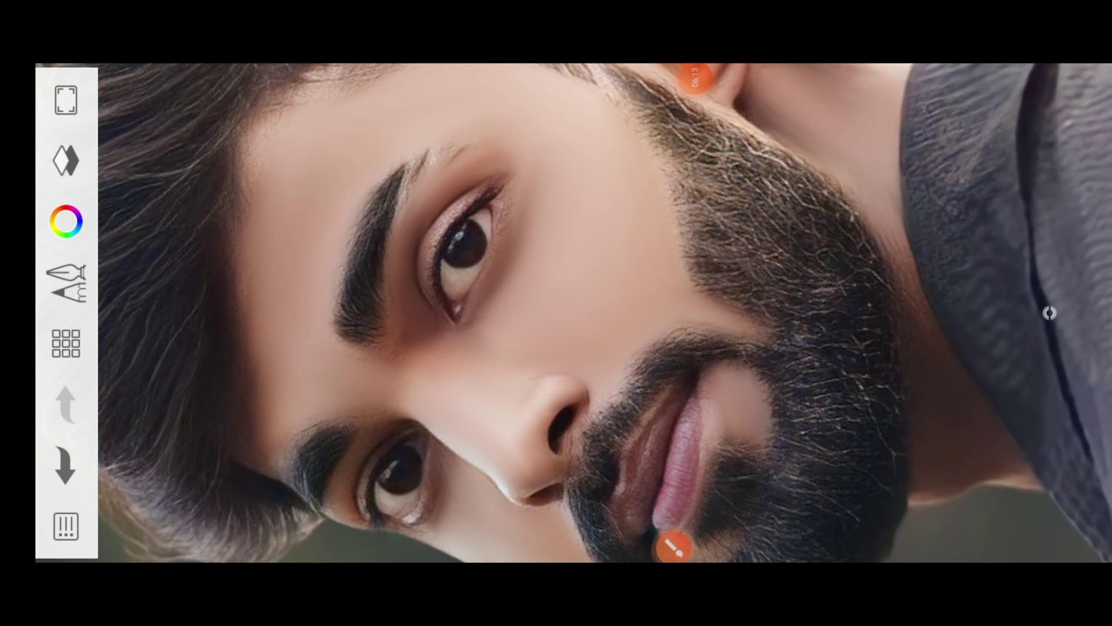
scroll(604, 313, down, 3)
scroll(604, 313, down, 2)
scroll(604, 313, down, 2)
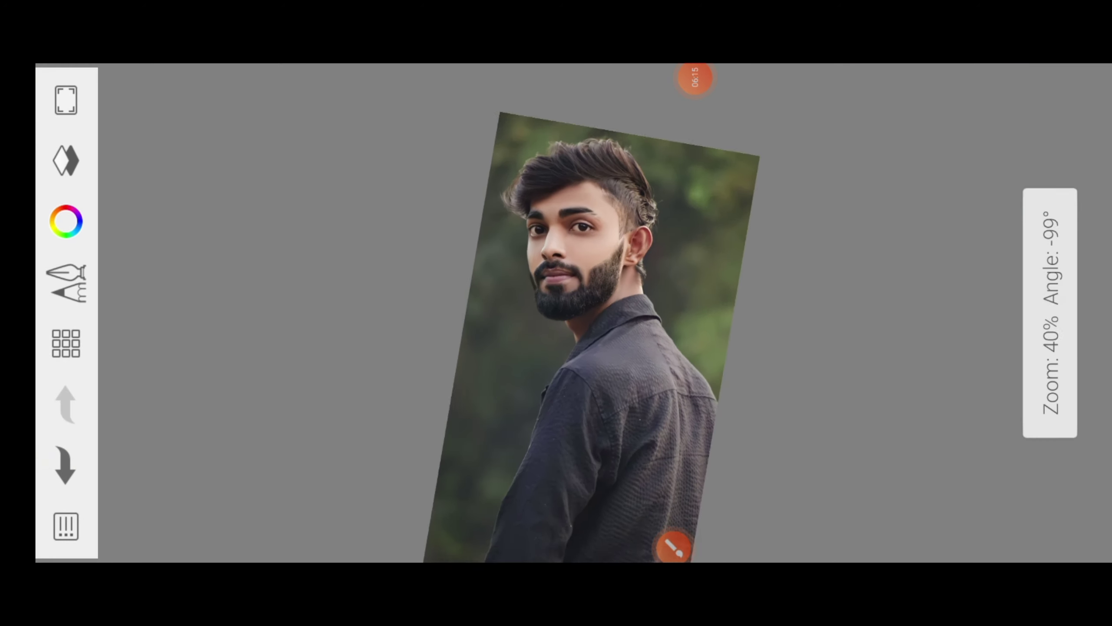
scroll(604, 312, up, 5)
scroll(604, 313, down, 1)
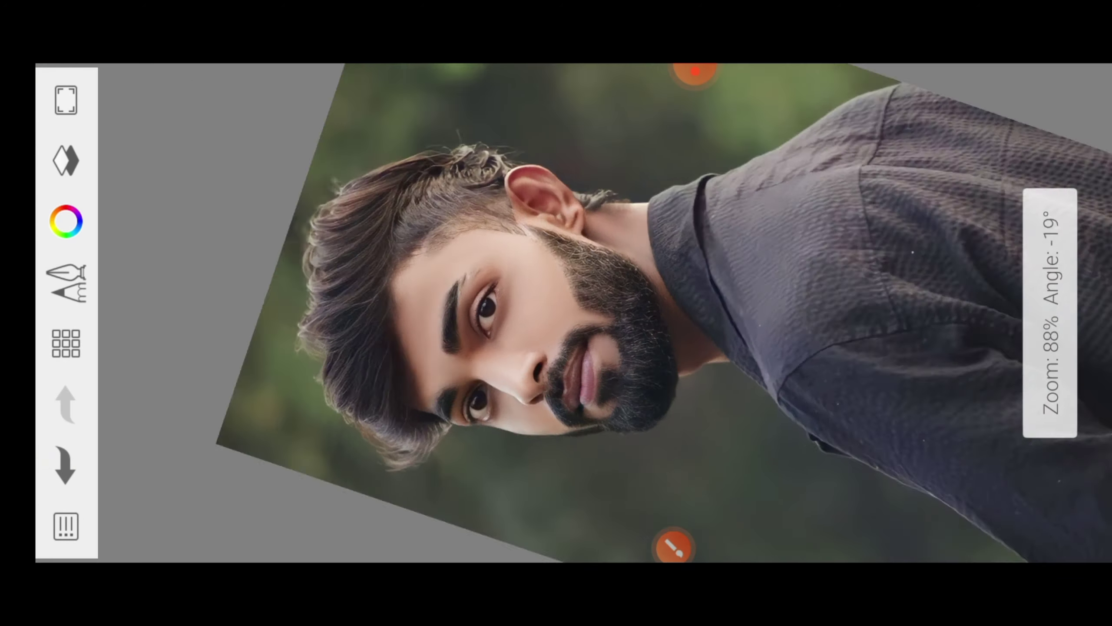
scroll(605, 313, up, 1)
scroll(604, 313, up, 2)
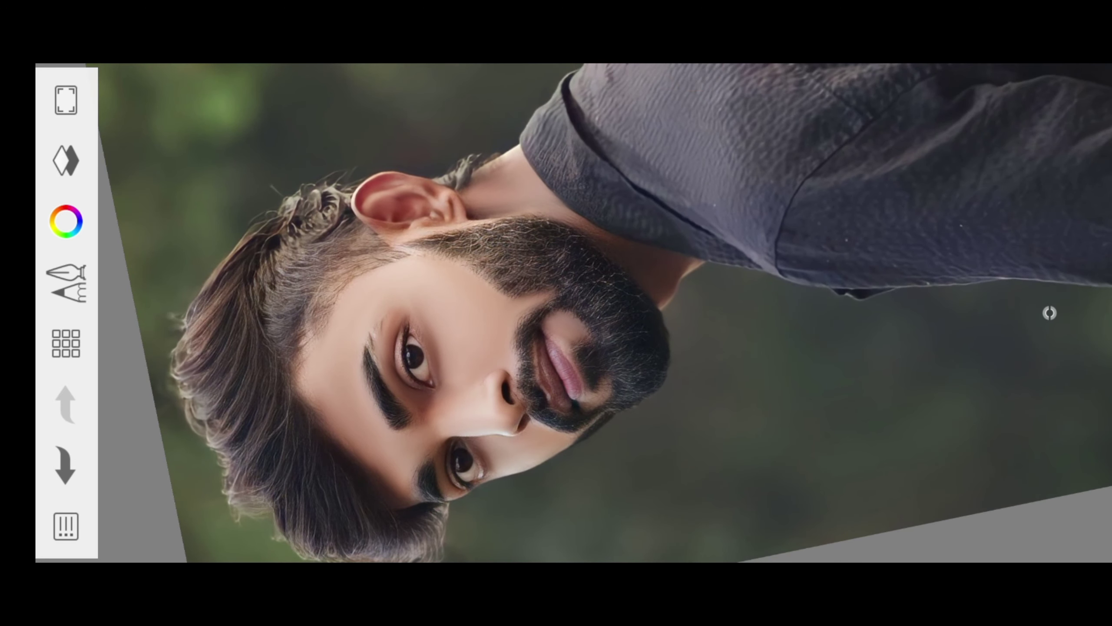
click(1050, 313)
Draw red on-screen annotation arrows pointing at the layer controls.
drag(458, 174, 103, 189)
drag(204, 262, 201, 145)
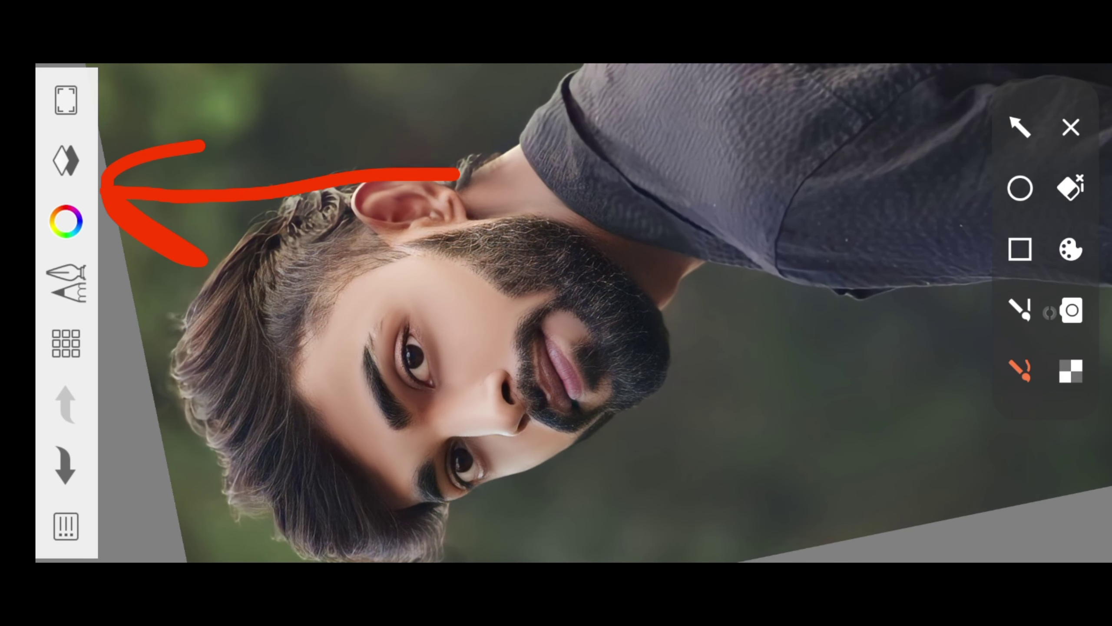
click(1070, 127)
click(66, 161)
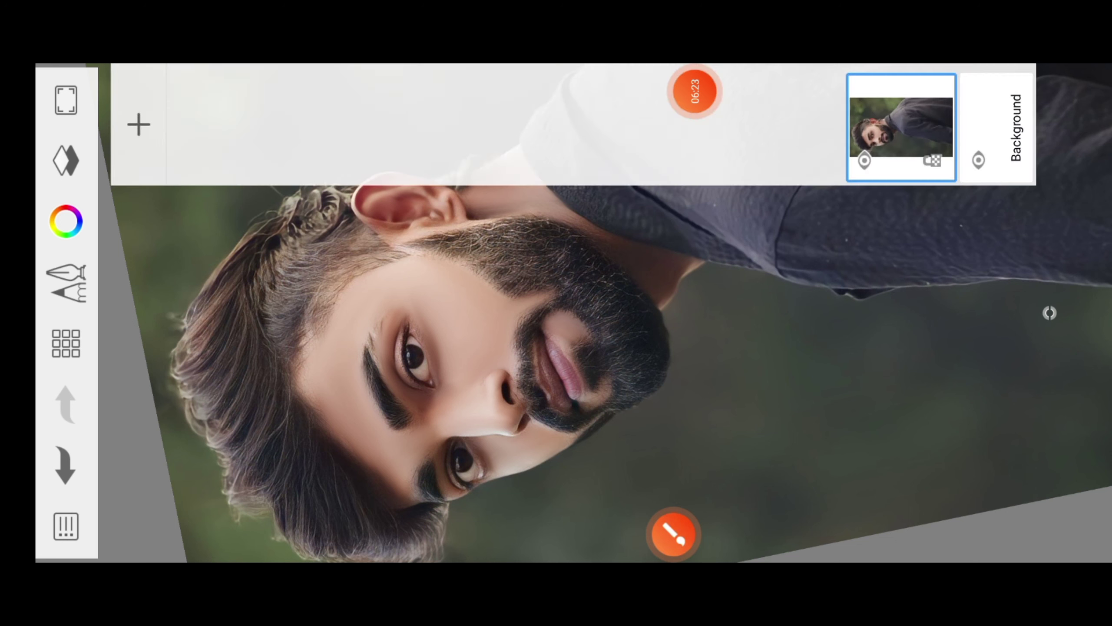
click(1048, 313)
click(1021, 370)
mouse_move(145, 319)
mouse_down()
mouse_move(134, 399)
mouse_move(151, 149)
mouse_up()
drag(109, 209, 188, 197)
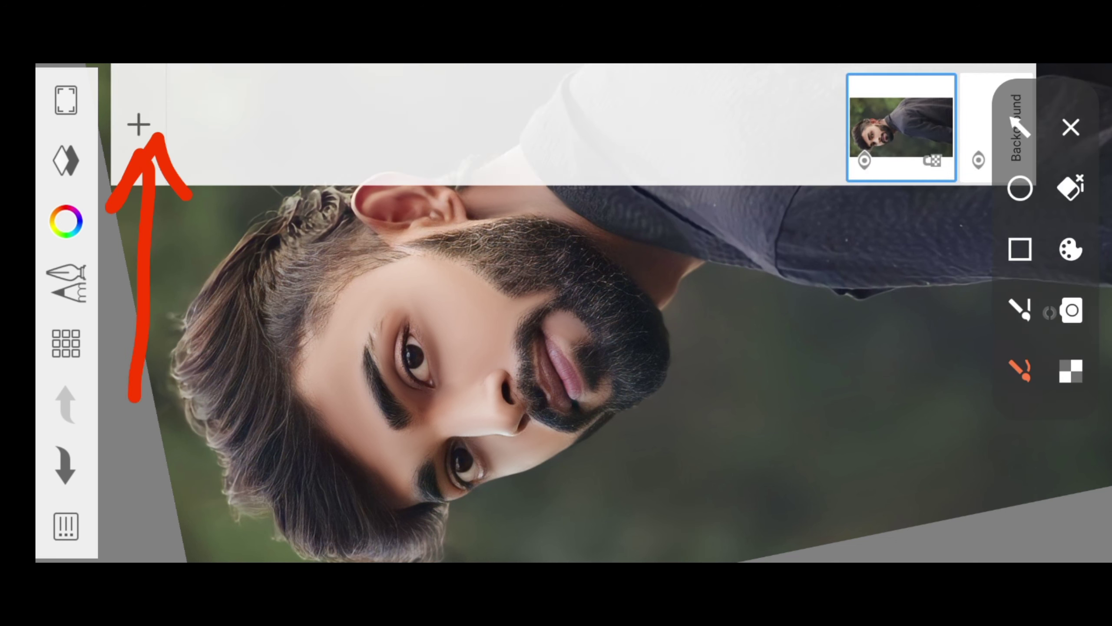
Add Layer2 and set its blending mode to Soft Light.
click(1071, 127)
click(139, 125)
click(787, 127)
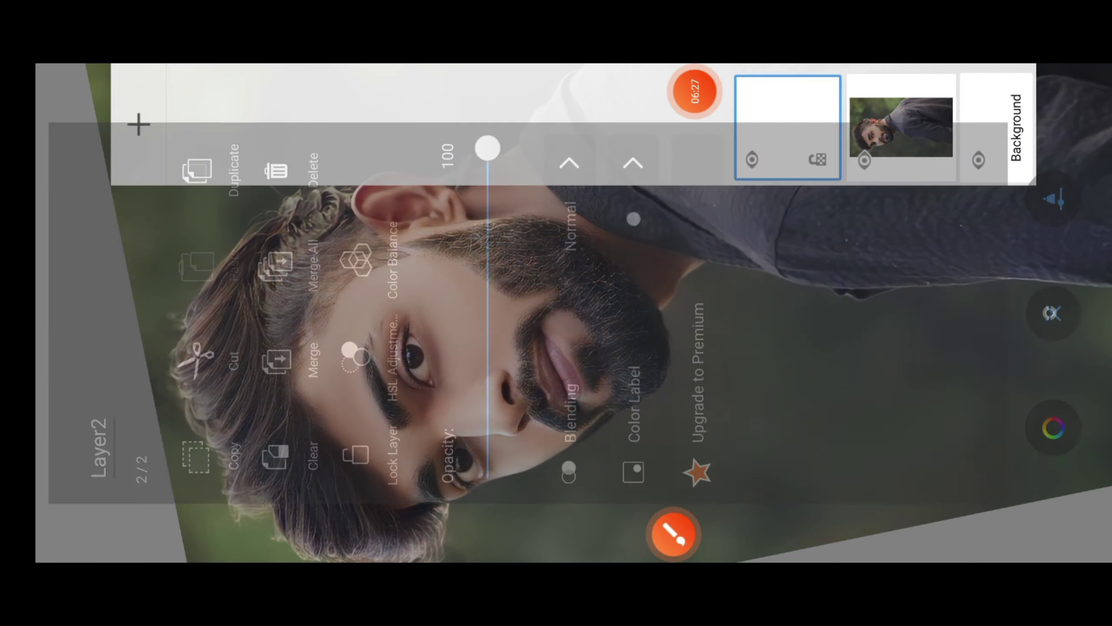
click(695, 91)
mouse_move(576, 201)
mouse_down()
mouse_move(551, 378)
mouse_move(576, 147)
mouse_up()
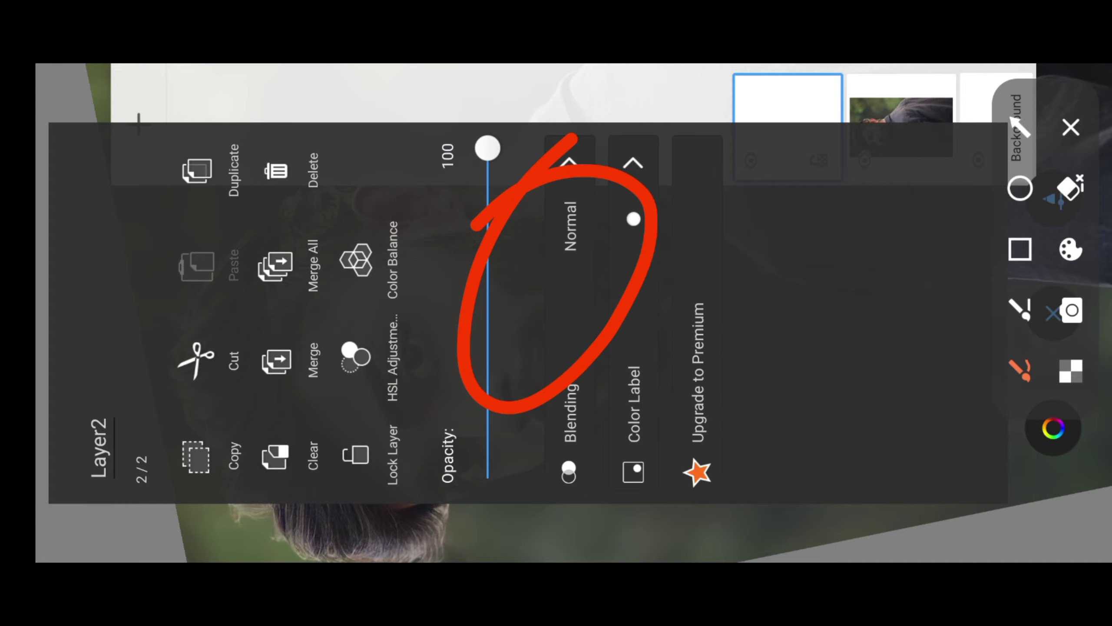
click(1068, 124)
click(569, 226)
click(805, 307)
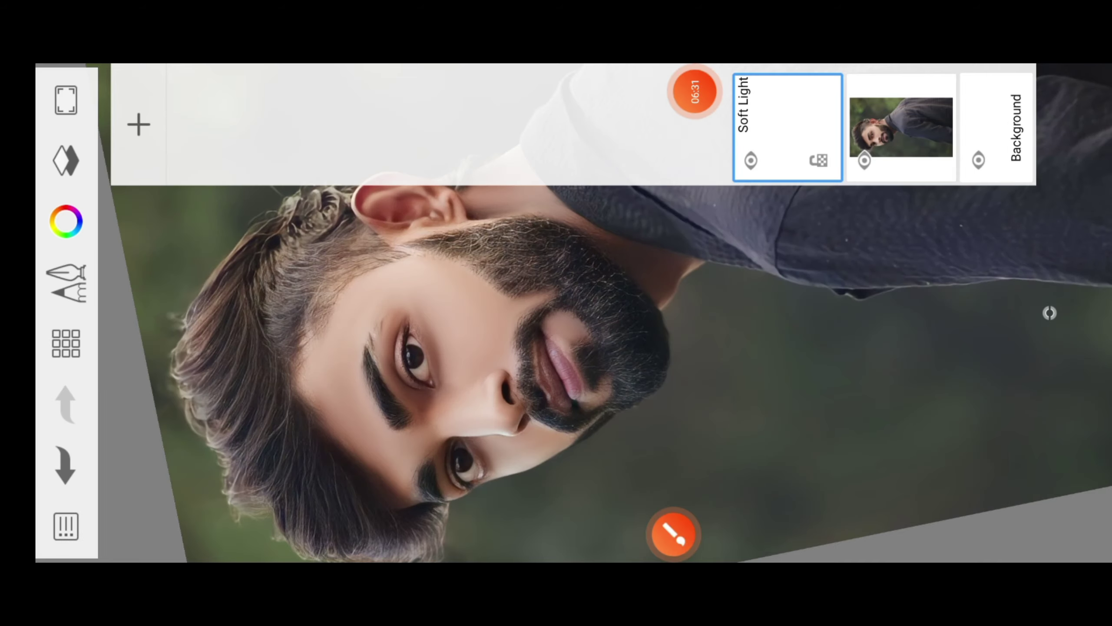
scroll(569, 307, up, 5)
click(1049, 313)
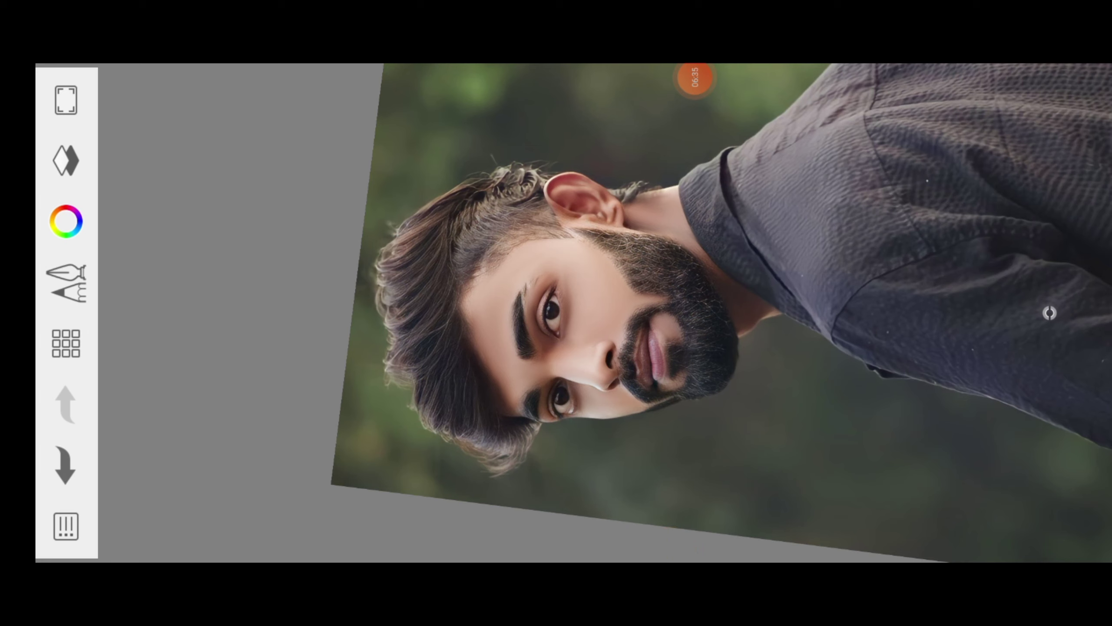
Set the paint colour to white.
click(695, 76)
mouse_move(420, 208)
mouse_down()
mouse_move(117, 223)
mouse_move(173, 159)
mouse_up()
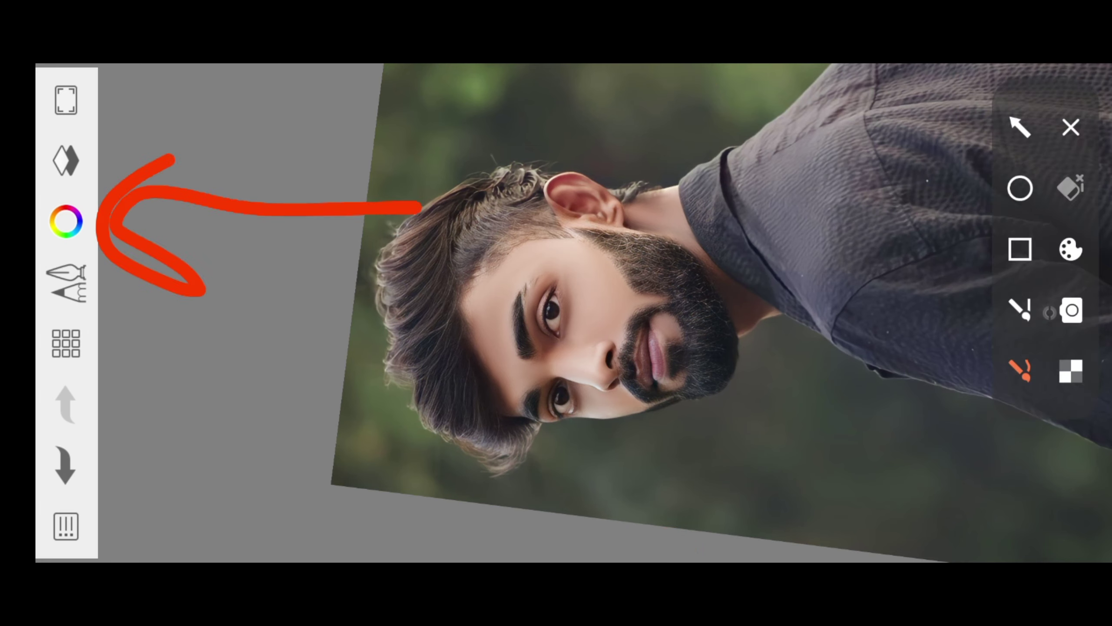
click(1071, 127)
click(66, 221)
click(412, 306)
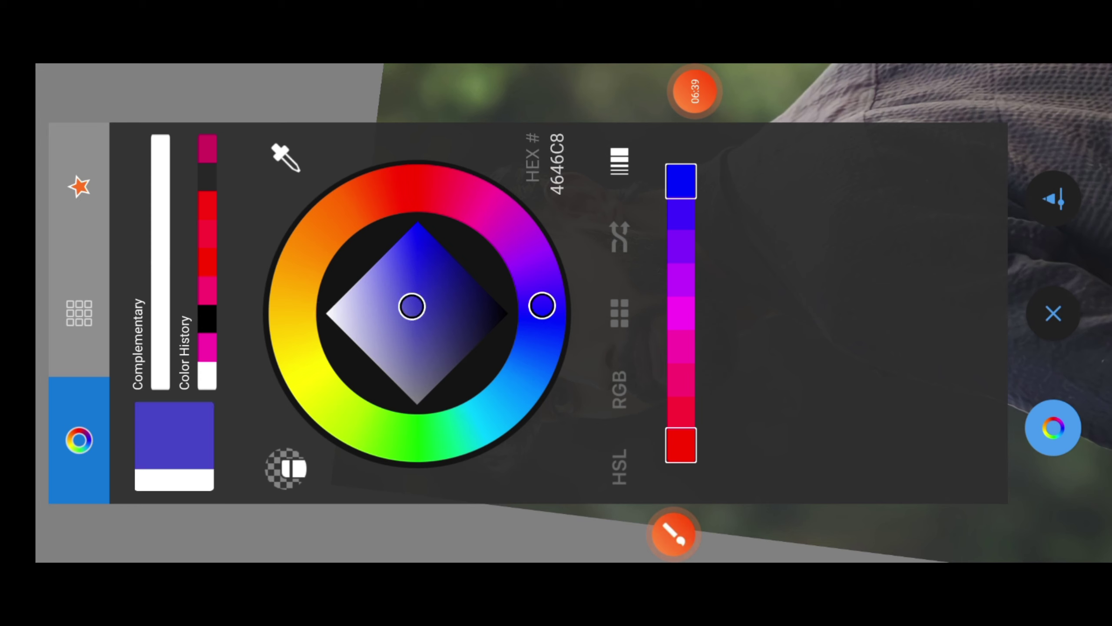
click(326, 311)
click(1053, 314)
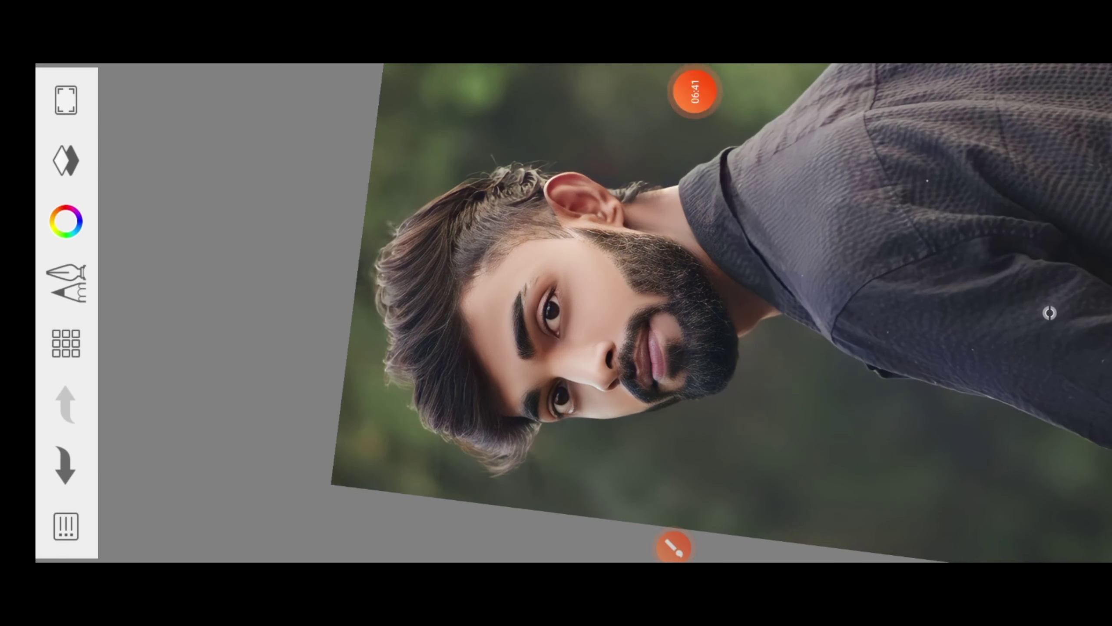
Choose the Tattoo Inker brush from the brush library.
scroll(569, 306, up, 5)
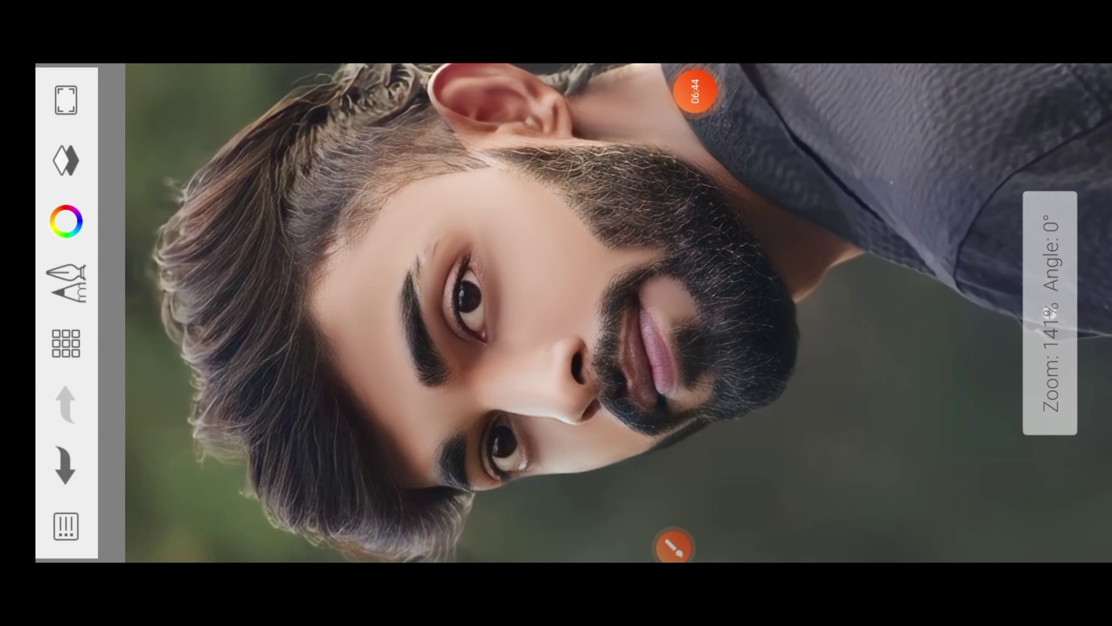
click(673, 546)
click(79, 407)
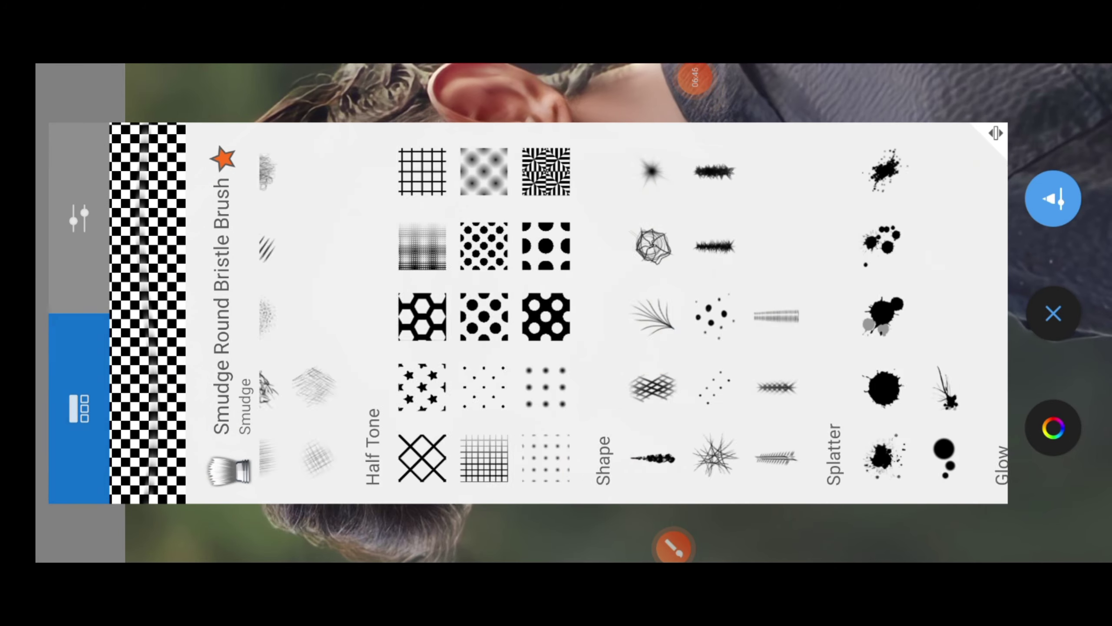
scroll(596, 316, up, 10)
click(1054, 199)
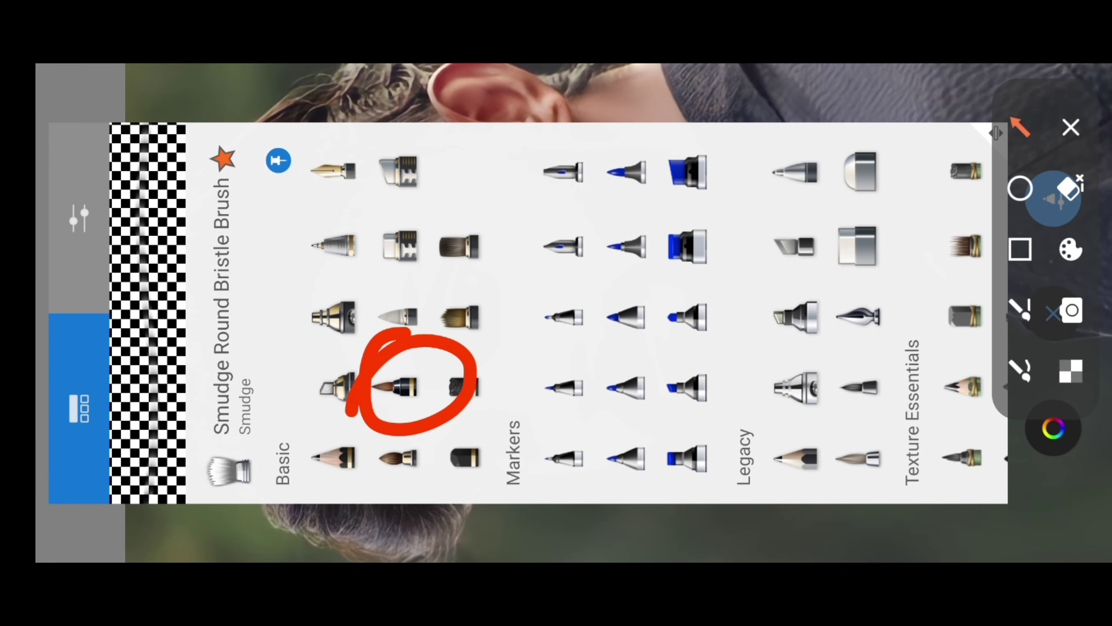
click(394, 386)
Reduce the Tattoo Inker size to about 24 and paint a pale stroke over the forehead.
click(78, 218)
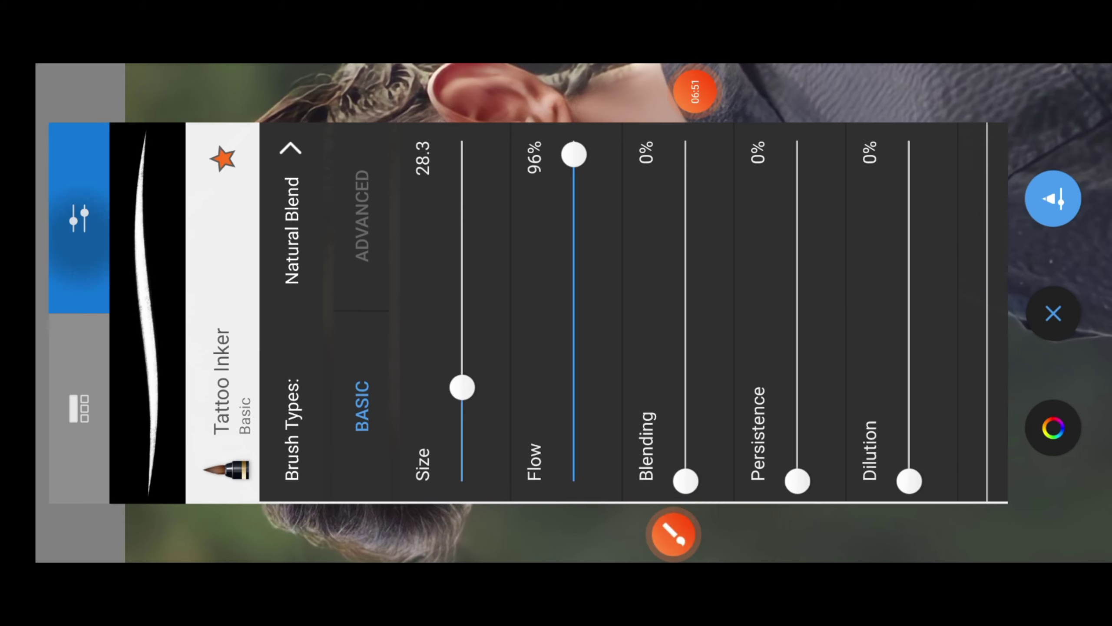
drag(462, 387, 462, 416)
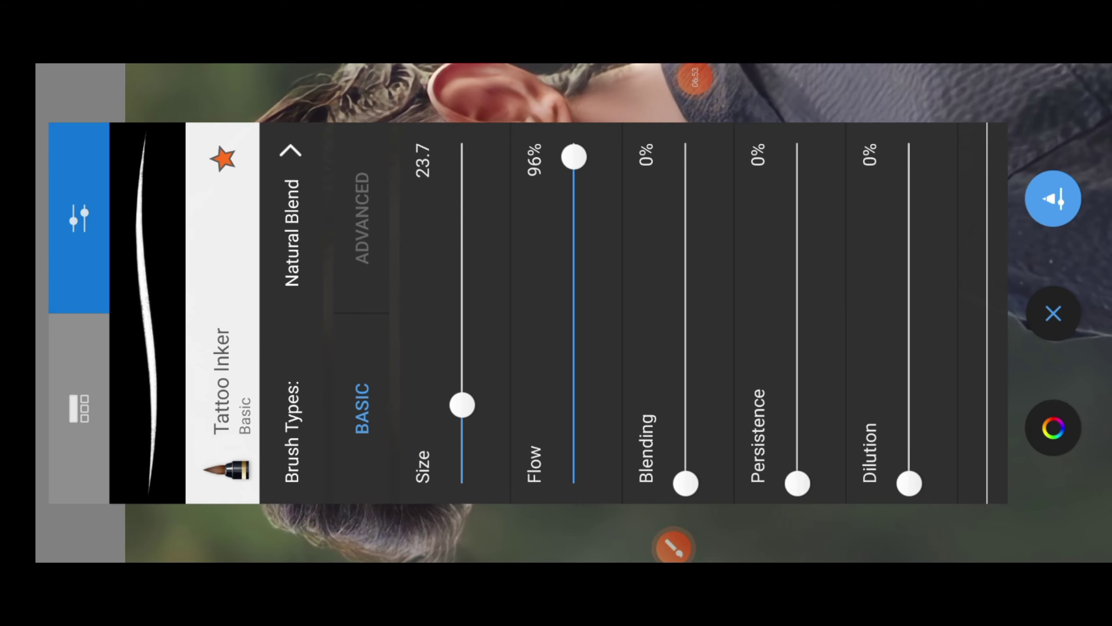
click(1054, 314)
scroll(438, 263, up, 5)
drag(394, 188, 570, 298)
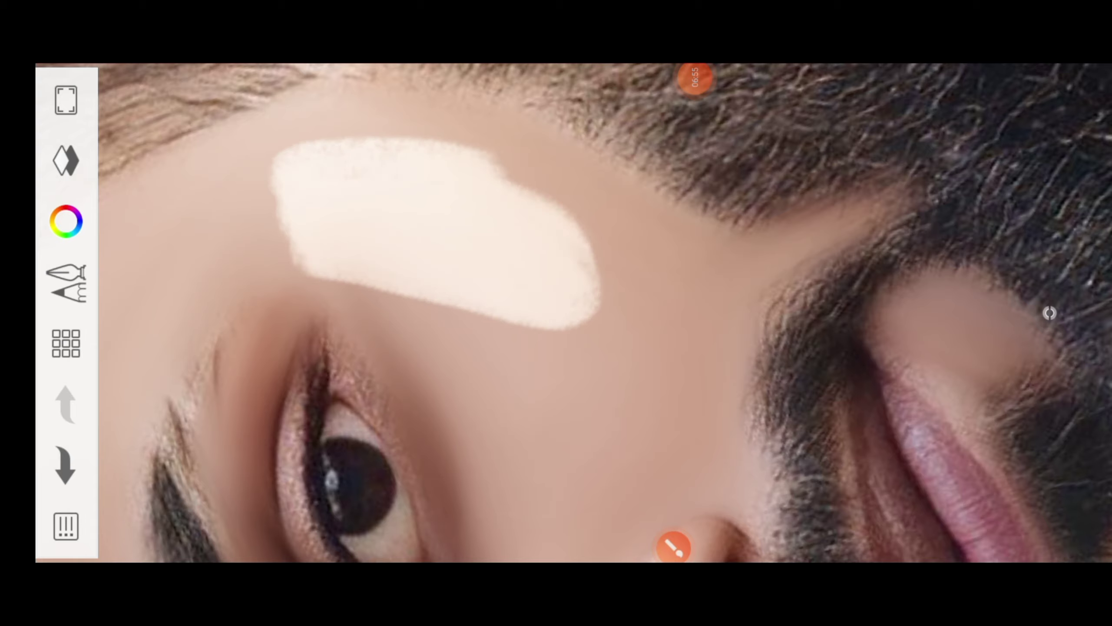
Paint pale skin tone over the cheek, filling its left side and gaps.
click(66, 160)
scroll(569, 307, down, 5)
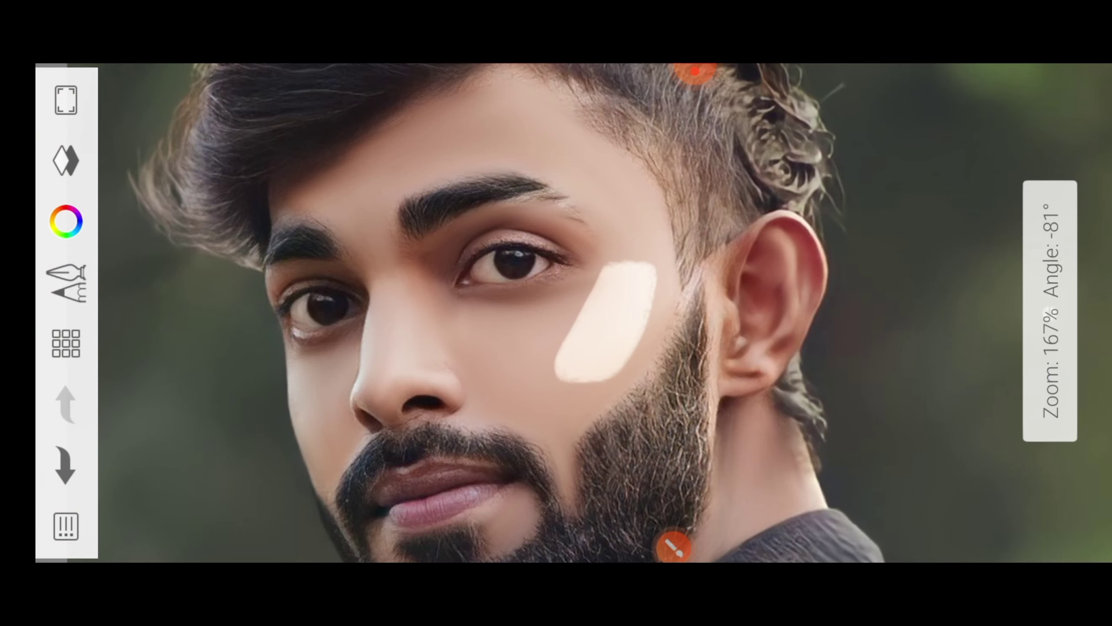
scroll(569, 307, up, 5)
drag(604, 280, 350, 175)
drag(648, 132, 324, 184)
drag(504, 132, 297, 272)
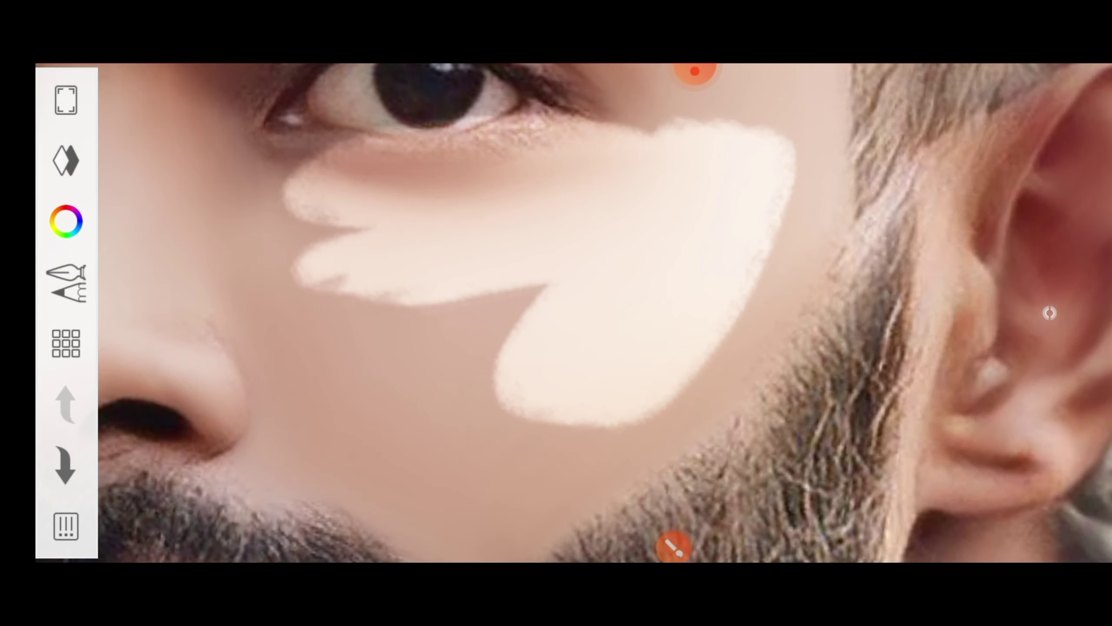
scroll(569, 307, down, 5)
scroll(569, 307, up, 5)
drag(565, 263, 364, 281)
drag(460, 175, 346, 206)
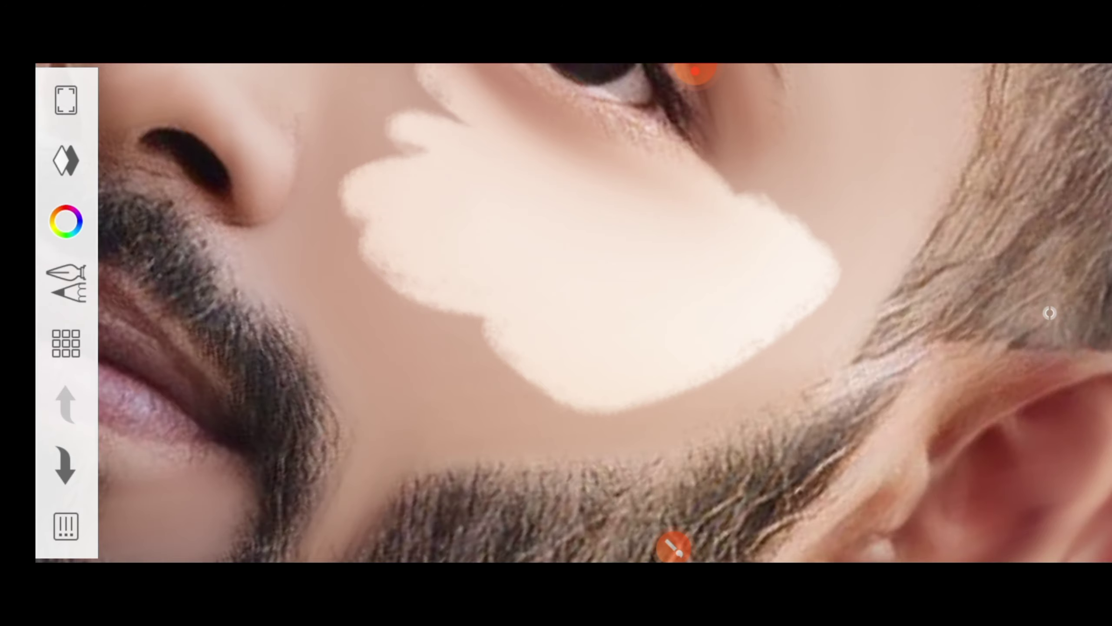
scroll(569, 307, down, 5)
scroll(570, 306, up, 5)
drag(744, 211, 386, 351)
drag(591, 149, 316, 272)
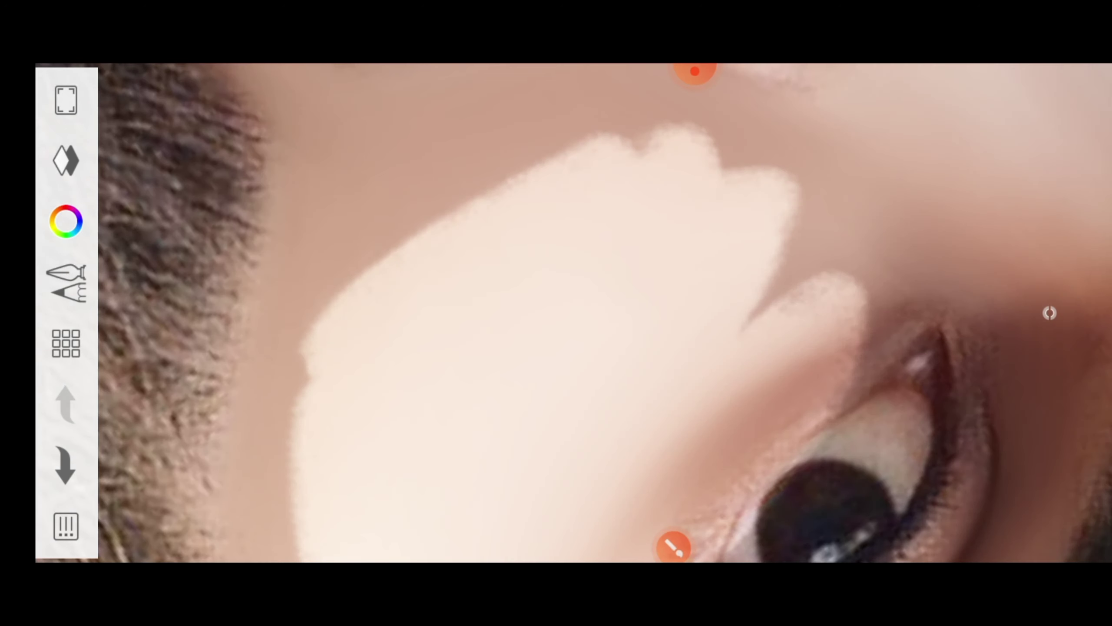
Extend the pale cheek patch upward and leftward with more strokes.
scroll(569, 307, down, 1)
drag(657, 202, 307, 416)
drag(569, 206, 263, 438)
drag(679, 145, 210, 473)
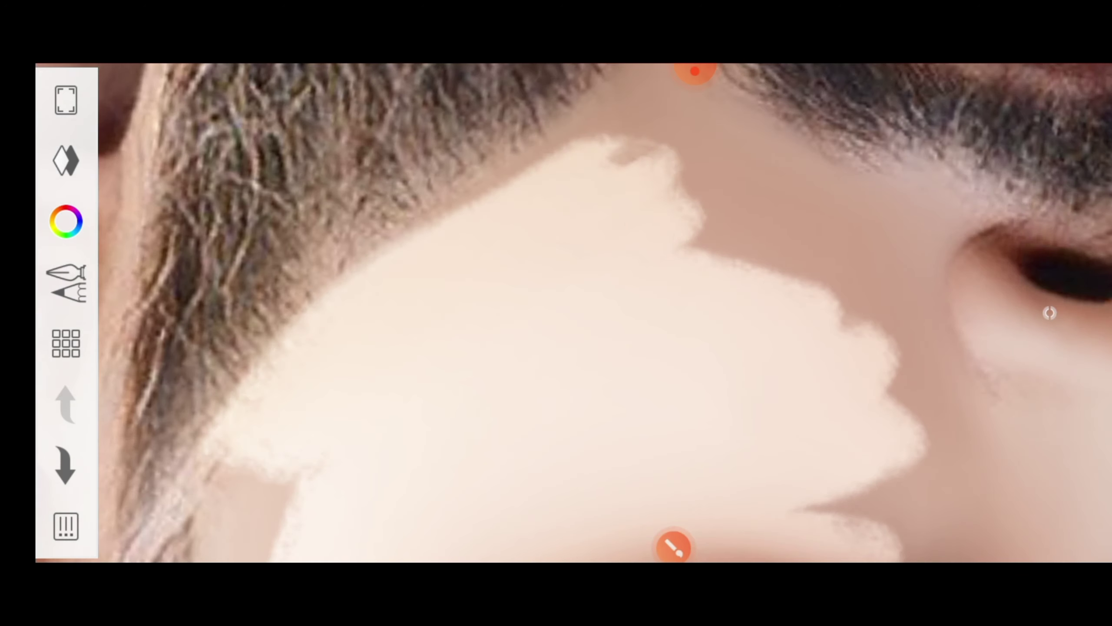
drag(657, 131, 350, 272)
scroll(569, 307, down, 1)
drag(504, 210, 359, 372)
scroll(569, 307, down, 1)
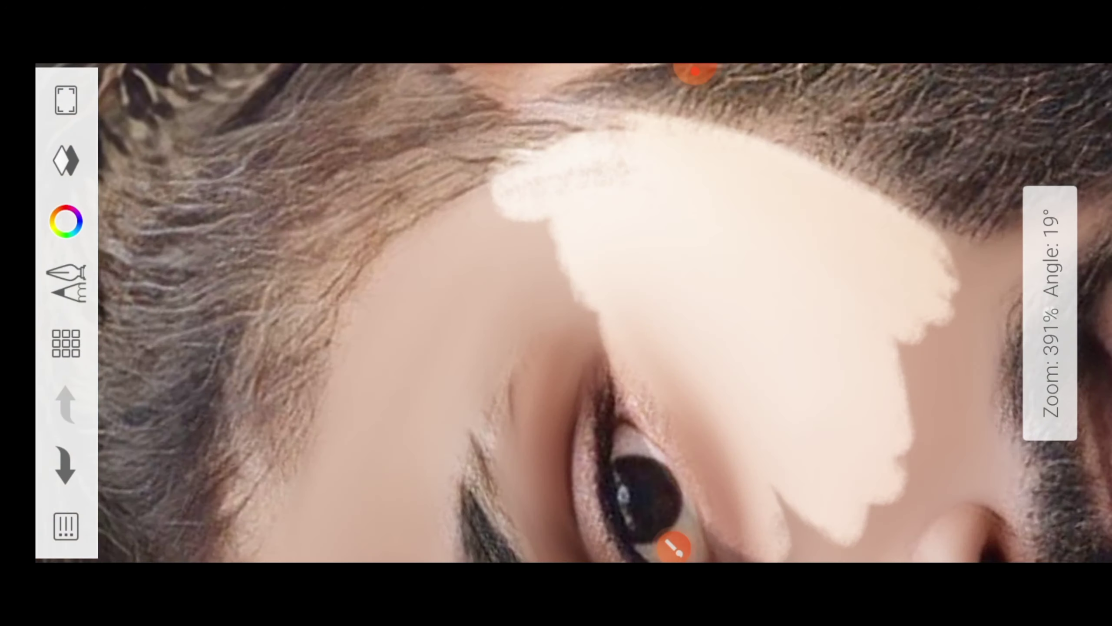
drag(548, 202, 376, 394)
drag(459, 210, 333, 412)
scroll(569, 307, down, 3)
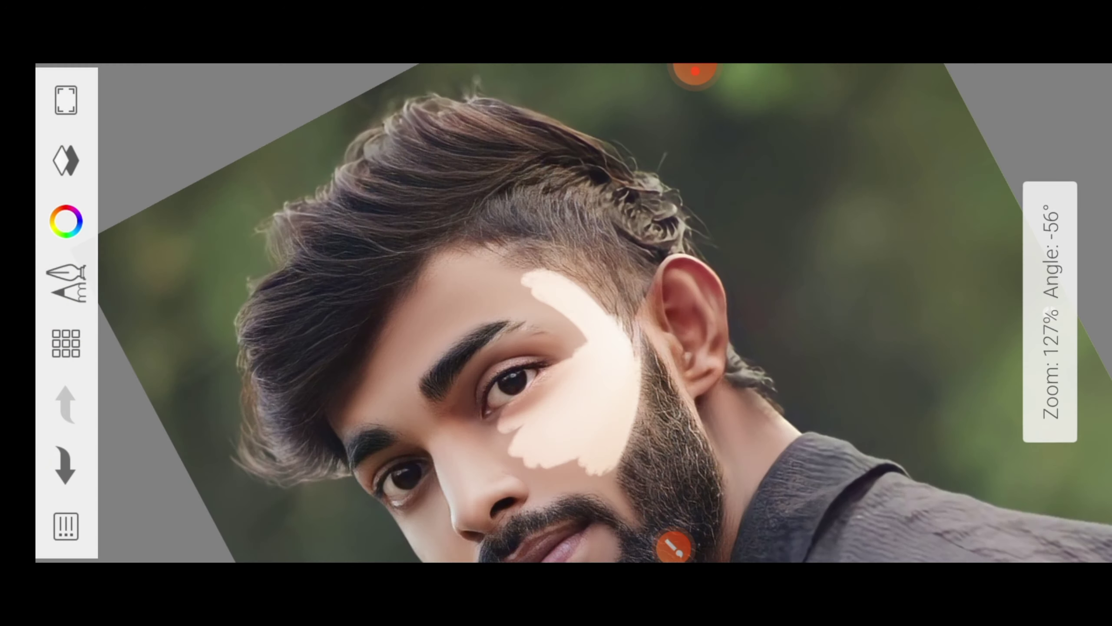
scroll(569, 307, down, 2)
scroll(569, 307, up, 3)
scroll(569, 306, up, 3)
Paint pale skin under and beside the eye, lightening the eyelid crease.
drag(701, 306, 395, 342)
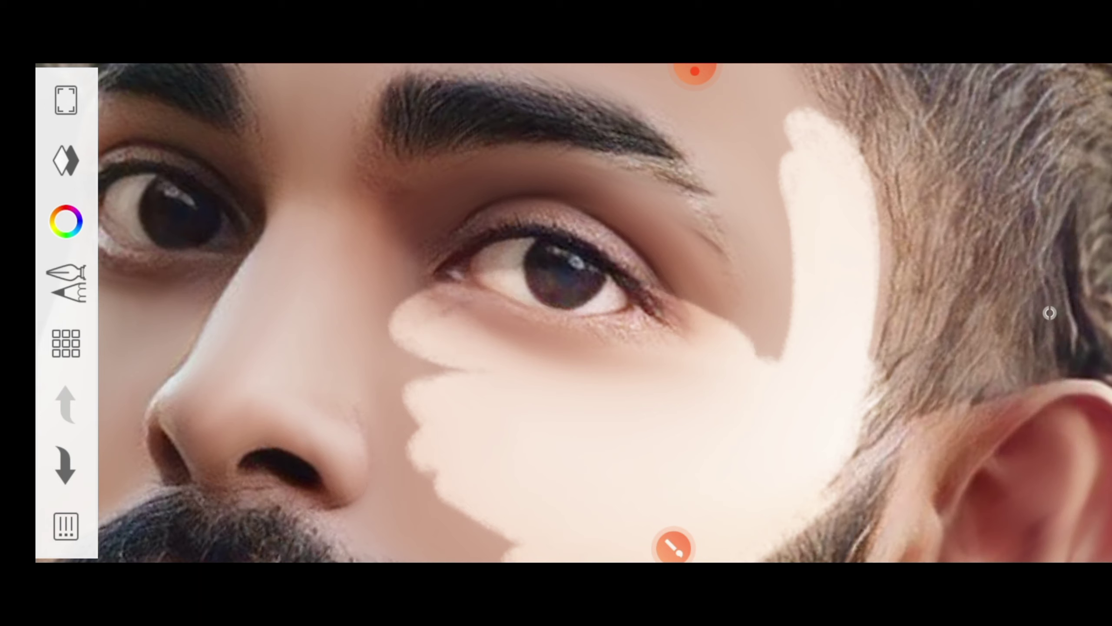
drag(766, 245, 416, 298)
drag(779, 272, 394, 210)
drag(753, 236, 460, 180)
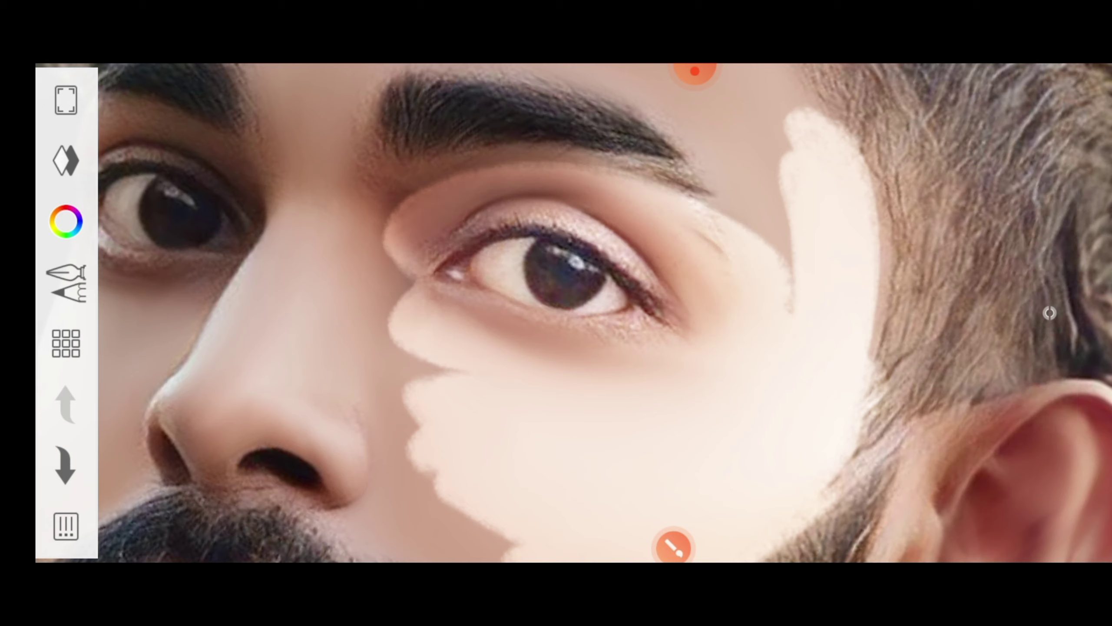
drag(569, 307, 657, 219)
drag(779, 347, 902, 202)
drag(569, 306, 635, 263)
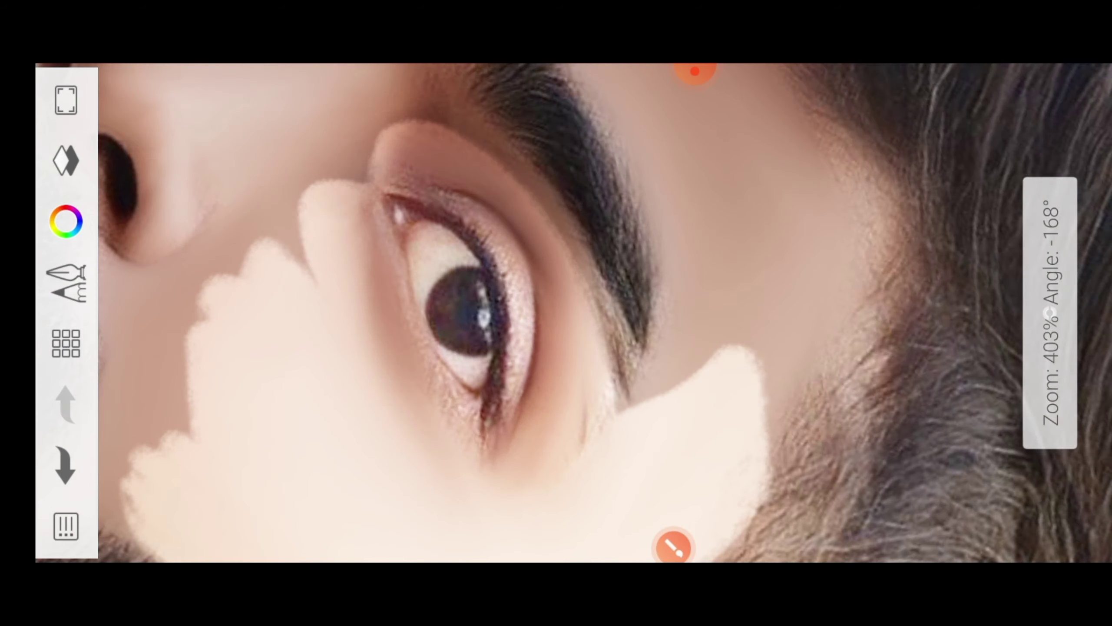
drag(701, 377, 849, 271)
mouse_move(569, 306)
mouse_down()
mouse_move(504, 350)
mouse_move(613, 329)
mouse_up()
Lay a wide diagonal light skin band across the cheek toward the eyebrow.
drag(622, 394, 780, 219)
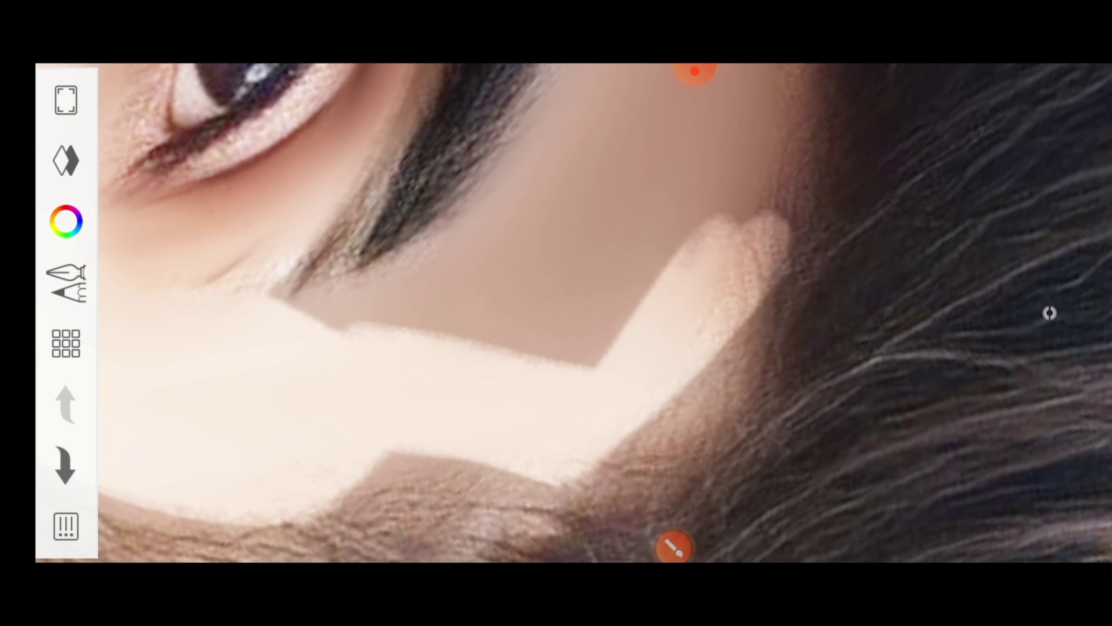
drag(613, 351, 771, 131)
drag(569, 307, 613, 284)
drag(525, 416, 775, 179)
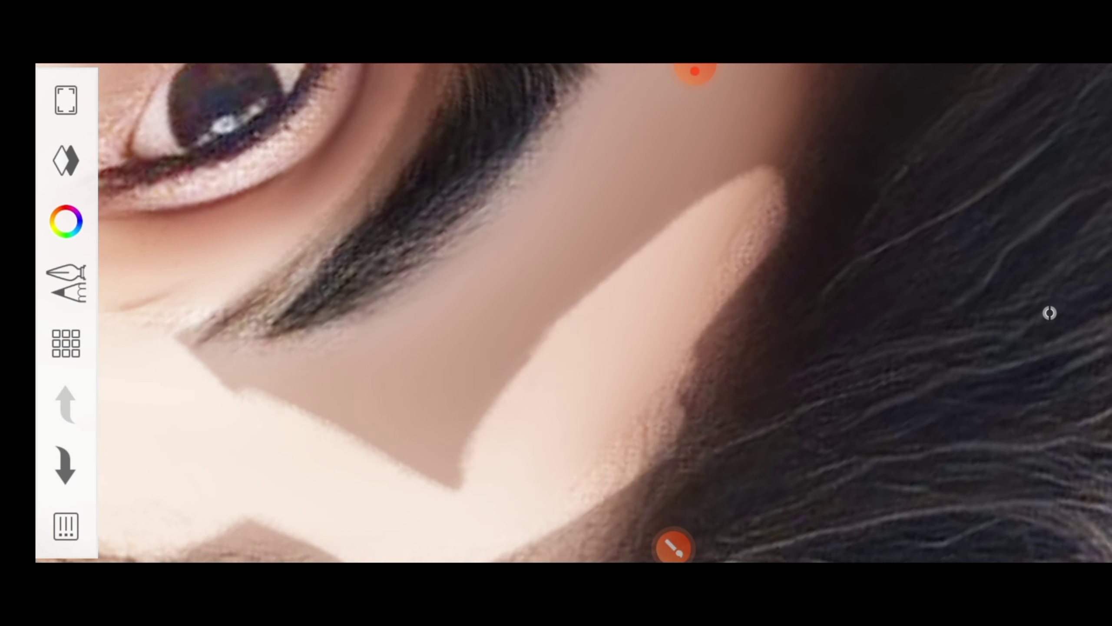
drag(394, 464, 613, 285)
drag(350, 438, 547, 316)
drag(285, 403, 657, 232)
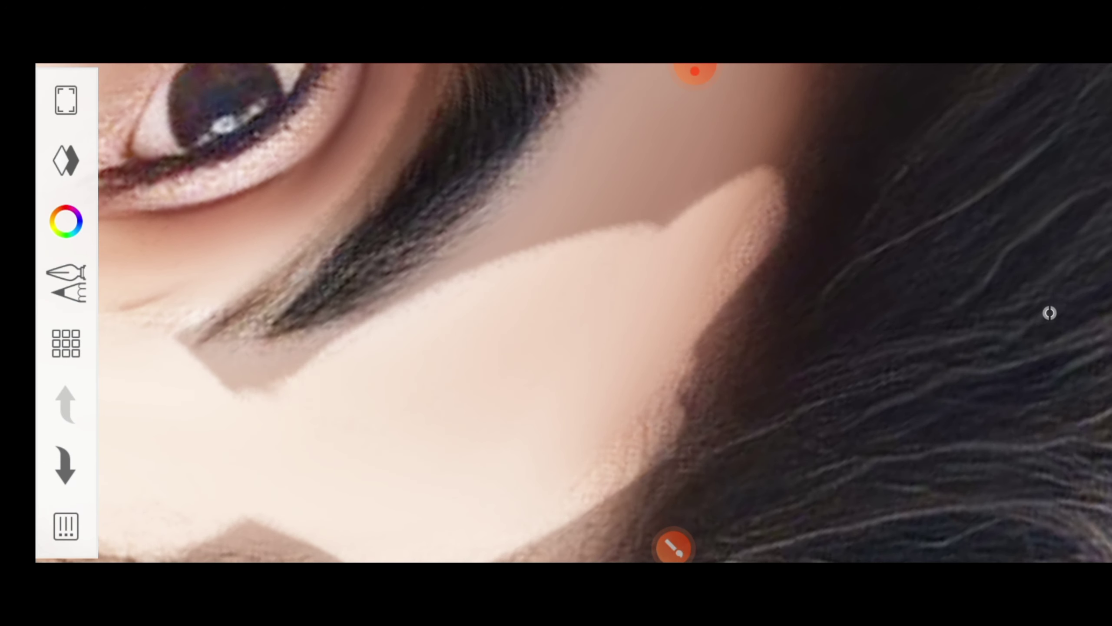
drag(197, 372, 622, 197)
drag(197, 332, 578, 141)
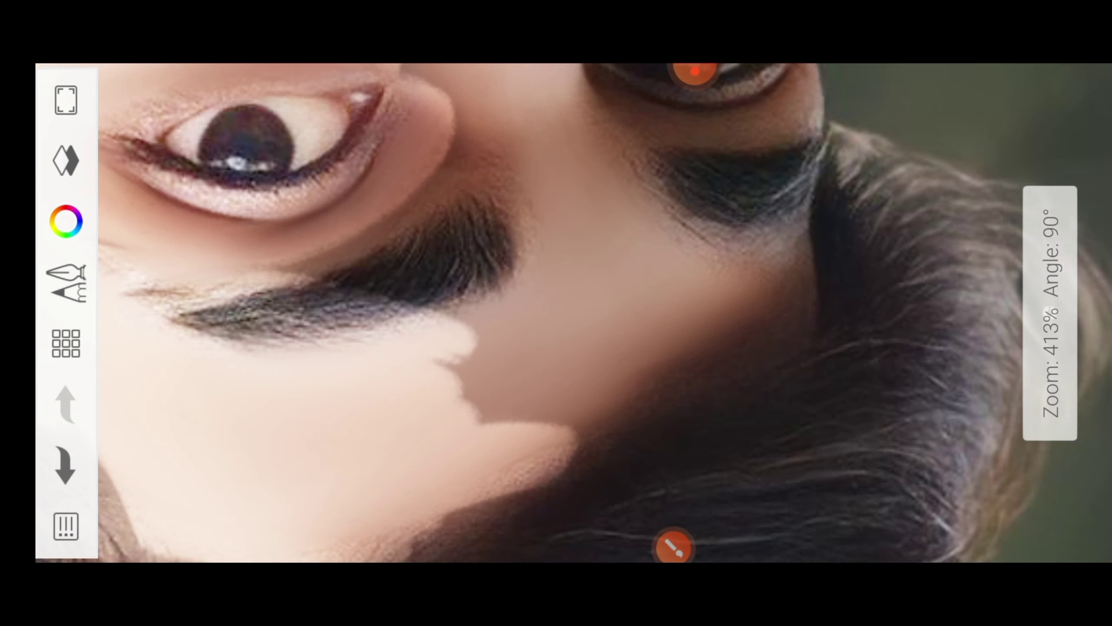
Cover the remaining dark cheek area and brighten the cheek beside the nose.
drag(464, 421, 670, 346)
drag(565, 456, 740, 324)
drag(578, 355, 801, 290)
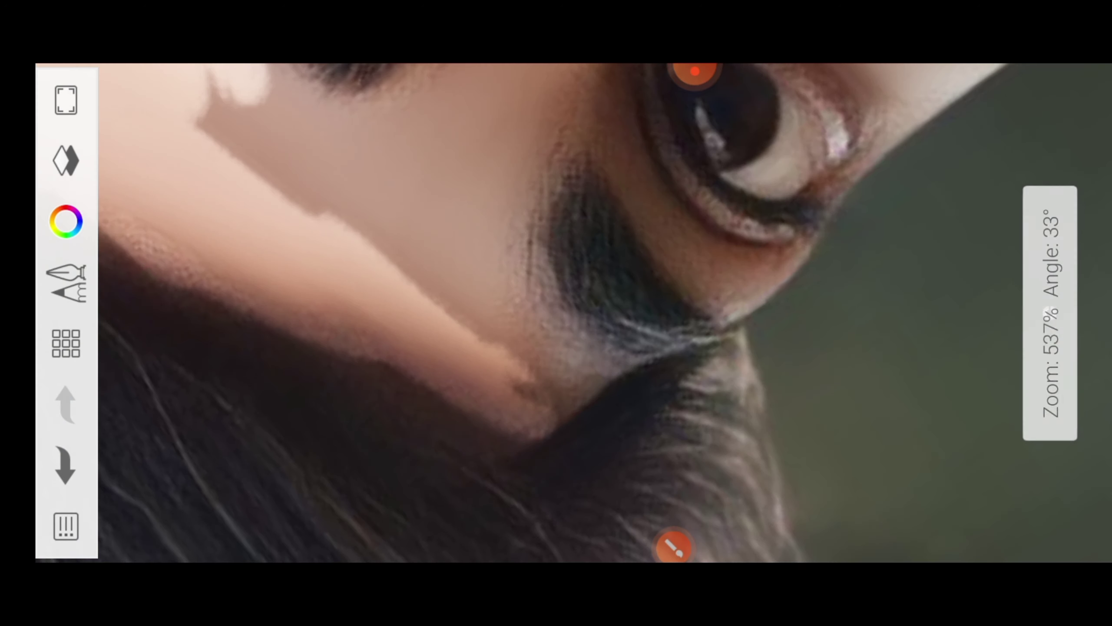
drag(525, 403, 714, 255)
mouse_move(478, 368)
mouse_down()
mouse_move(784, 215)
mouse_move(779, 175)
mouse_up()
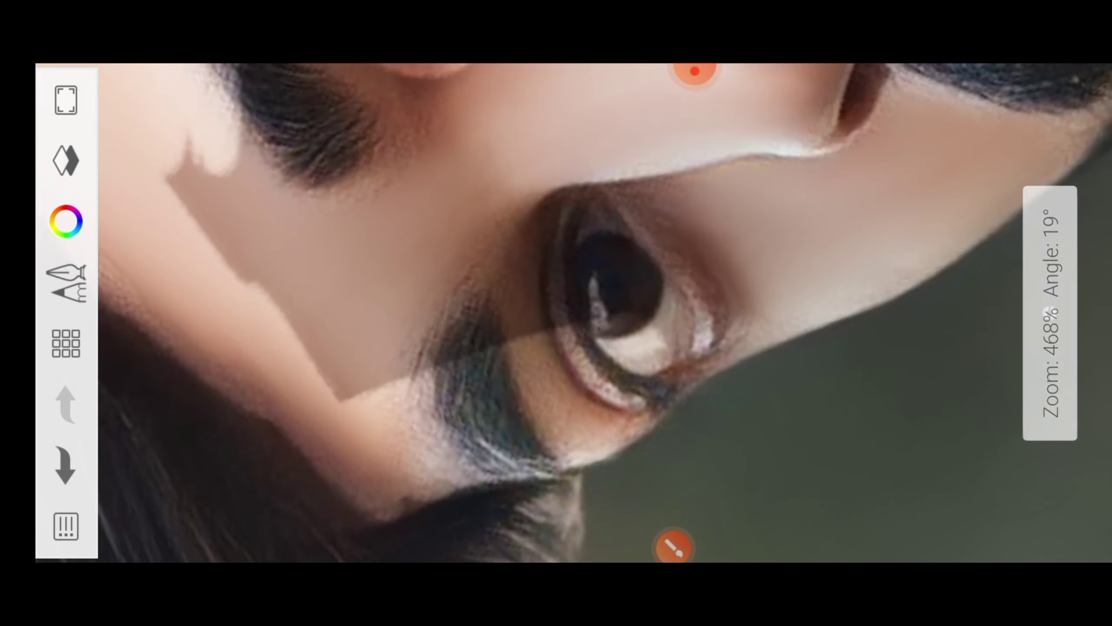
drag(482, 342, 819, 175)
drag(648, 399, 902, 175)
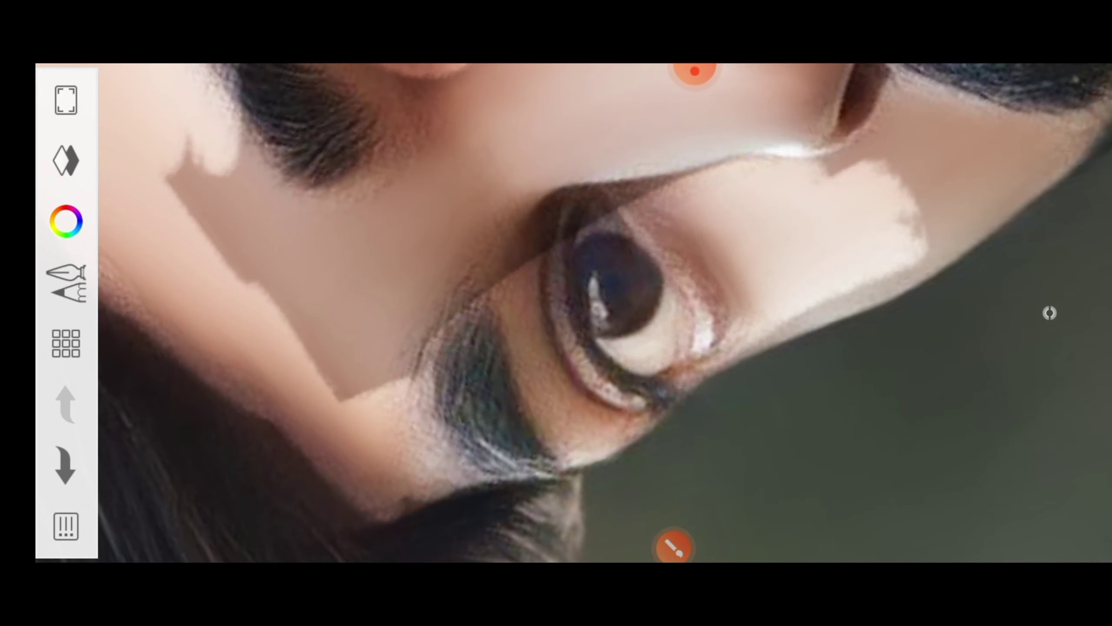
drag(701, 376, 941, 144)
drag(819, 219, 981, 114)
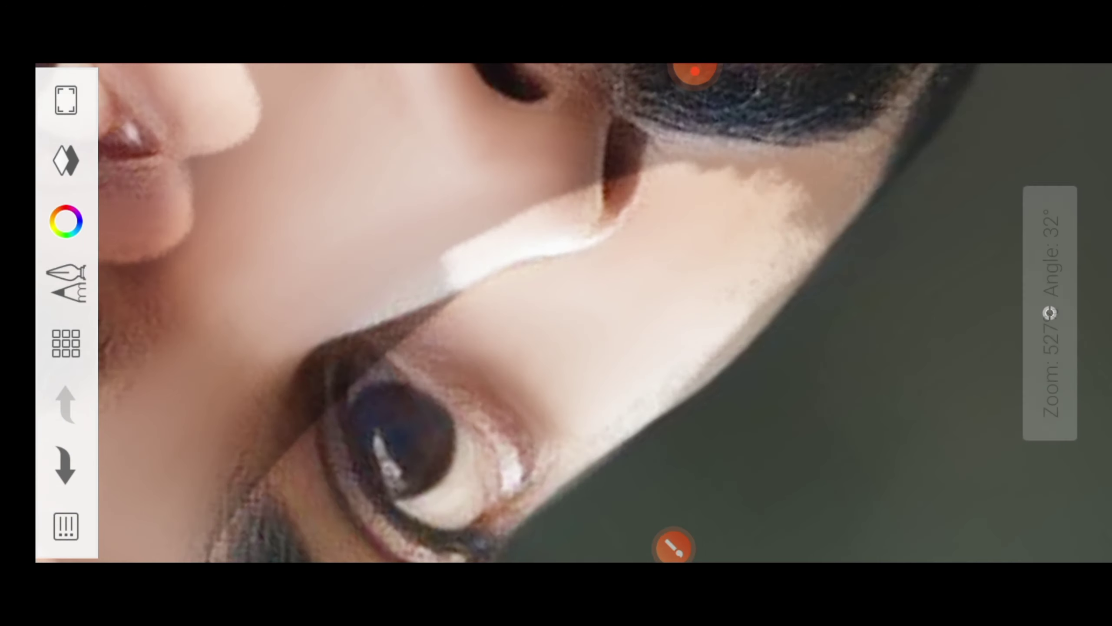
mouse_move(819, 232)
mouse_down()
mouse_move(745, 158)
mouse_move(548, 193)
mouse_up()
drag(722, 131, 854, 245)
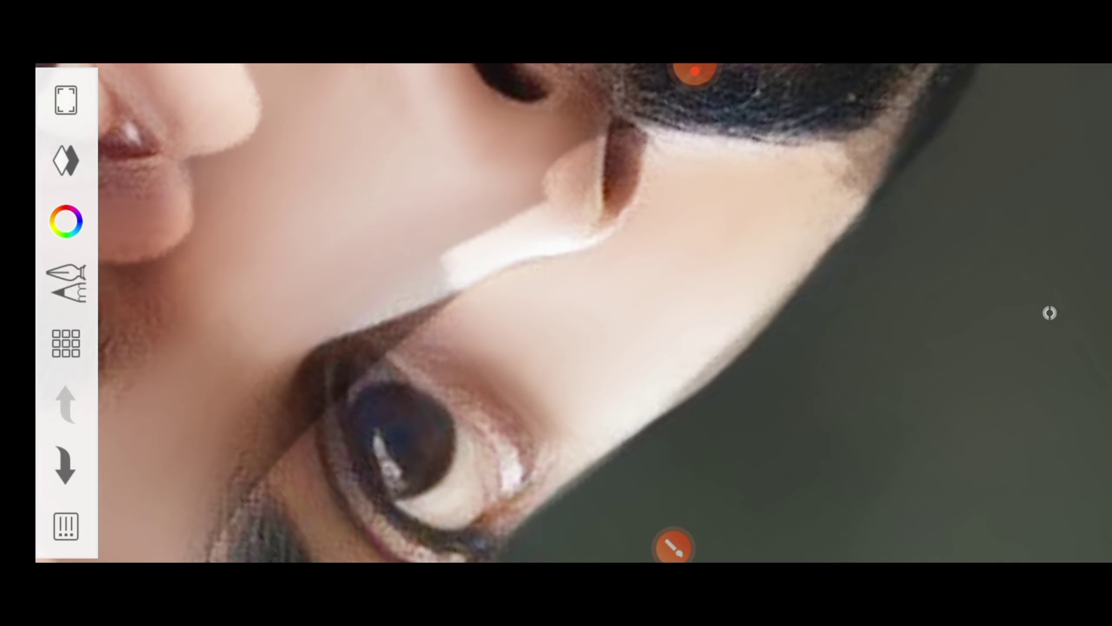
Paint skin tone across the nose bridge, forehead and brow.
scroll(569, 307, down, 3)
drag(683, 298, 421, 421)
drag(587, 404, 420, 490)
drag(657, 254, 411, 377)
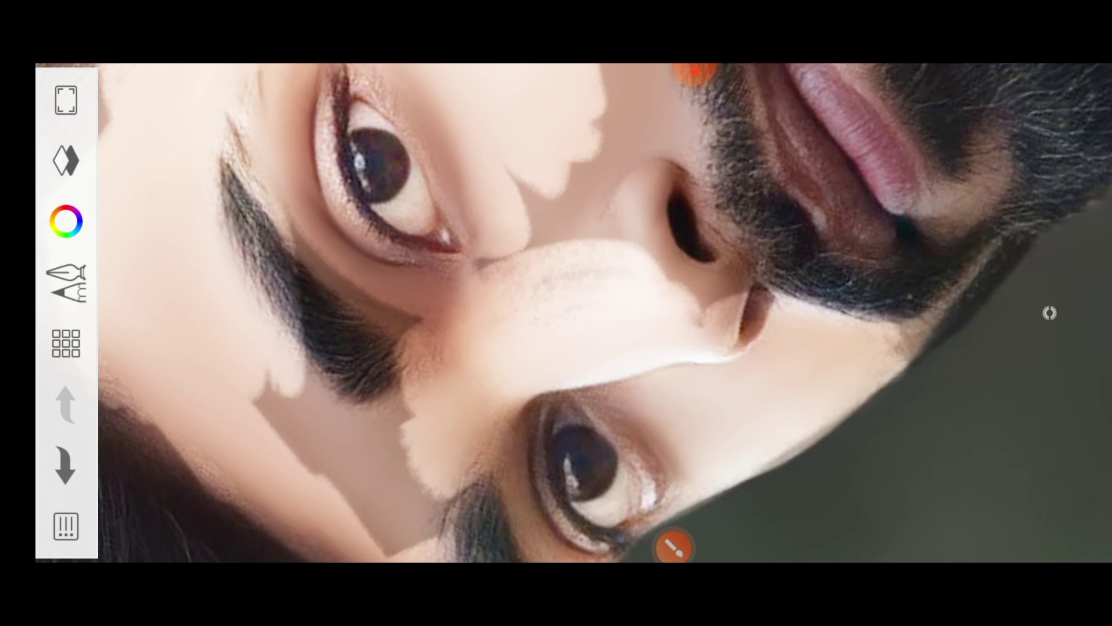
drag(416, 421, 372, 315)
mouse_move(649, 254)
mouse_down()
mouse_move(543, 228)
mouse_move(473, 184)
mouse_up()
drag(635, 193, 513, 184)
Cover the brown forehead patch, nostril area and strip below the moustache with skin tone.
scroll(569, 307, up, 3)
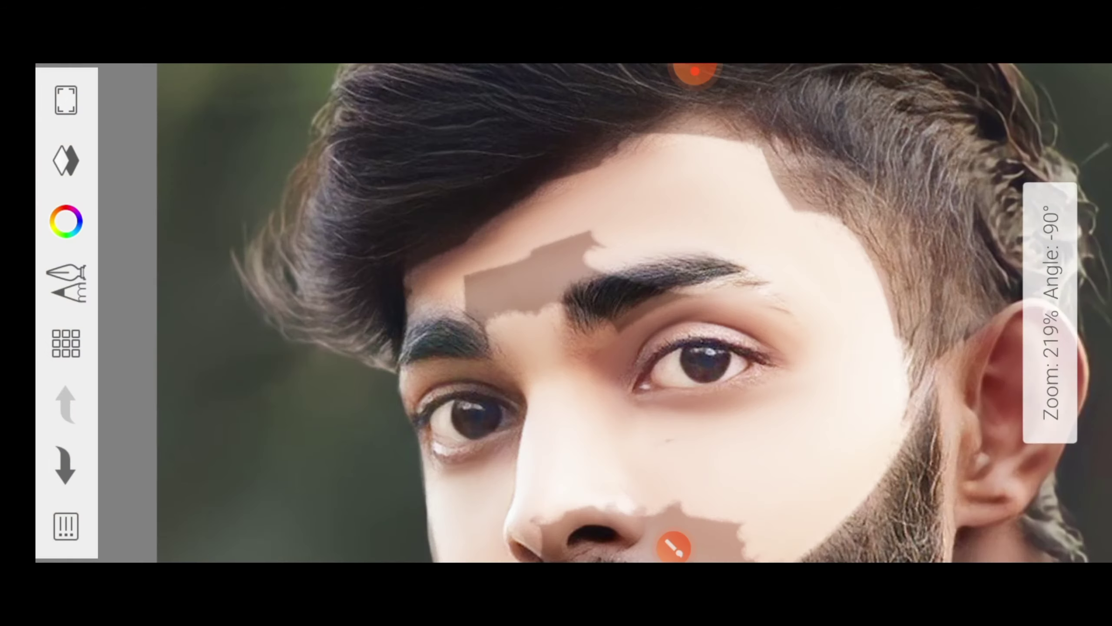
drag(613, 320, 487, 307)
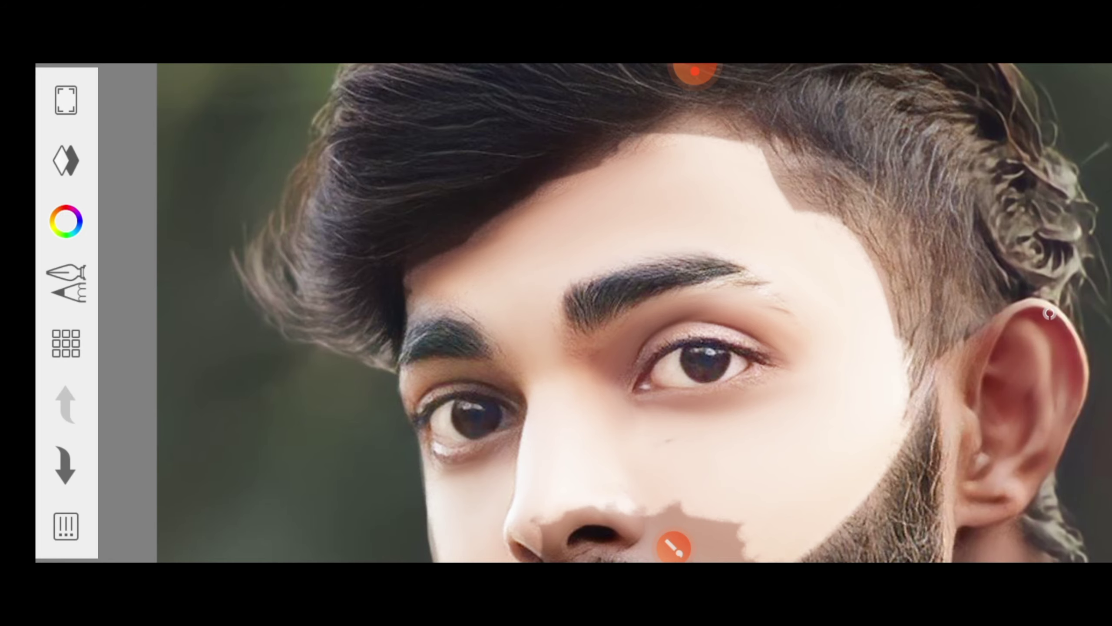
scroll(569, 306, up, 3)
drag(710, 263, 805, 324)
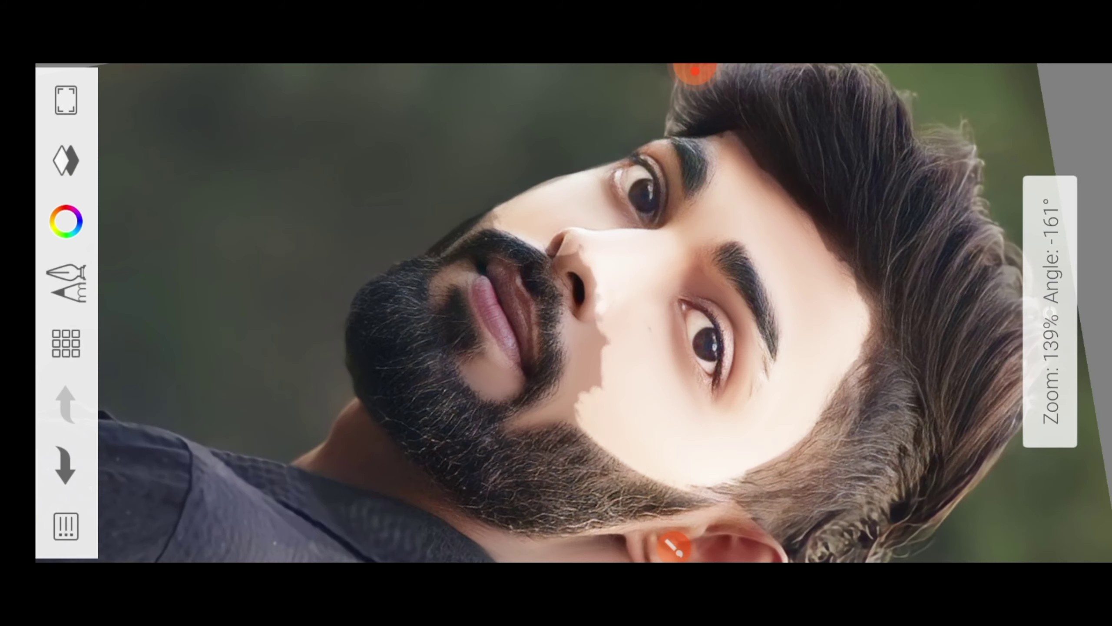
scroll(569, 307, down, 3)
scroll(569, 307, up, 3)
scroll(569, 306, down, 2)
drag(701, 298, 547, 360)
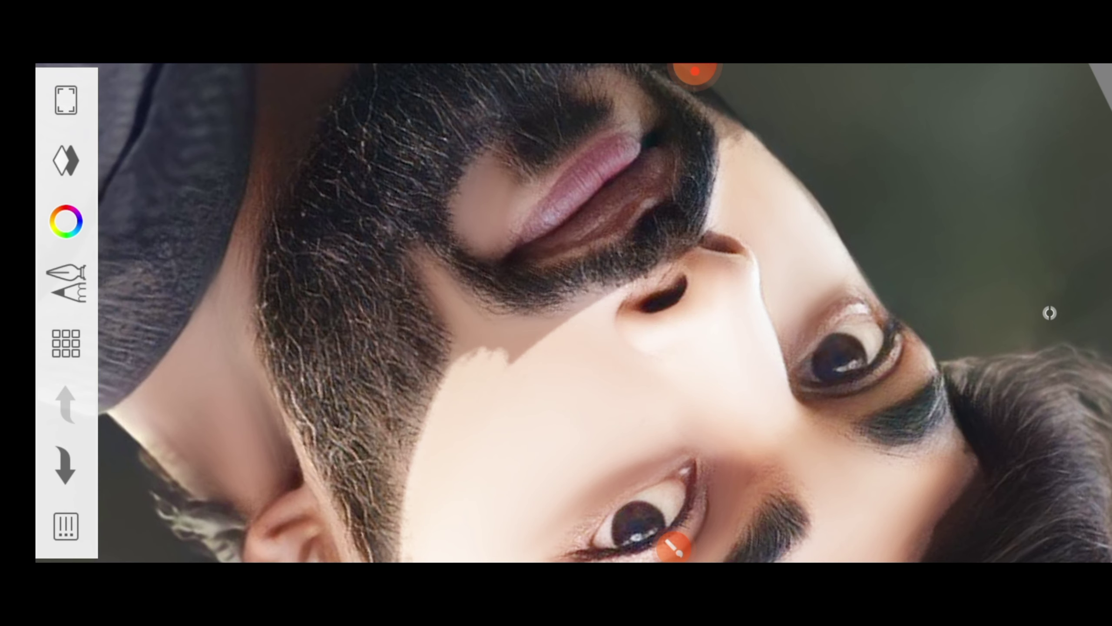
scroll(569, 307, up, 2)
drag(583, 332, 669, 332)
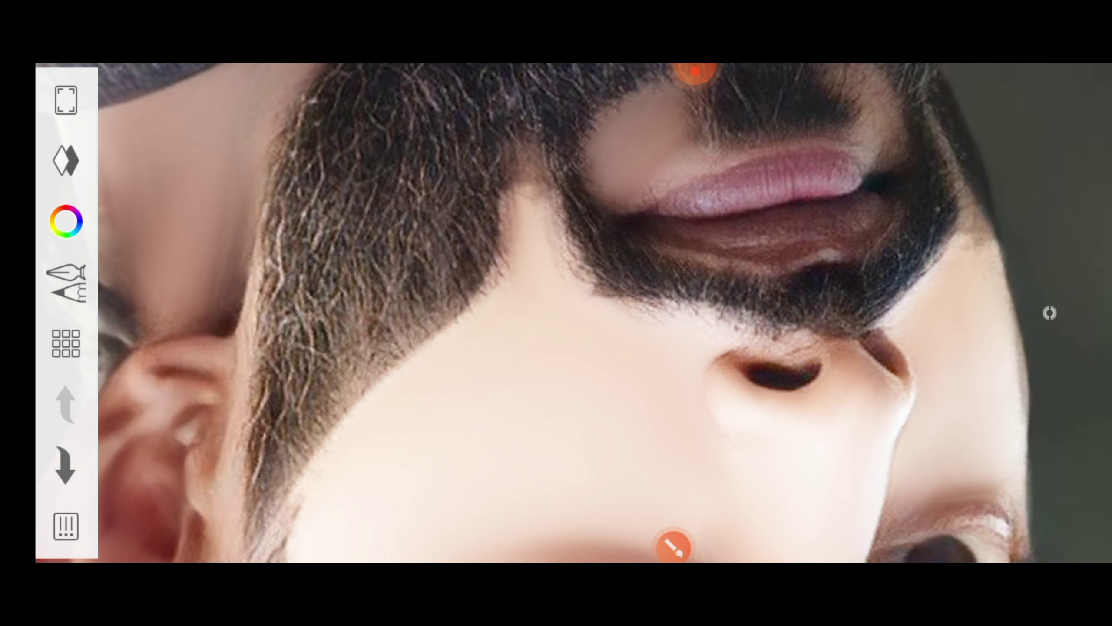
Skin-tone the moustache edge, repaint the upper lip lighter pink, and brighten below it.
scroll(569, 307, up, 2)
drag(490, 289, 578, 254)
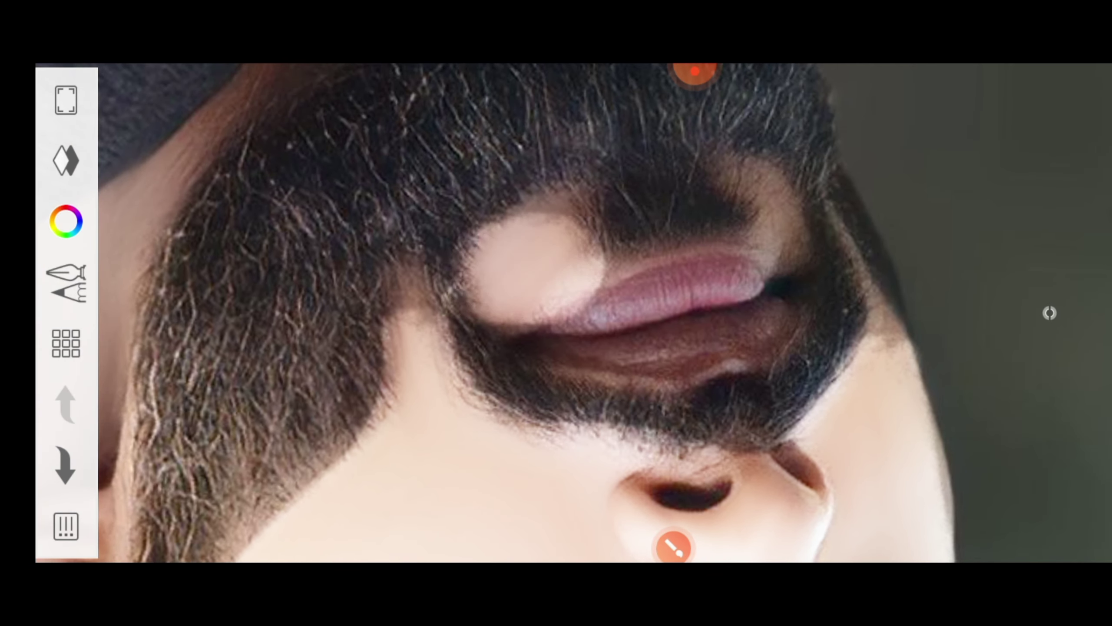
drag(596, 302, 762, 271)
drag(718, 197, 775, 280)
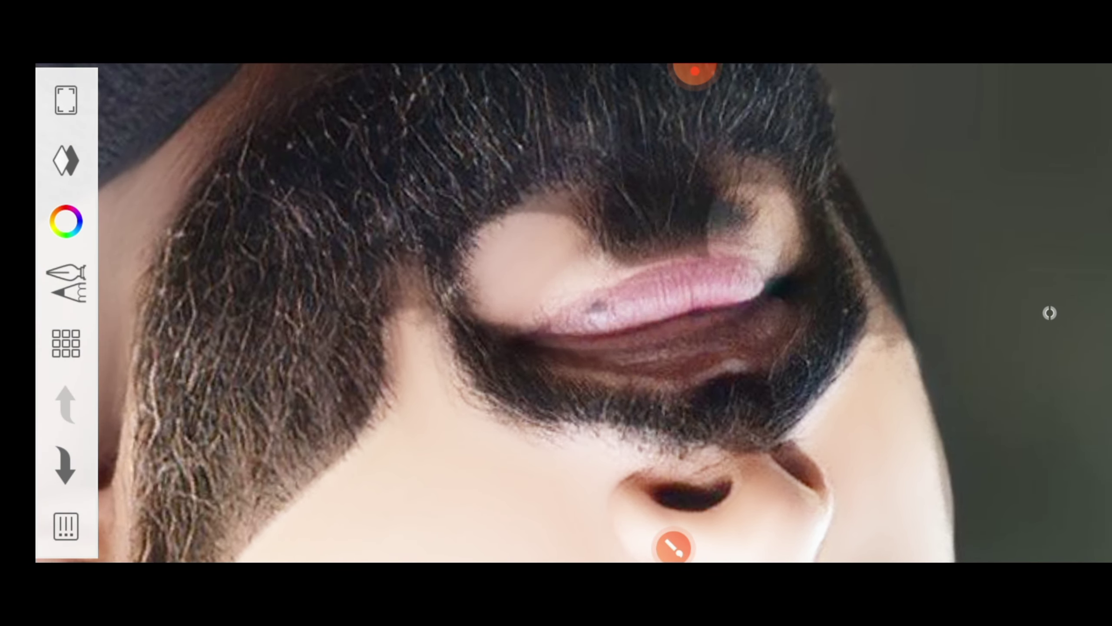
drag(525, 342, 753, 359)
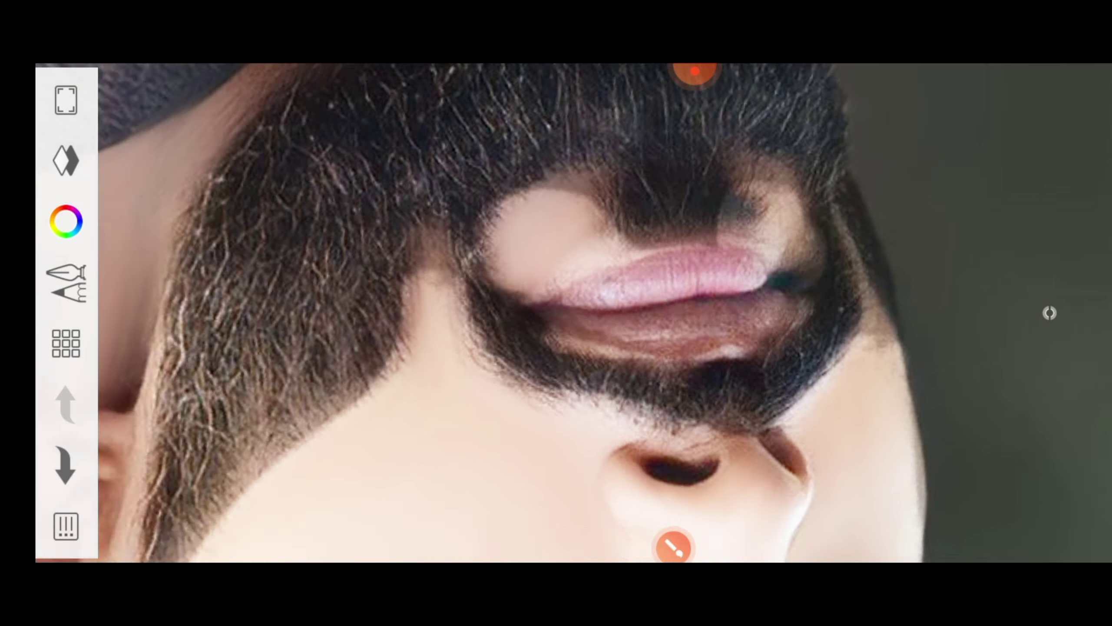
scroll(569, 307, down, 5)
scroll(569, 306, up, 5)
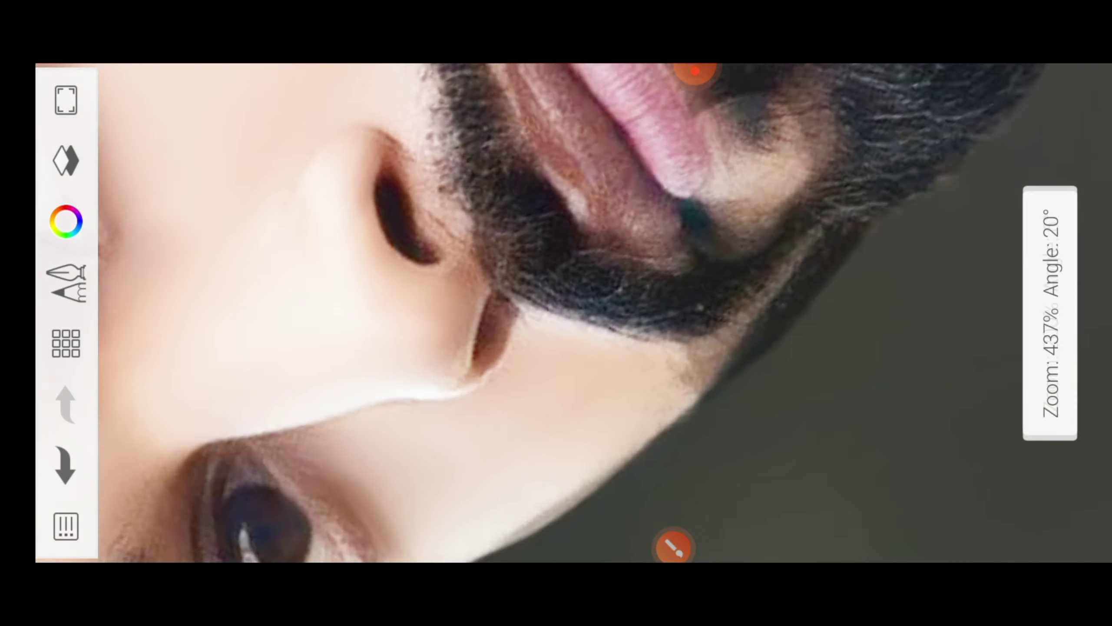
scroll(569, 307, down, 4)
scroll(569, 306, down, 1)
Paint smooth skin-tone strokes down the neck.
scroll(569, 307, up, 4)
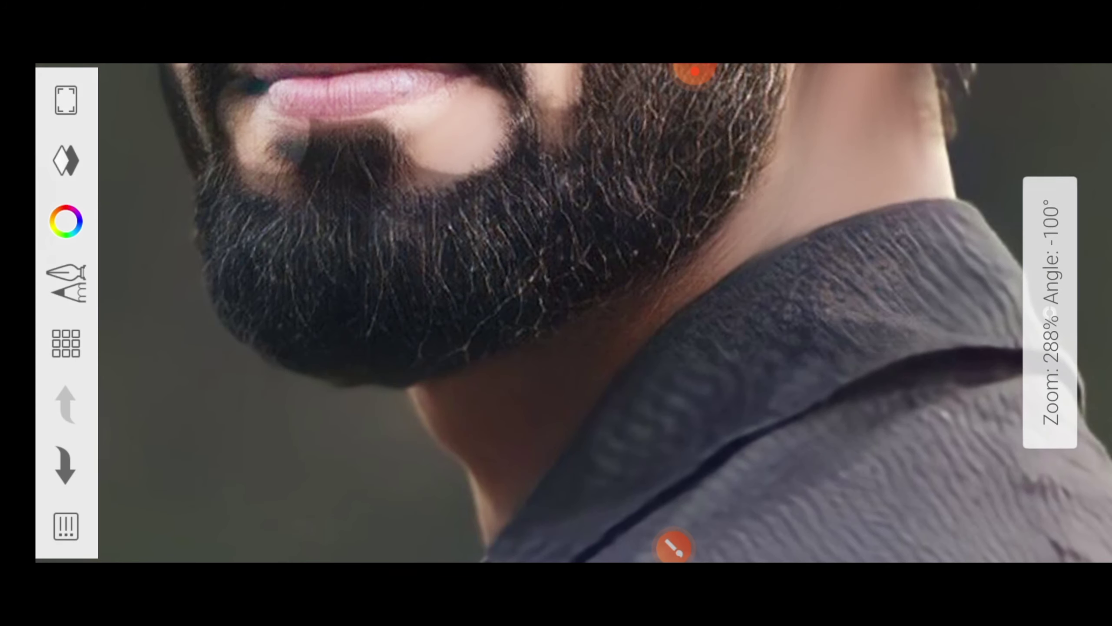
drag(902, 114, 595, 359)
drag(788, 166, 530, 394)
scroll(570, 307, up, 3)
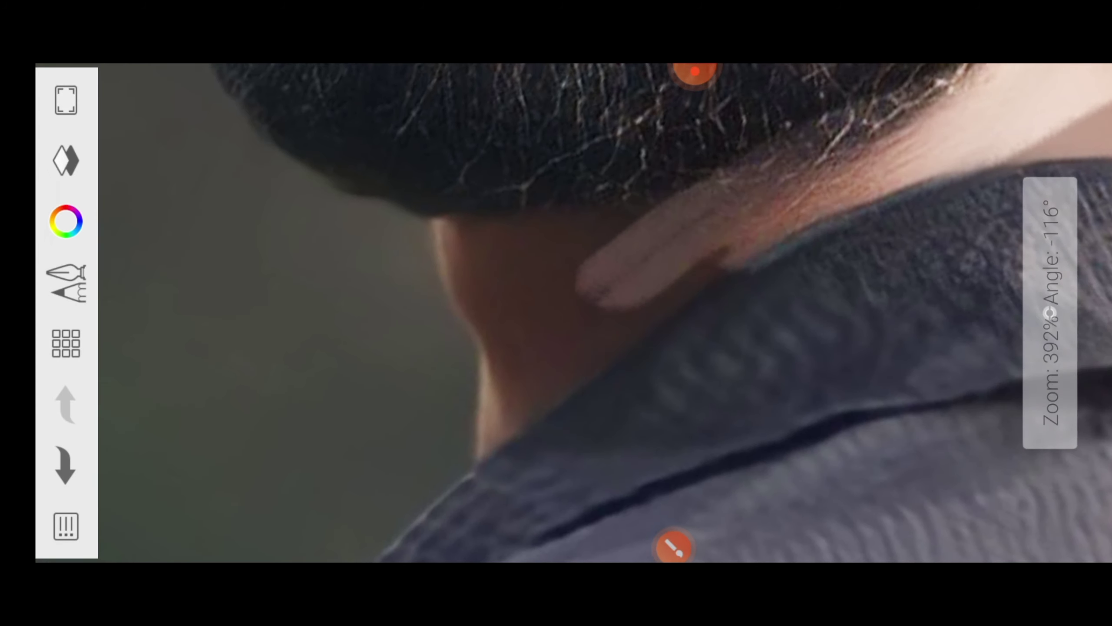
drag(701, 262, 525, 385)
drag(561, 219, 491, 307)
drag(482, 197, 456, 333)
drag(665, 197, 561, 245)
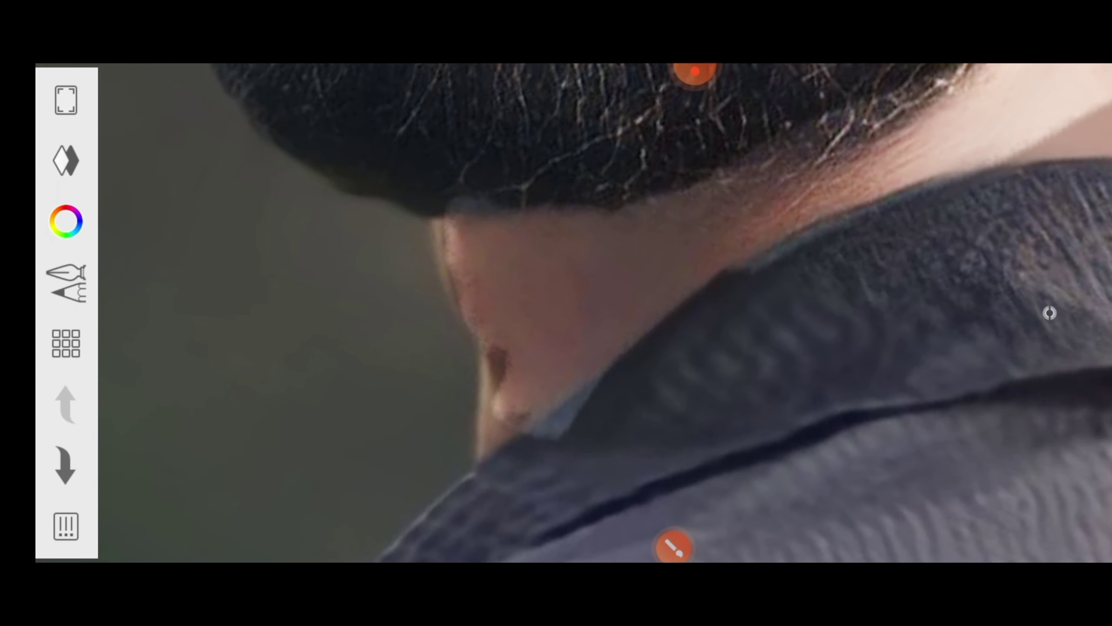
scroll(569, 306, down, 3)
scroll(569, 307, up, 3)
Lighten the back of the neck and below the ear, covering the brown neck patch.
drag(758, 224, 583, 315)
drag(710, 123, 508, 263)
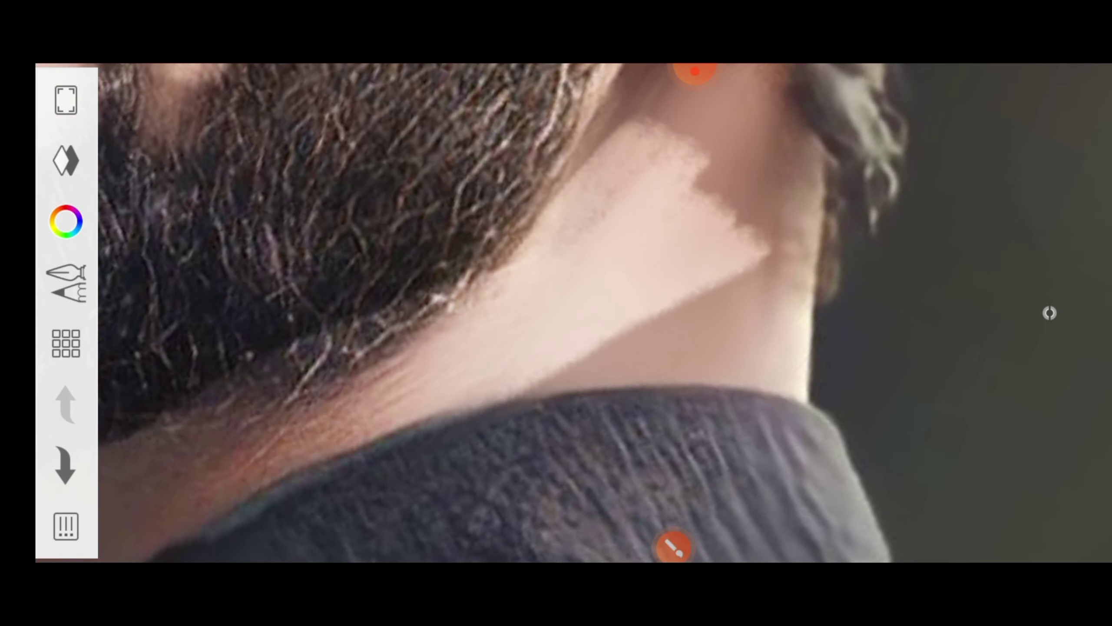
drag(740, 75, 565, 171)
scroll(569, 307, down, 2)
scroll(569, 307, up, 3)
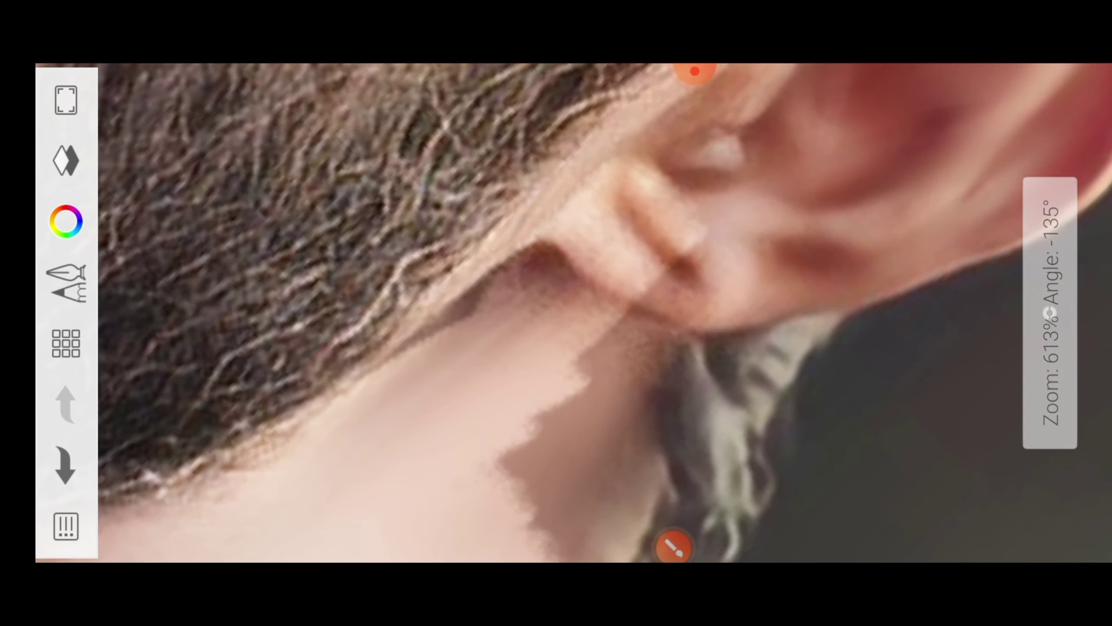
drag(744, 132, 438, 262)
scroll(569, 306, down, 1)
drag(407, 307, 475, 329)
drag(341, 303, 526, 394)
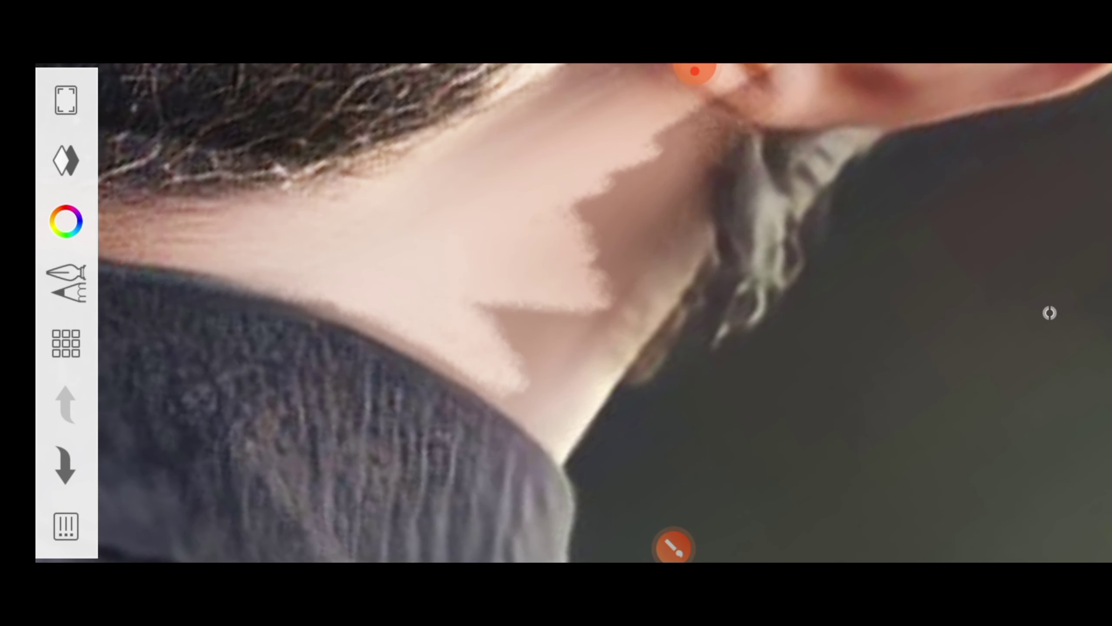
drag(481, 311, 622, 420)
drag(753, 122, 516, 377)
Smooth the ear with light skin-tone strokes.
scroll(569, 307, up, 2)
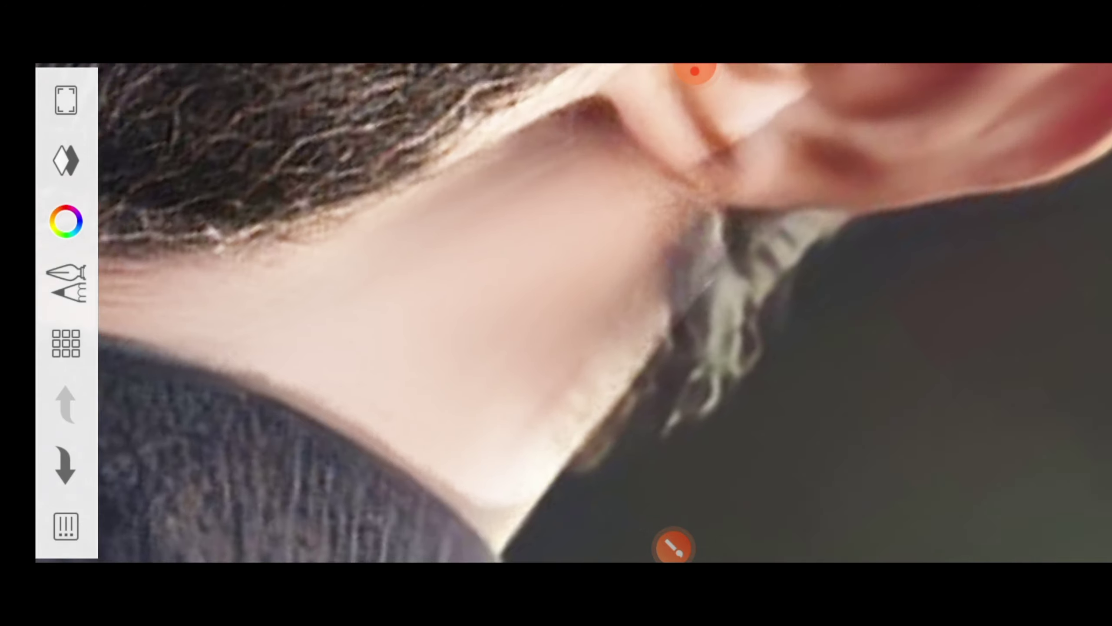
drag(898, 105, 701, 206)
drag(941, 188, 679, 324)
drag(657, 372, 986, 197)
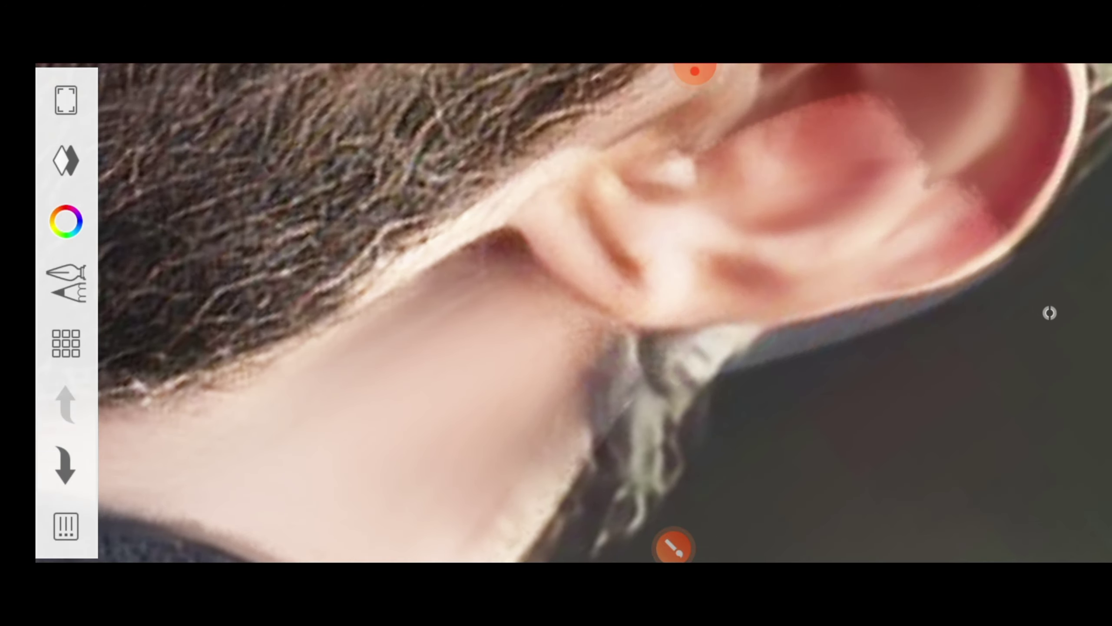
scroll(569, 307, down, 1)
drag(491, 315, 744, 206)
drag(700, 324, 806, 197)
drag(460, 303, 719, 201)
drag(709, 408, 832, 285)
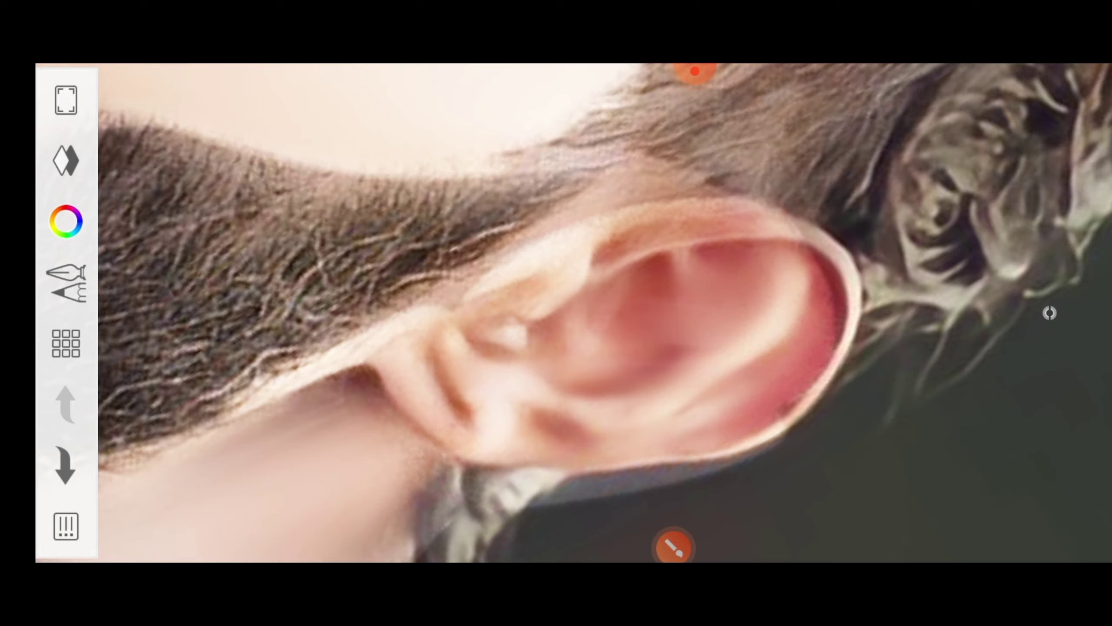
scroll(569, 307, down, 3)
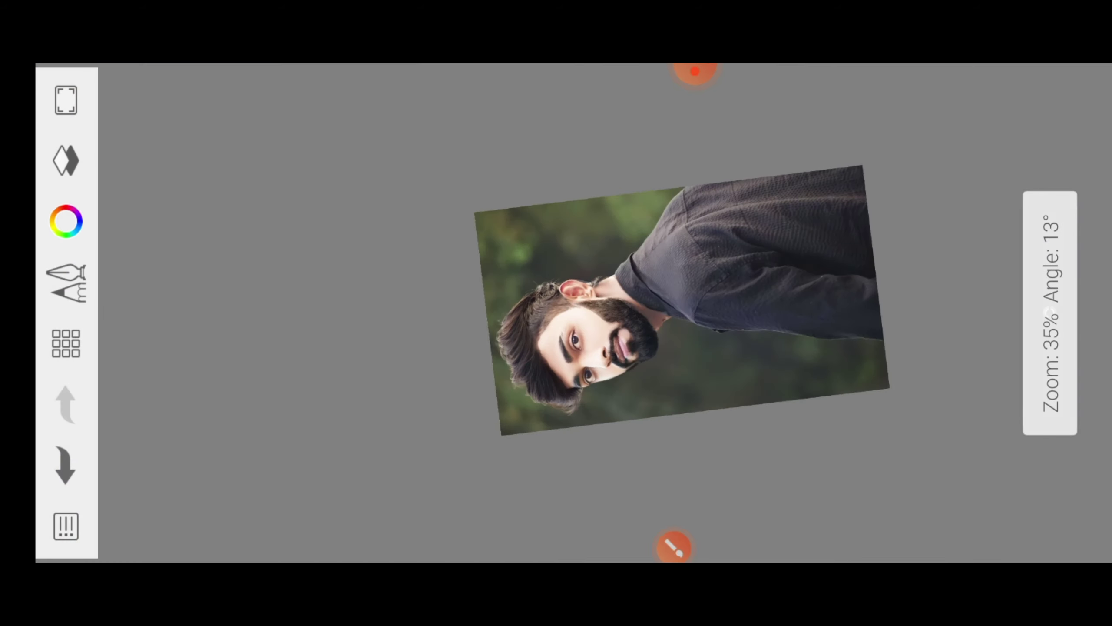
Hide the floating brush controls over the canvas.
scroll(569, 307, up, 3)
scroll(569, 306, up, 3)
scroll(569, 307, down, 4)
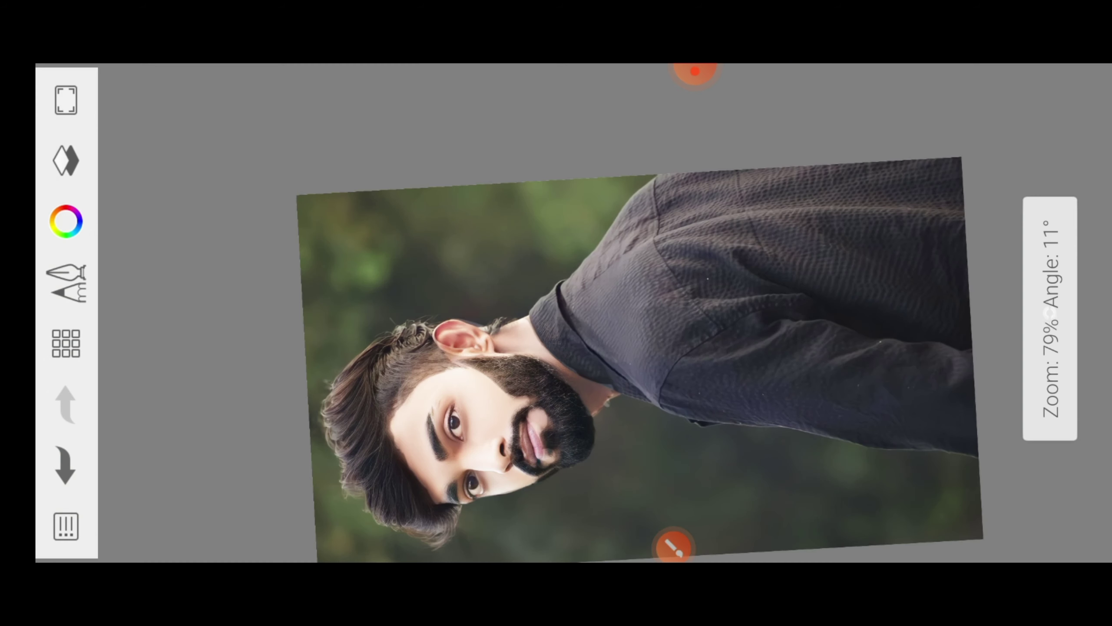
scroll(569, 307, down, 2)
scroll(569, 306, up, 2)
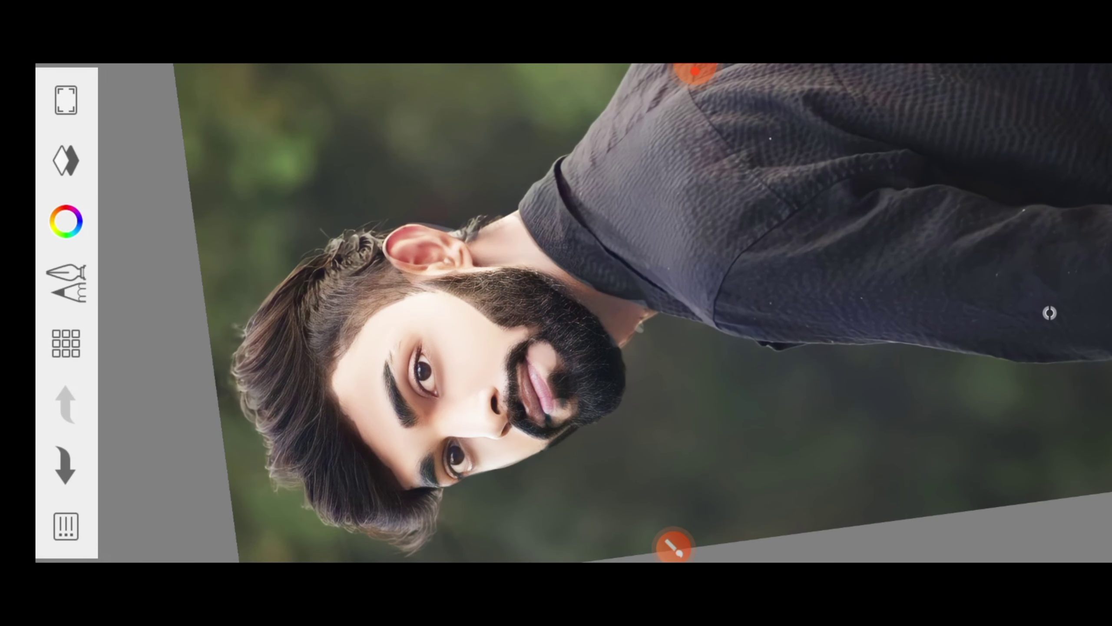
click(696, 70)
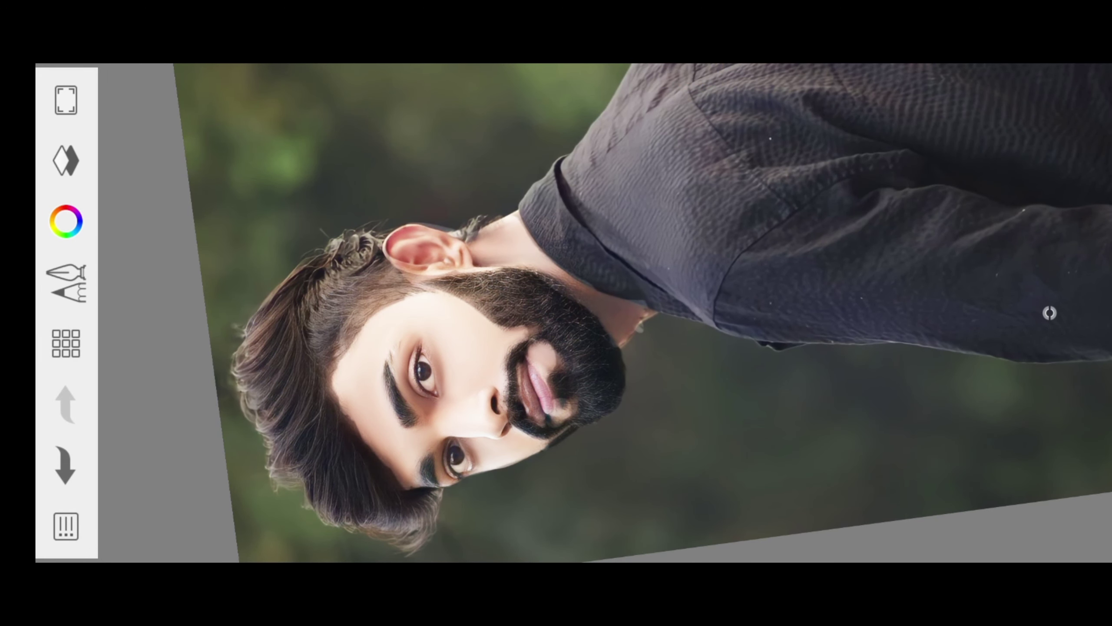
Reduce the Soft Light layer's opacity to about 71%.
click(66, 161)
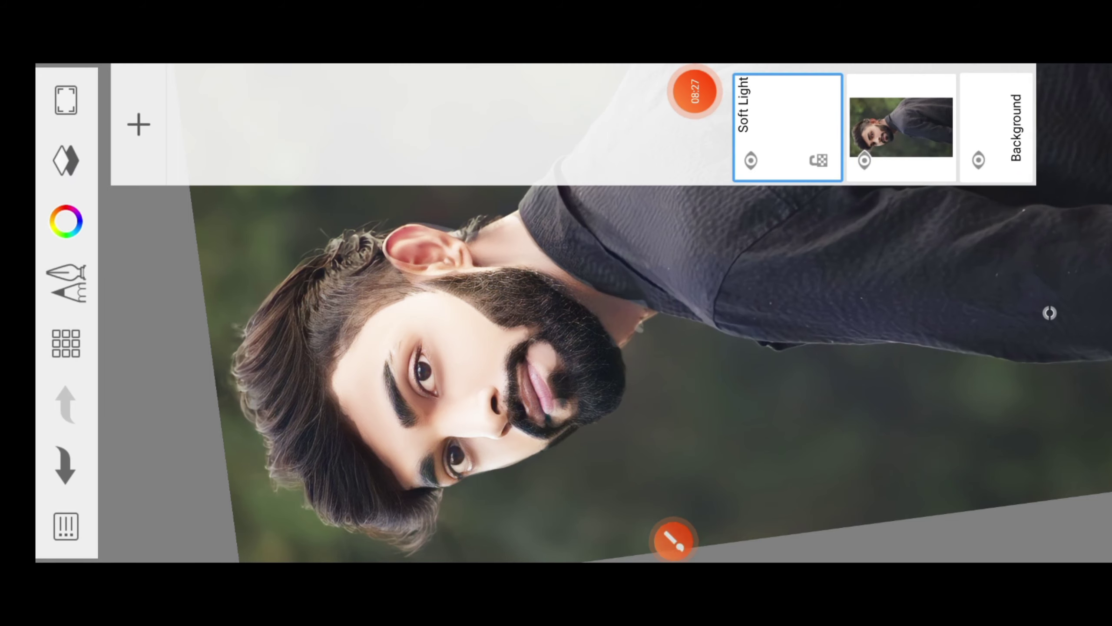
click(787, 127)
mouse_move(489, 149)
mouse_down()
mouse_move(487, 477)
mouse_move(487, 241)
mouse_up()
click(1050, 313)
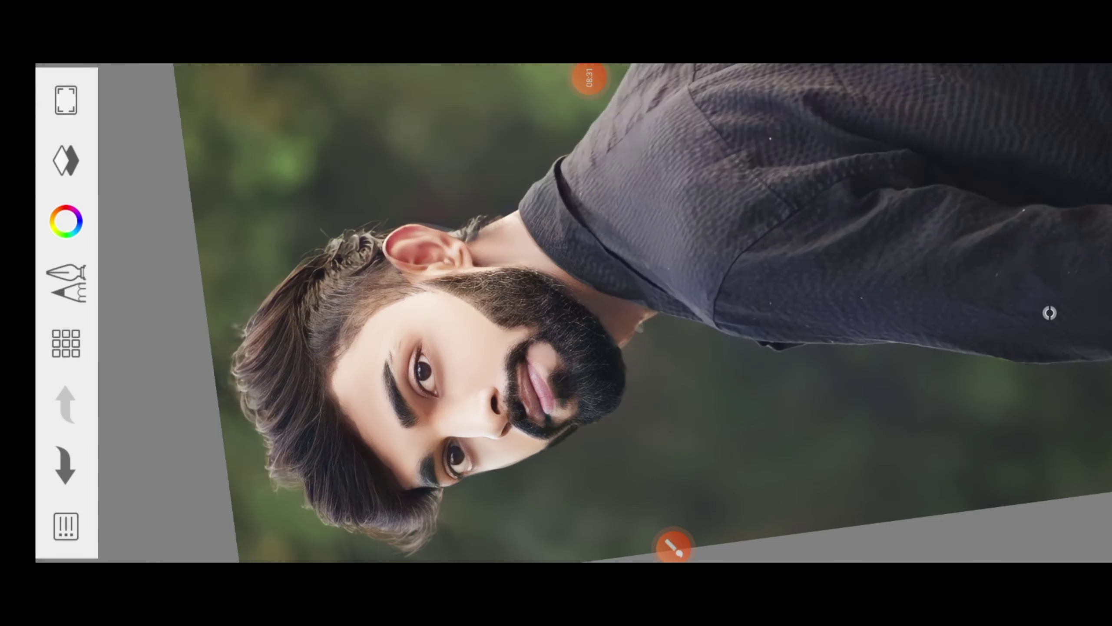
scroll(570, 307, down, 3)
scroll(570, 306, up, 3)
click(1049, 313)
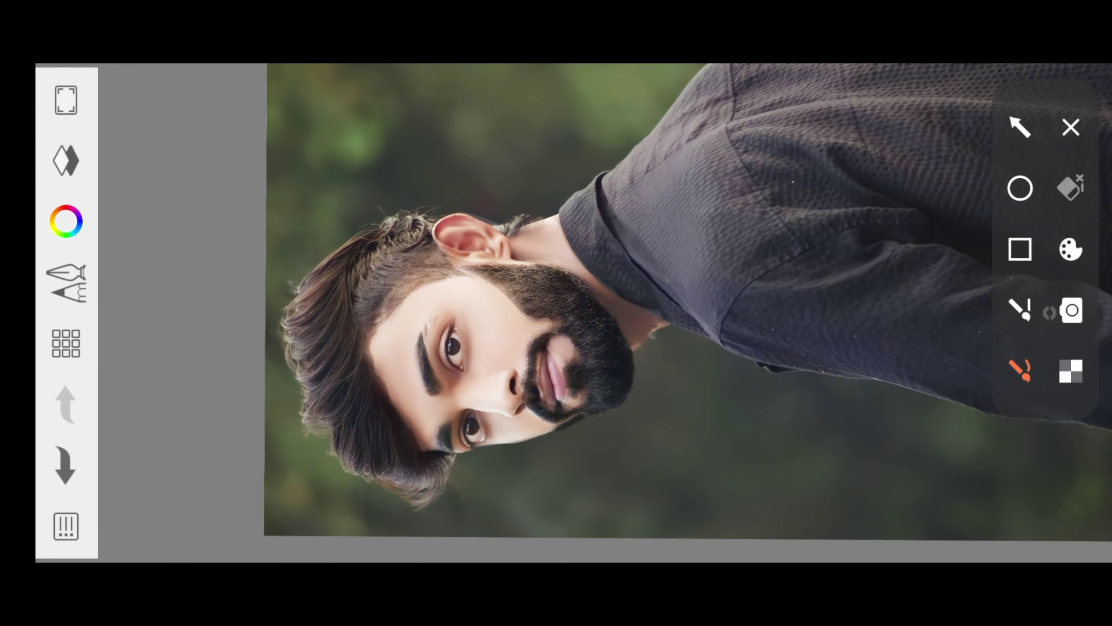
click(1049, 313)
click(65, 160)
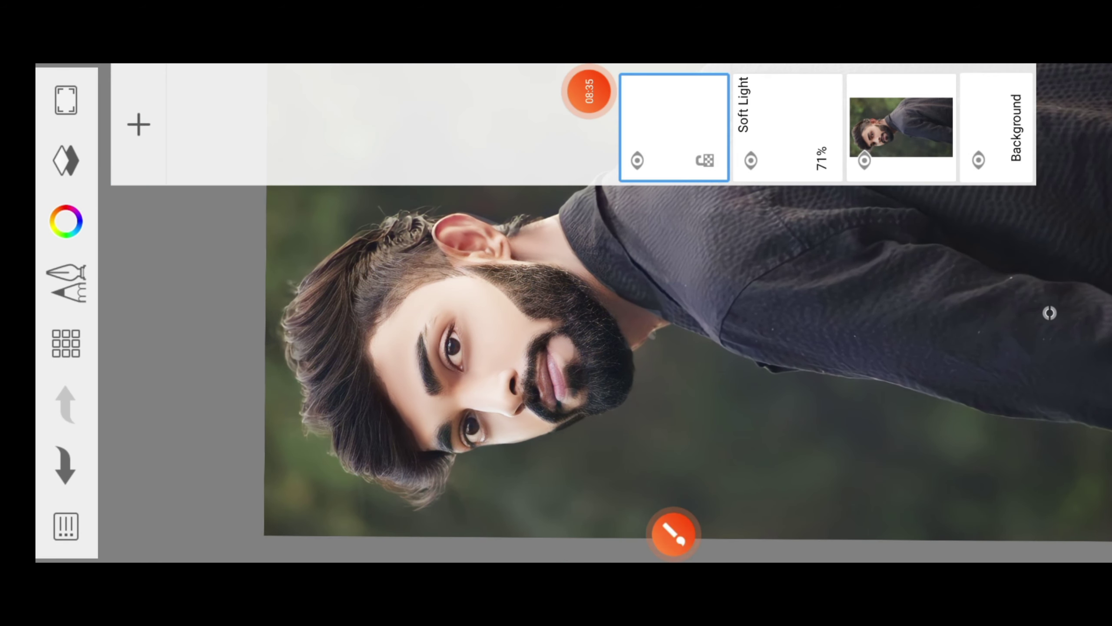
Set the new blank layer's blend mode to Hard Light and check the Tattoo Inker brush (size 25.1).
click(675, 127)
click(568, 219)
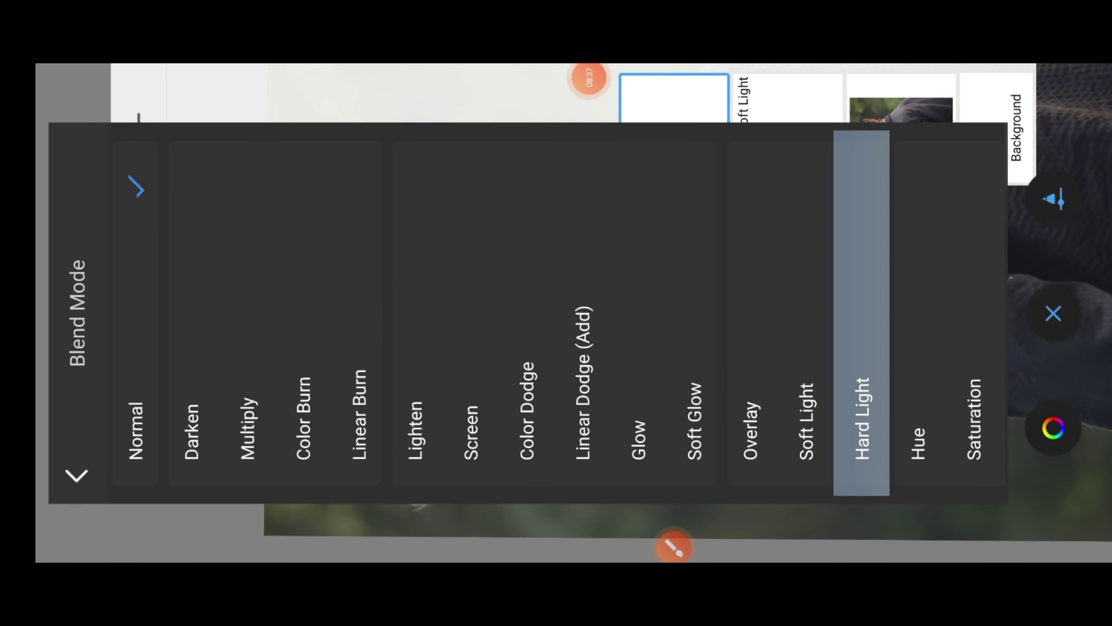
click(808, 421)
click(77, 475)
click(1053, 198)
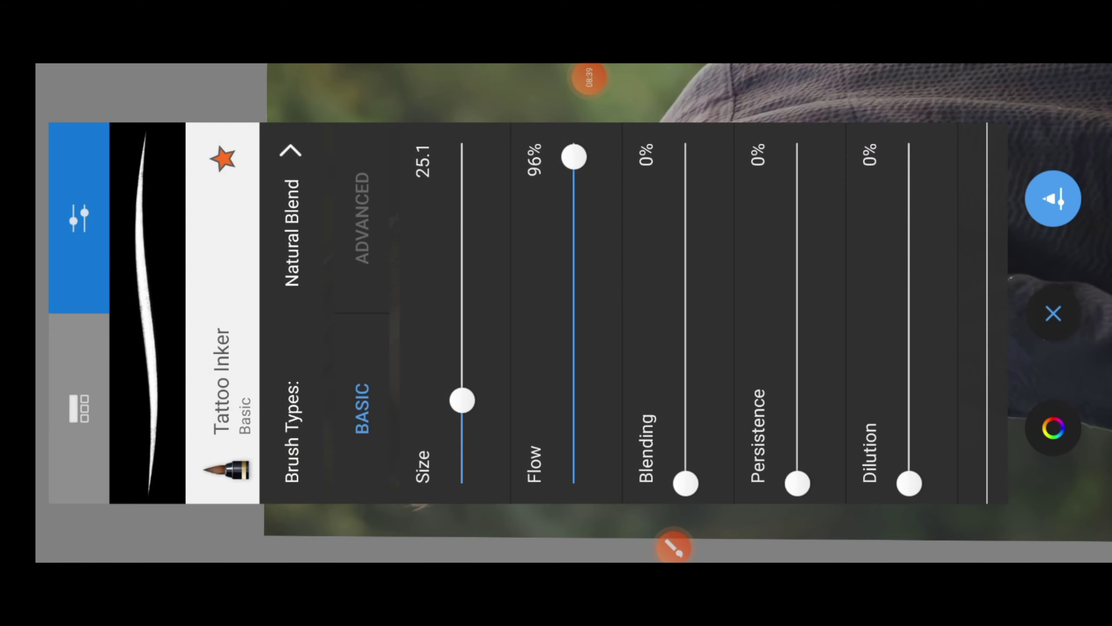
click(1054, 313)
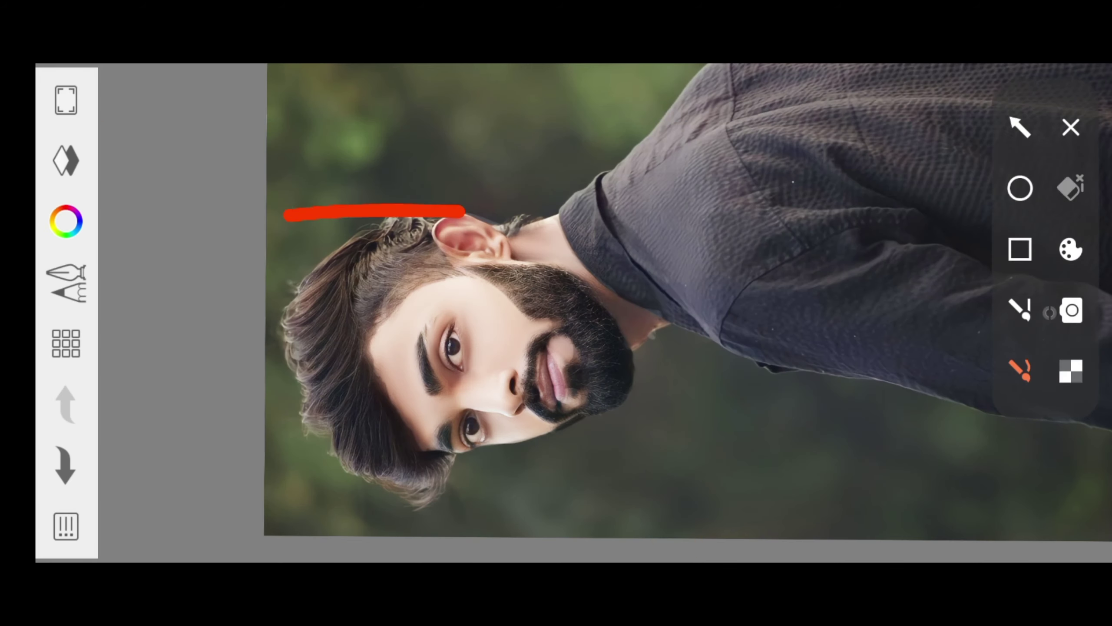
Choose a saturated pink-red paint colour, FF0052, for the lips.
click(65, 221)
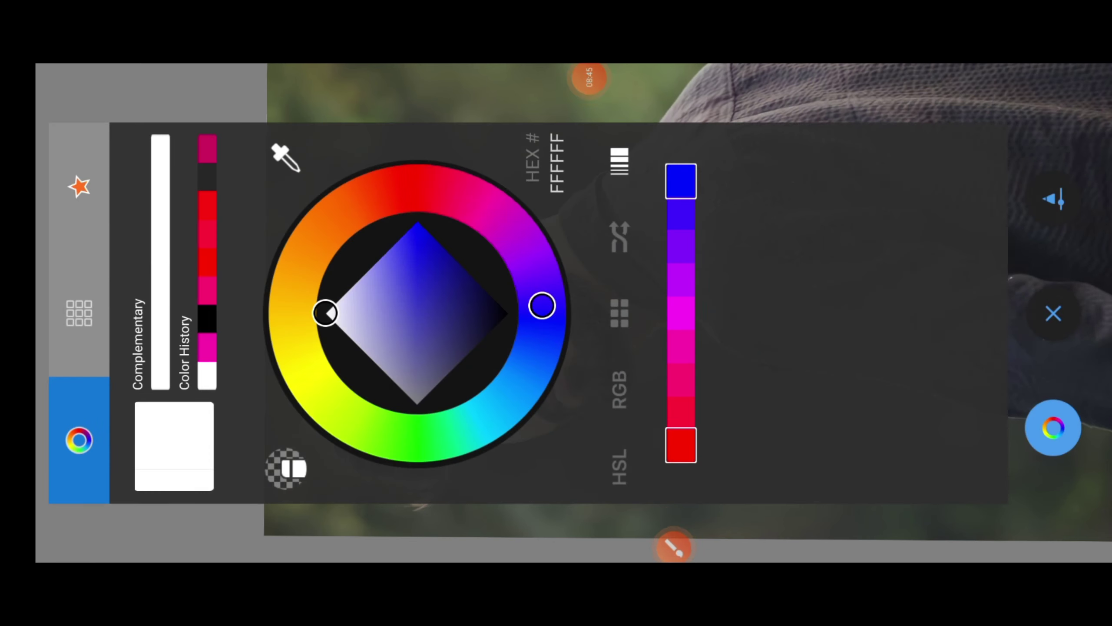
click(417, 222)
mouse_move(542, 306)
mouse_down()
mouse_move(519, 239)
mouse_move(451, 193)
mouse_up()
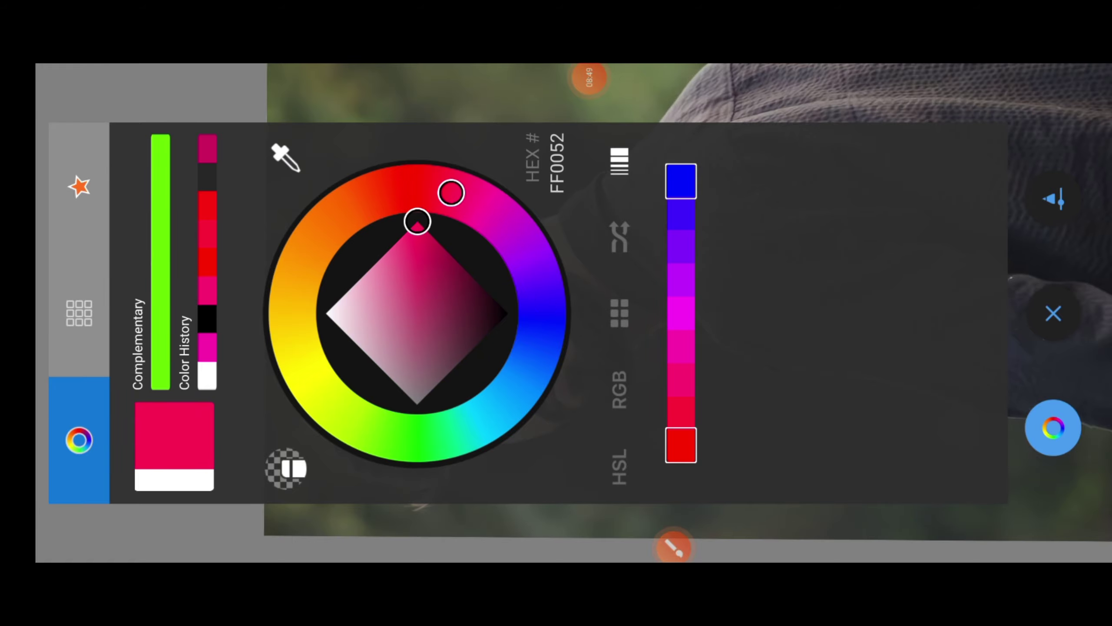
click(1053, 313)
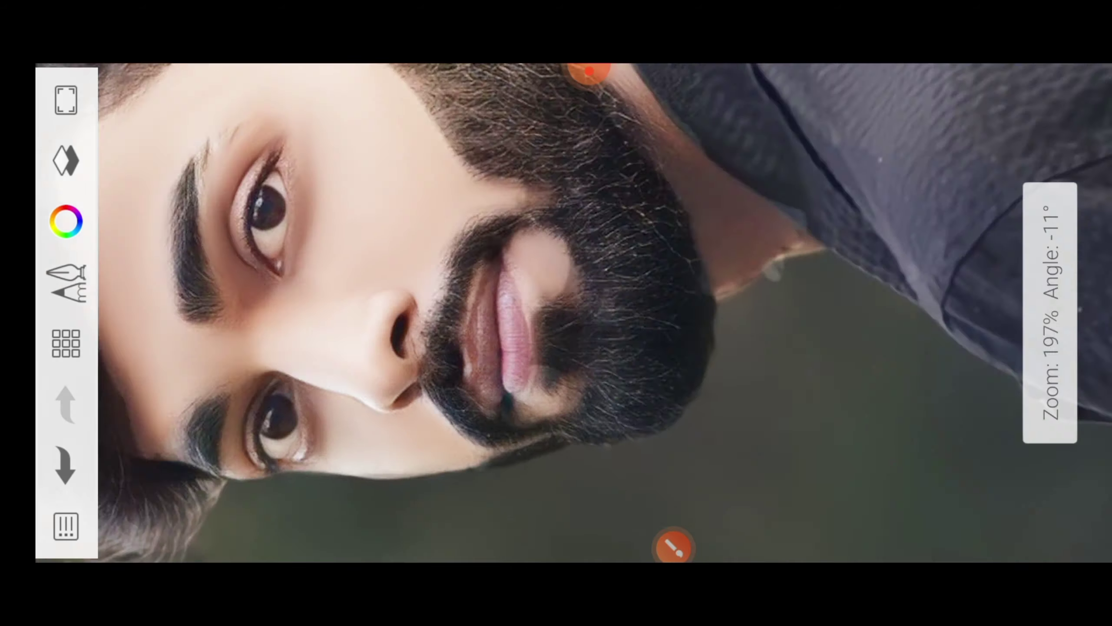
Zoom in on the mouth and check the Tattoo Inker brush settings.
scroll(569, 313, up, 5)
scroll(570, 312, up, 5)
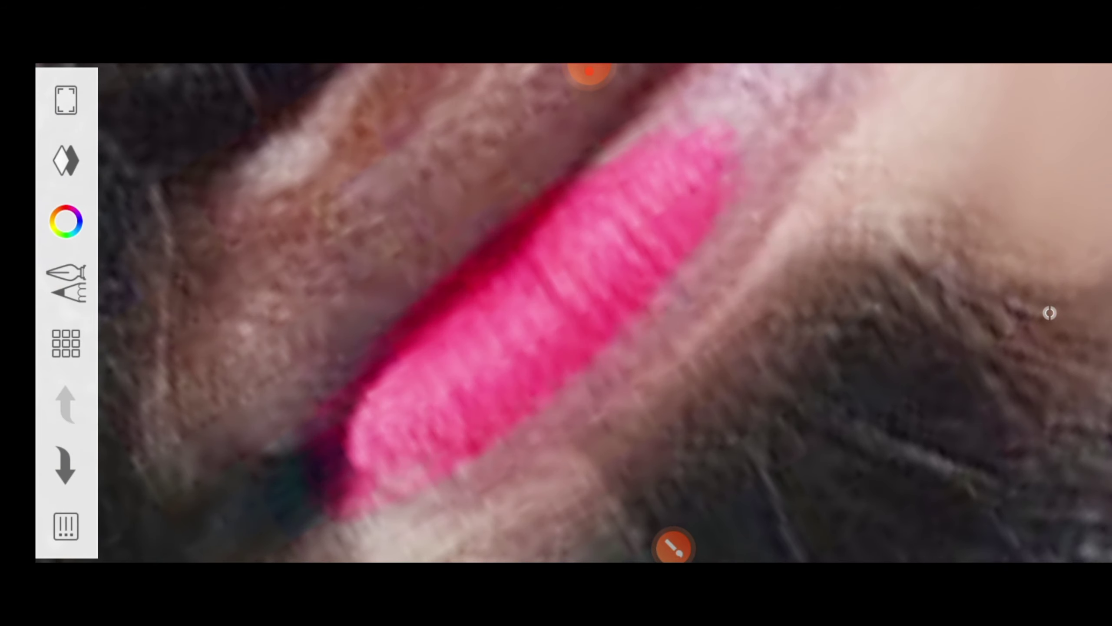
scroll(569, 313, down, 5)
scroll(570, 312, down, 5)
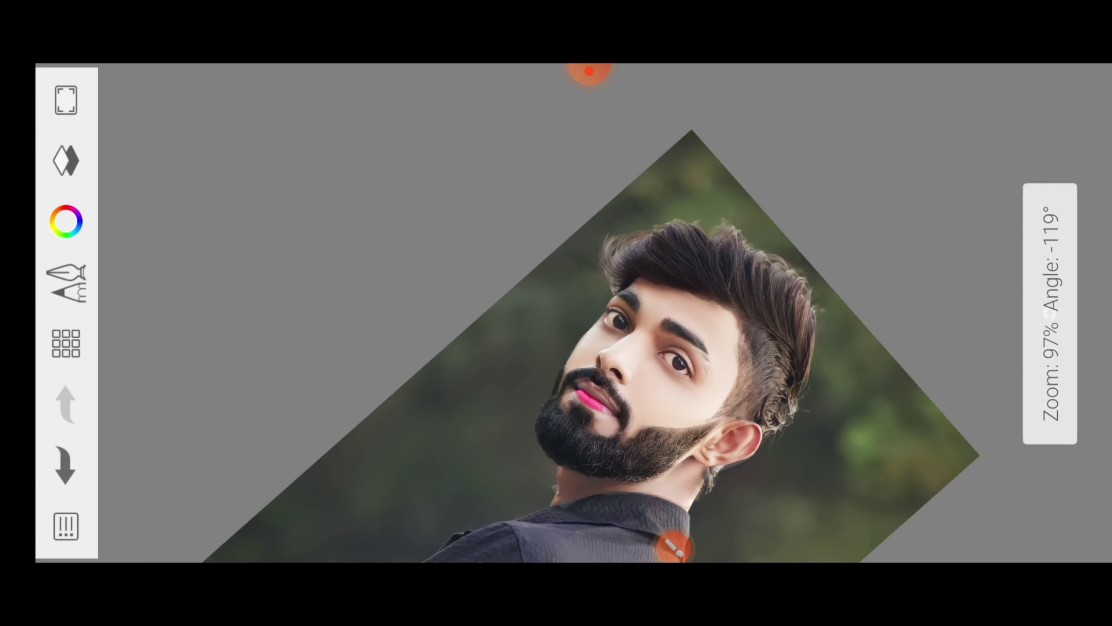
scroll(570, 312, up, 3)
scroll(569, 313, up, 5)
click(673, 545)
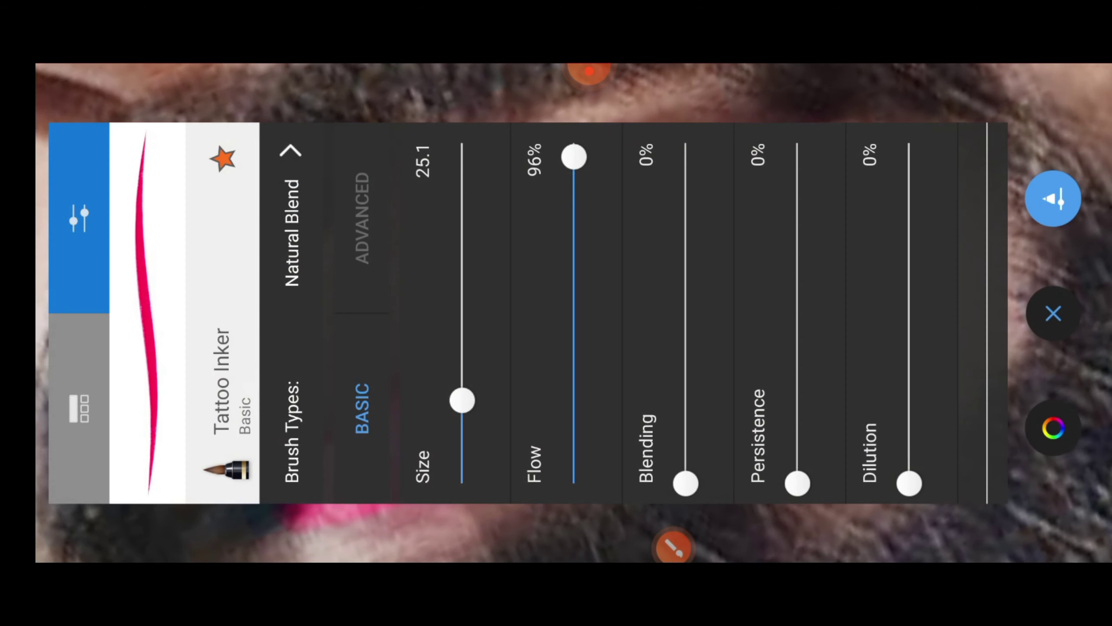
click(1054, 313)
Paint pink-red strokes across the lips, filling the upper lip and its edges.
scroll(570, 313, up, 2)
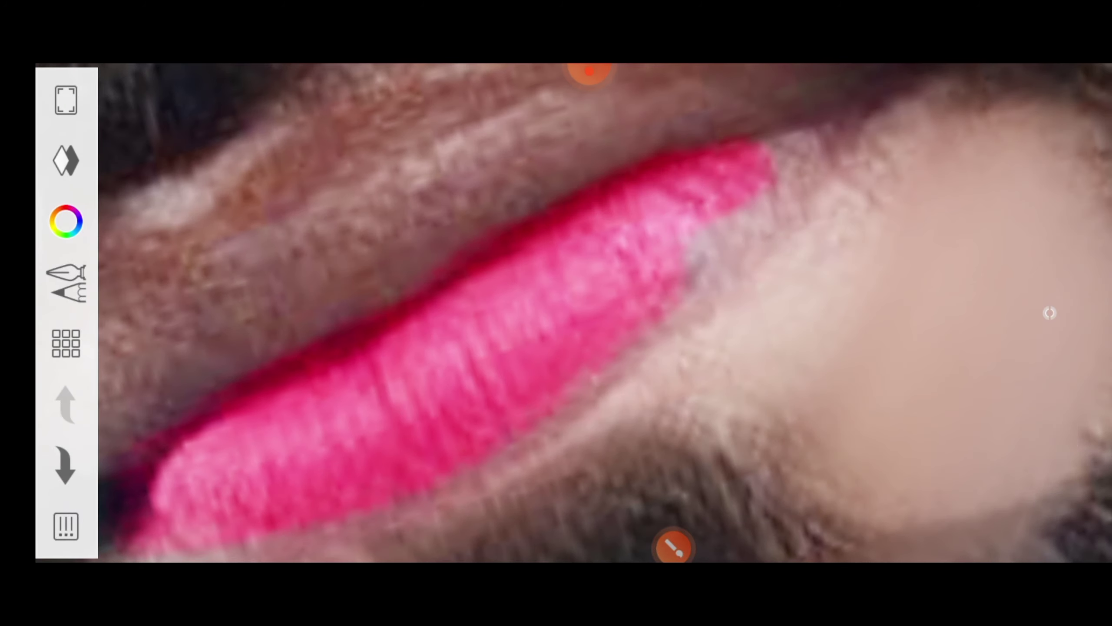
scroll(569, 312, down, 3)
scroll(570, 313, up, 4)
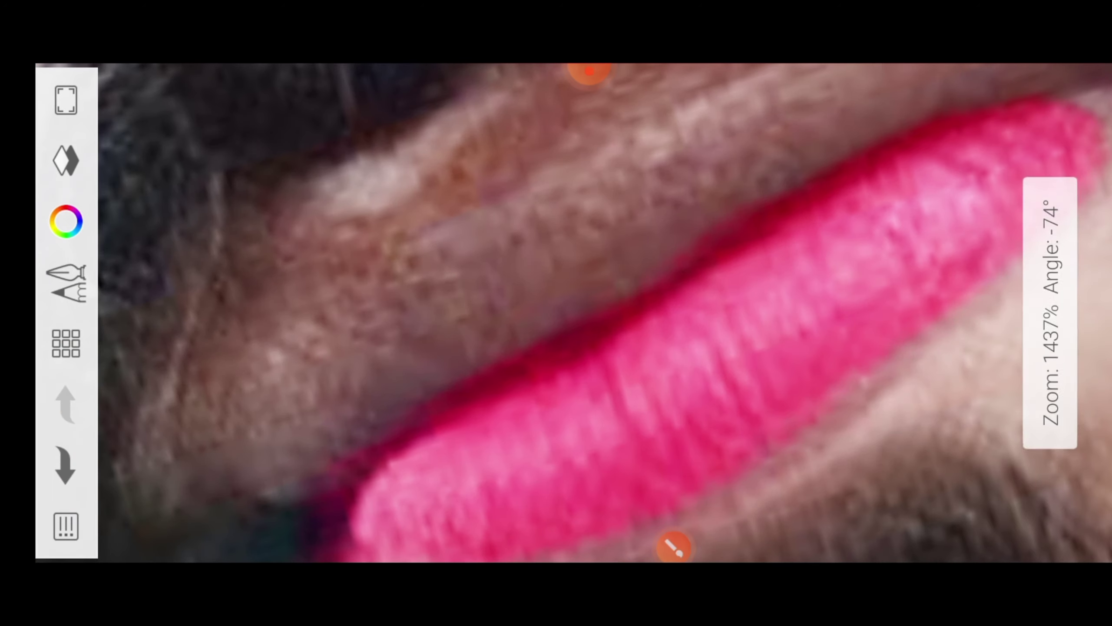
drag(740, 154, 297, 394)
drag(758, 101, 259, 385)
drag(389, 416, 245, 456)
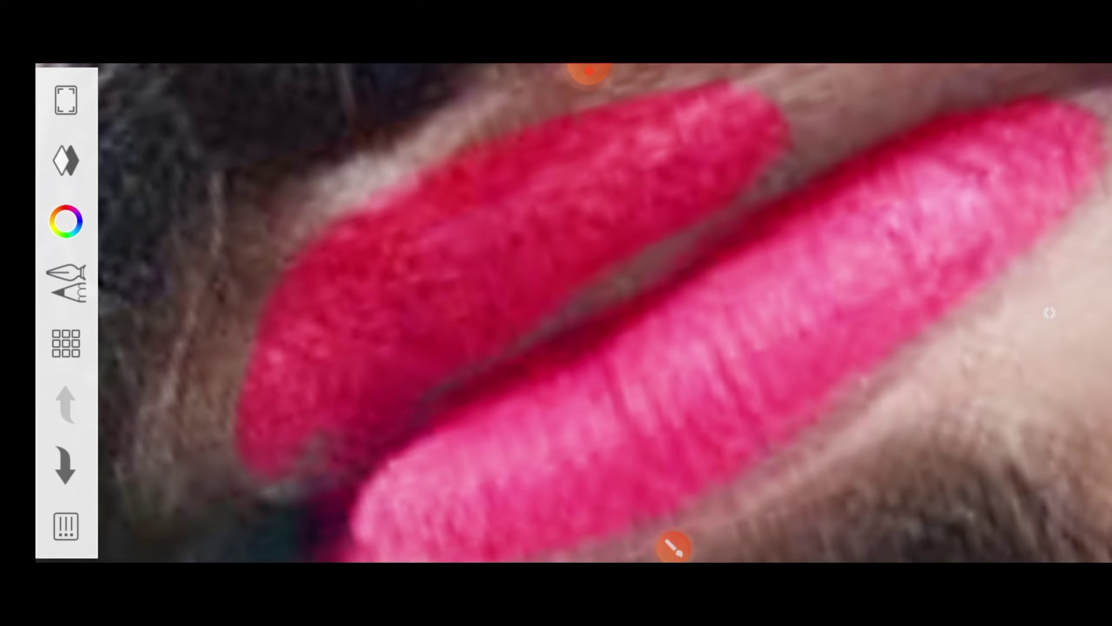
scroll(570, 312, up, 1)
drag(779, 87, 416, 193)
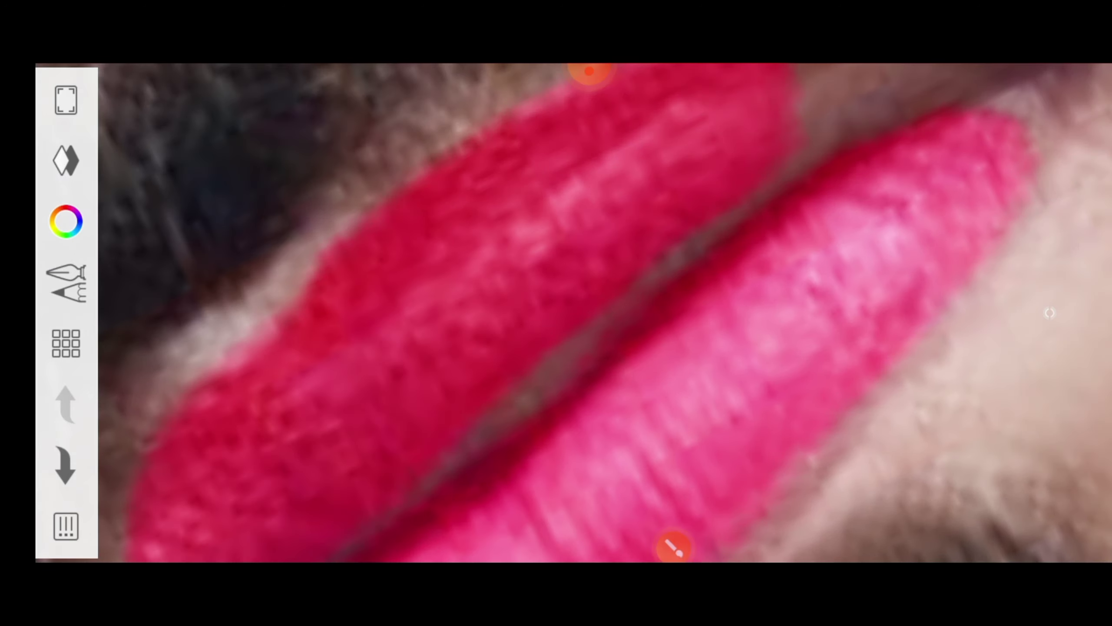
scroll(569, 313, down, 1)
drag(744, 96, 592, 228)
scroll(569, 313, down, 5)
Lower the lip layer's opacity to 46 in the Layers panel.
scroll(570, 313, down, 5)
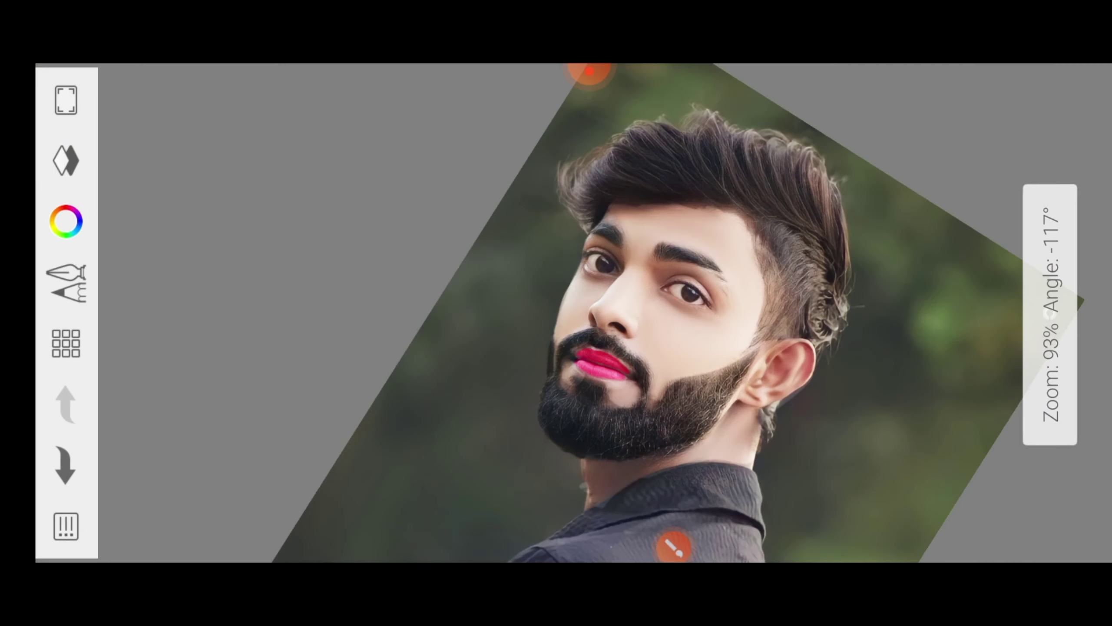
scroll(569, 313, down, 3)
click(66, 160)
click(675, 127)
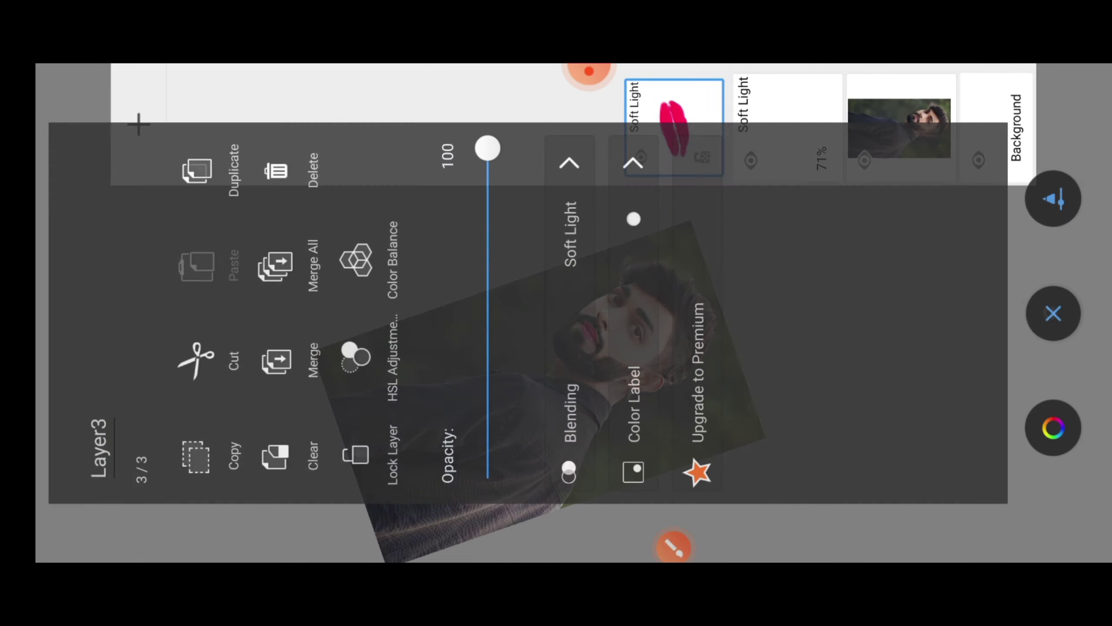
drag(487, 149, 486, 326)
click(1053, 316)
Set the lip layer to Soft Light blending and reset the canvas view.
click(589, 72)
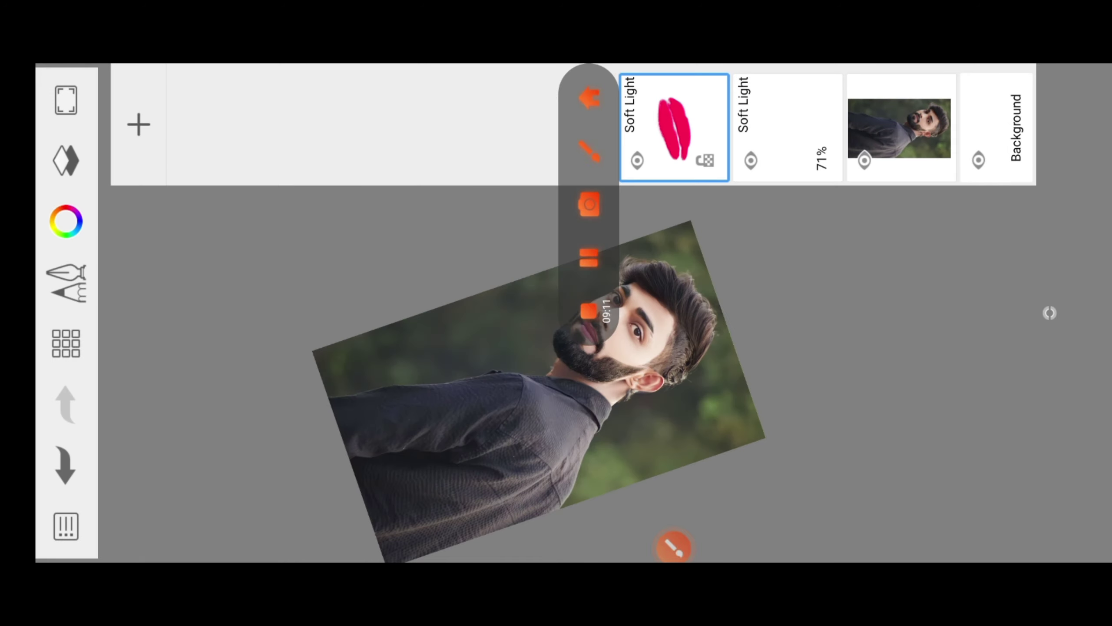
scroll(556, 313, up, 3)
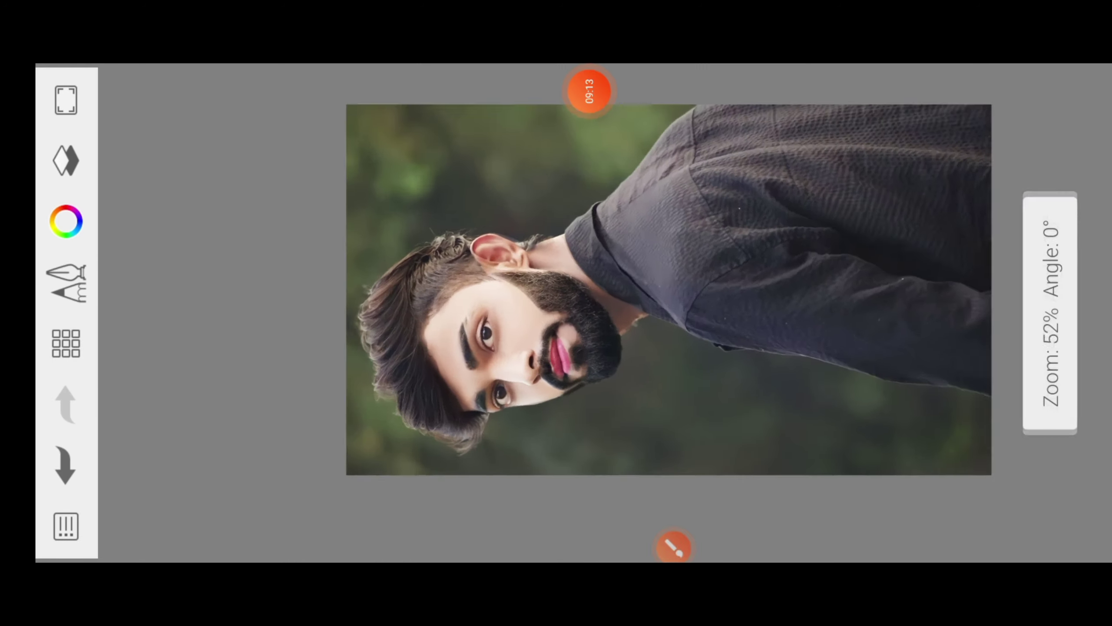
scroll(556, 313, up, 3)
scroll(670, 313, up, 2)
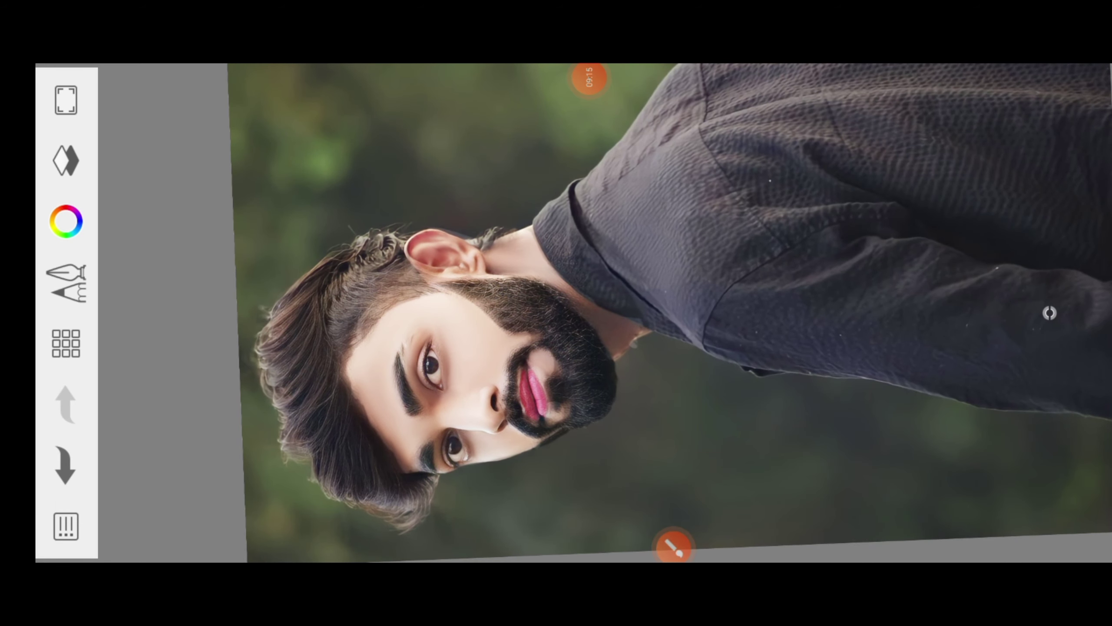
click(589, 77)
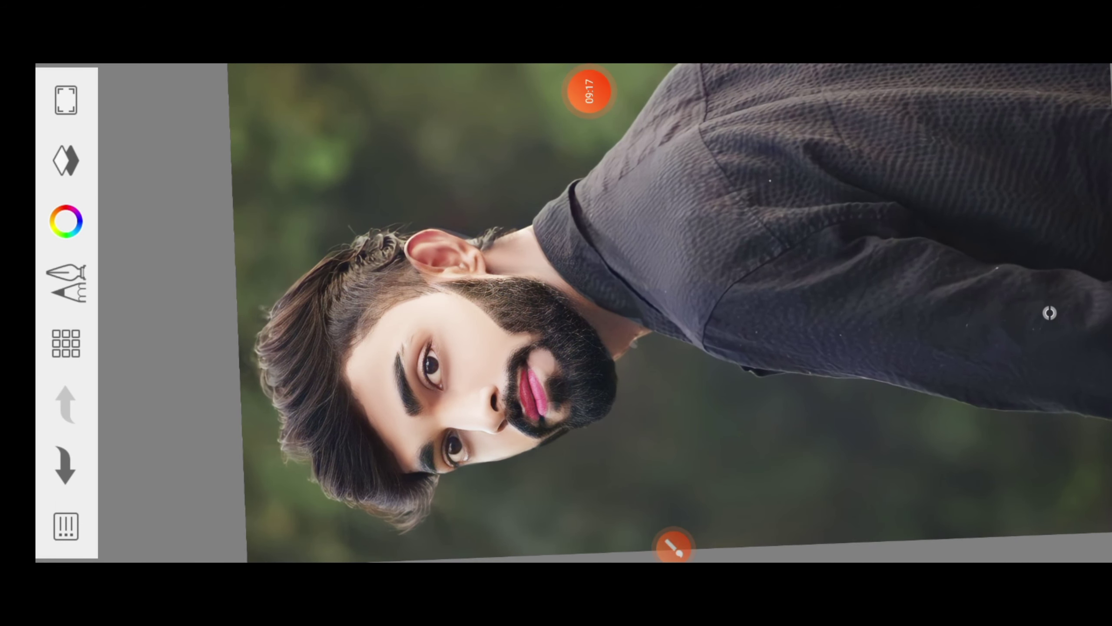
click(1050, 313)
drag(343, 373, 467, 264)
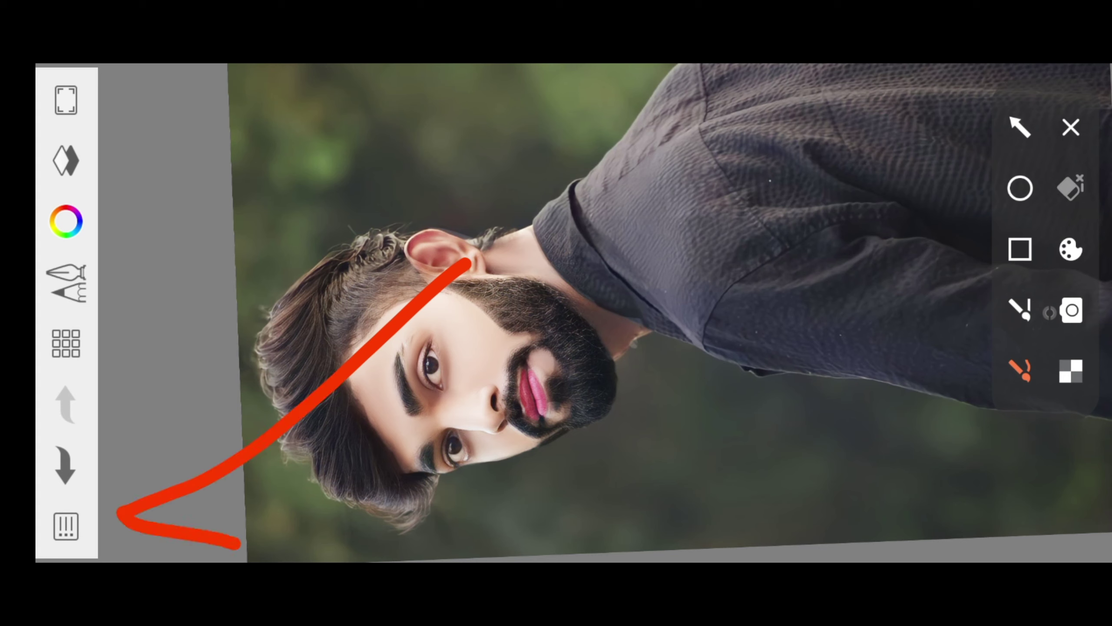
Share the portrait through Share > Others to Lightroom's Edit in Lr.
click(1071, 127)
click(65, 526)
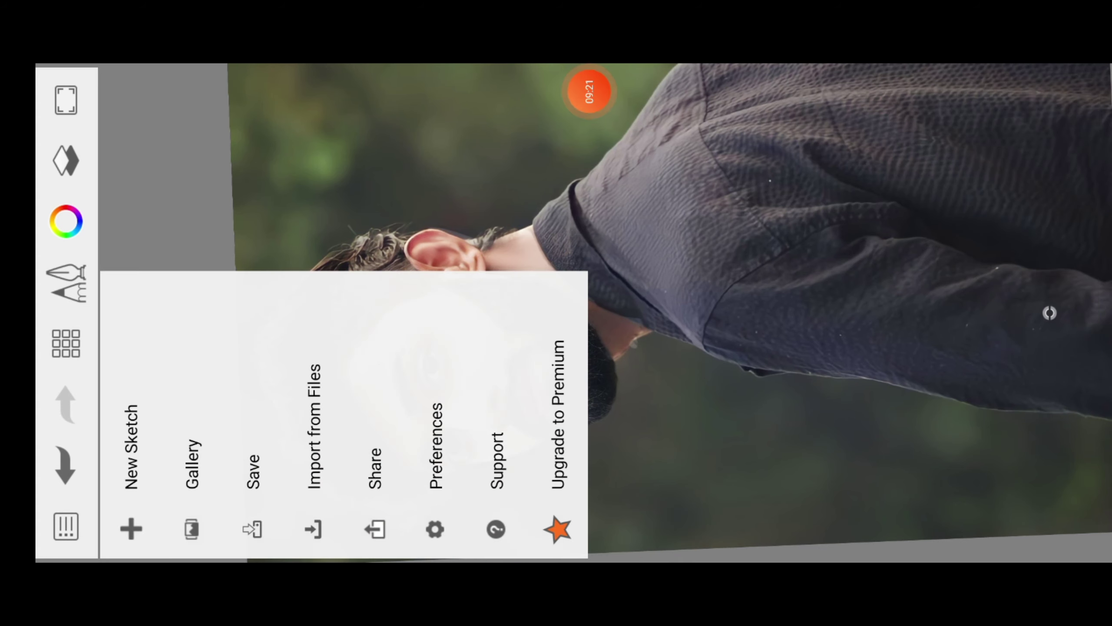
click(1050, 313)
drag(346, 414, 366, 377)
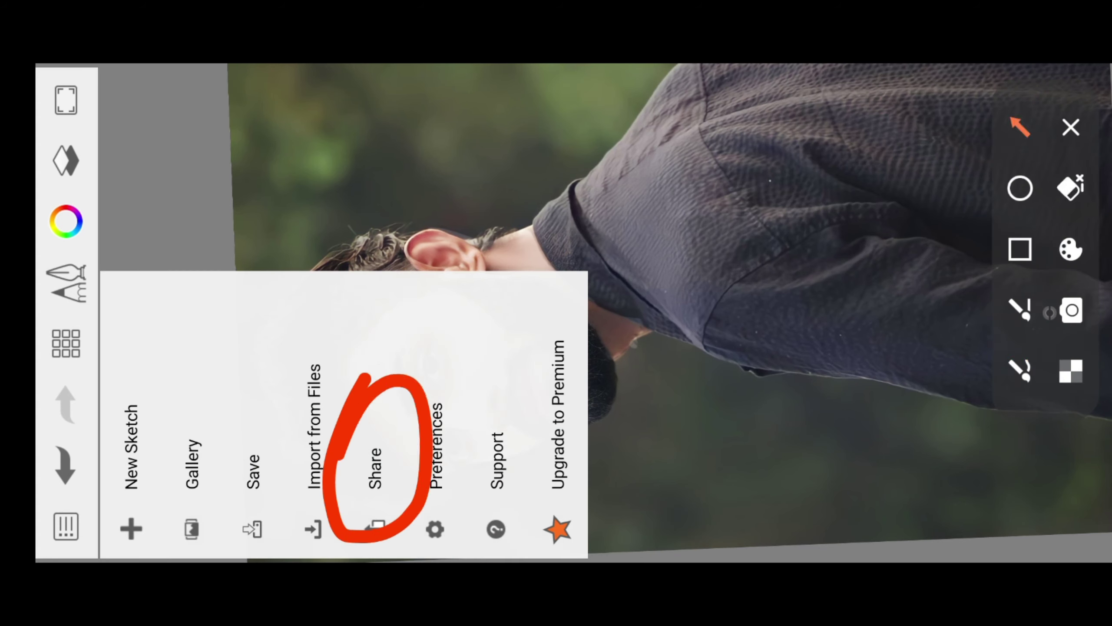
click(1070, 127)
click(375, 468)
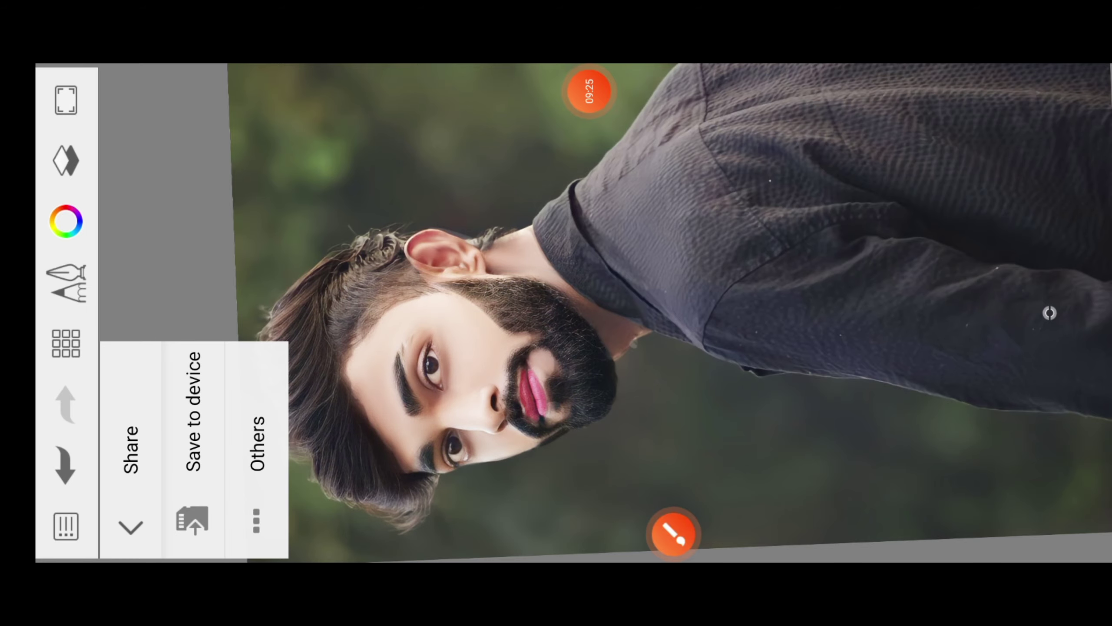
click(192, 438)
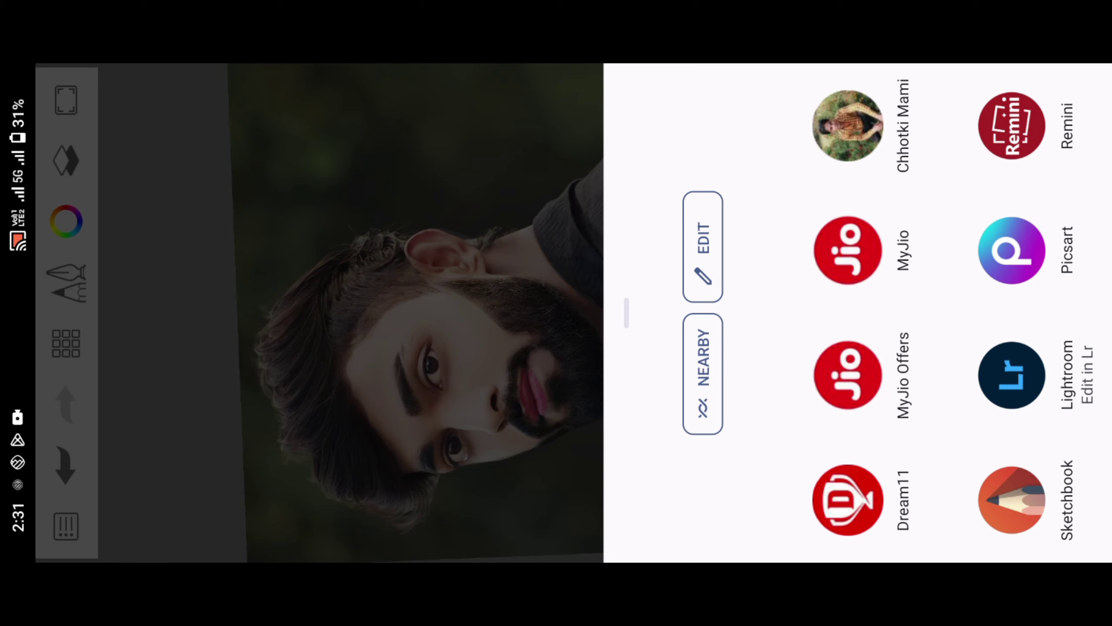
click(1012, 375)
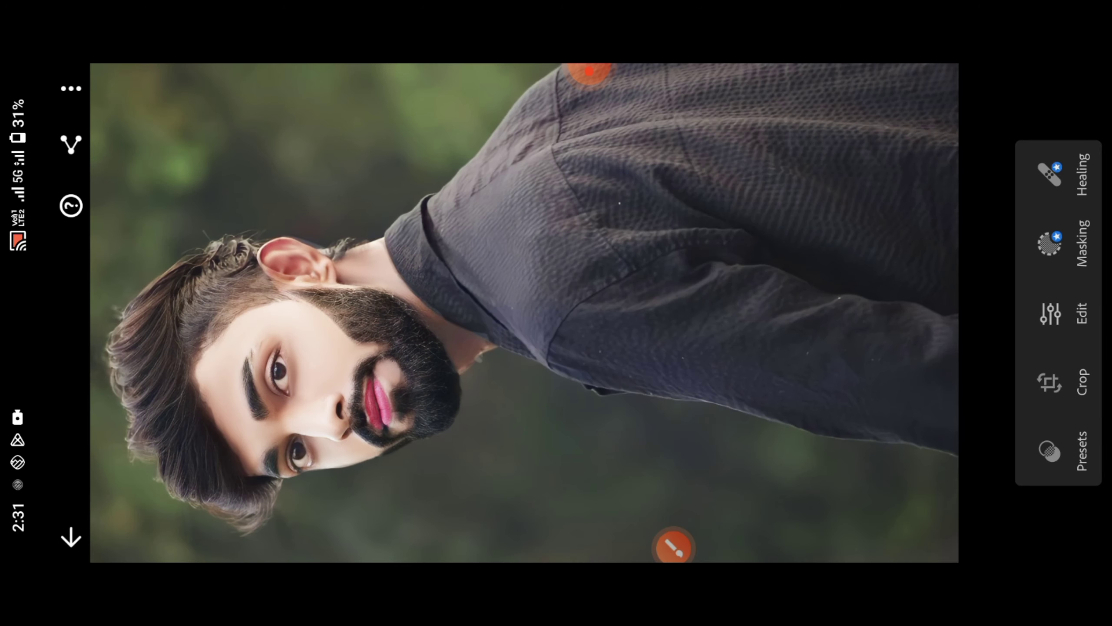
In the Color panel, raise saturation to +43 and vibrance to +37.
click(674, 545)
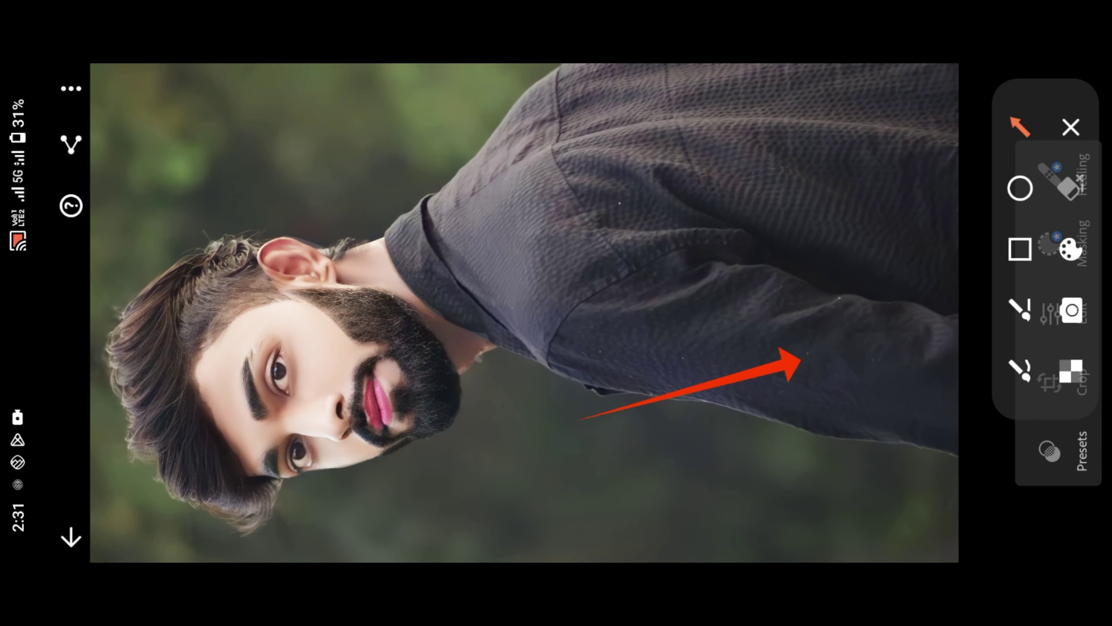
click(1071, 127)
click(1051, 311)
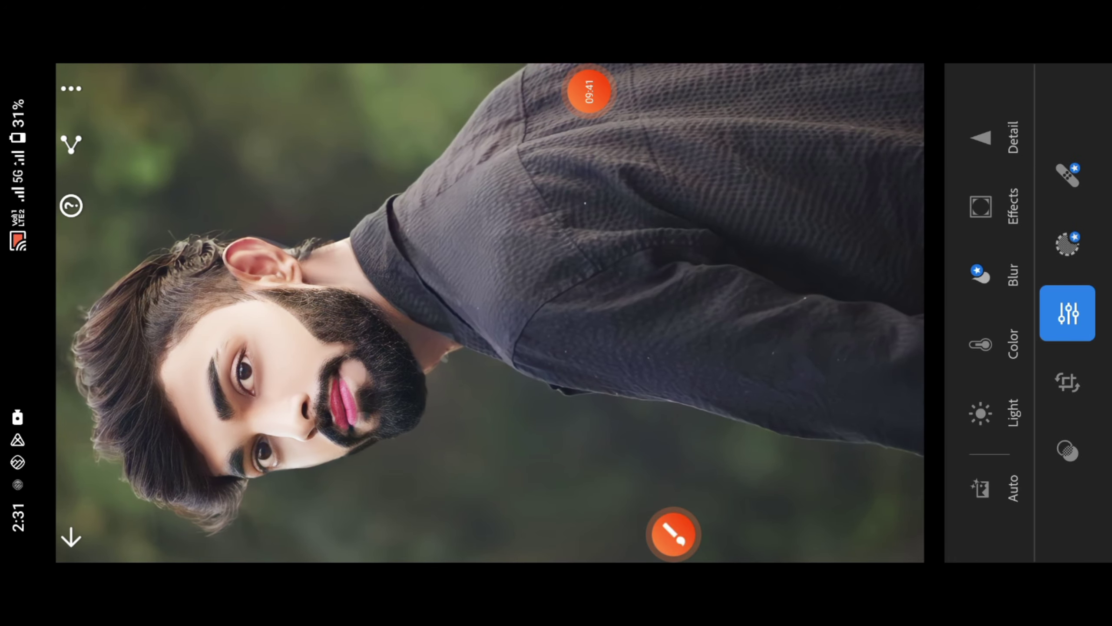
click(674, 534)
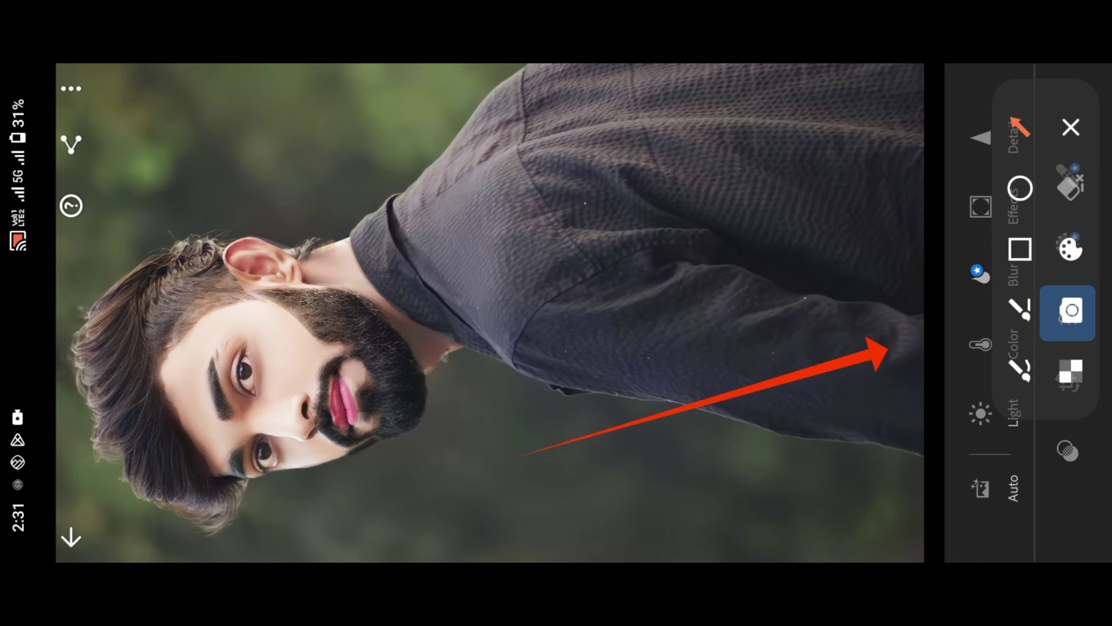
click(1070, 127)
click(981, 344)
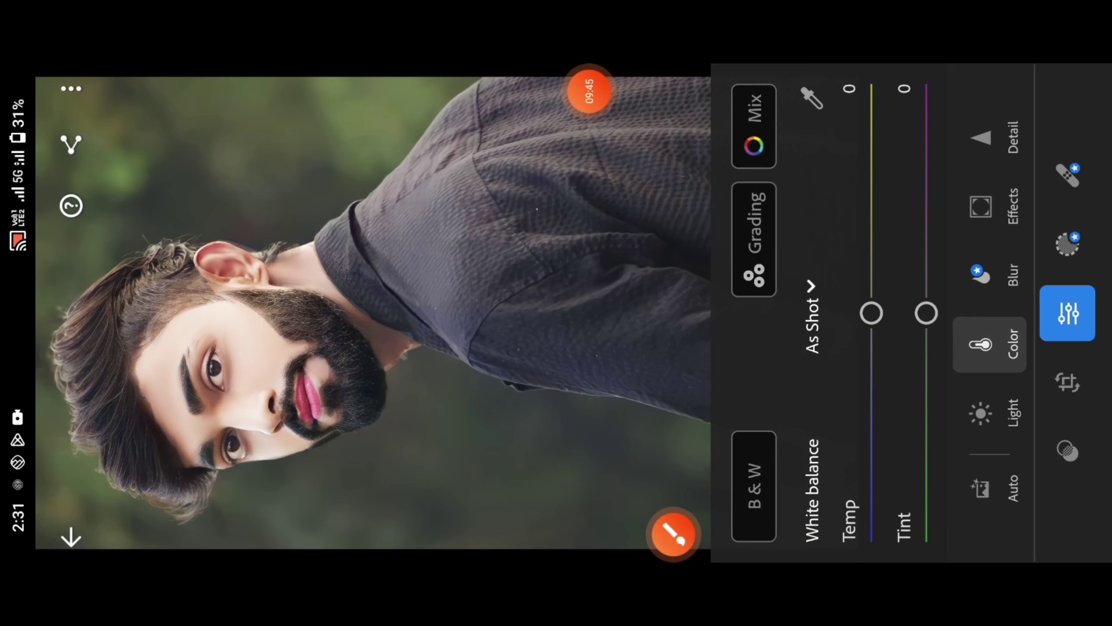
scroll(827, 313, down, 3)
drag(896, 313, 897, 245)
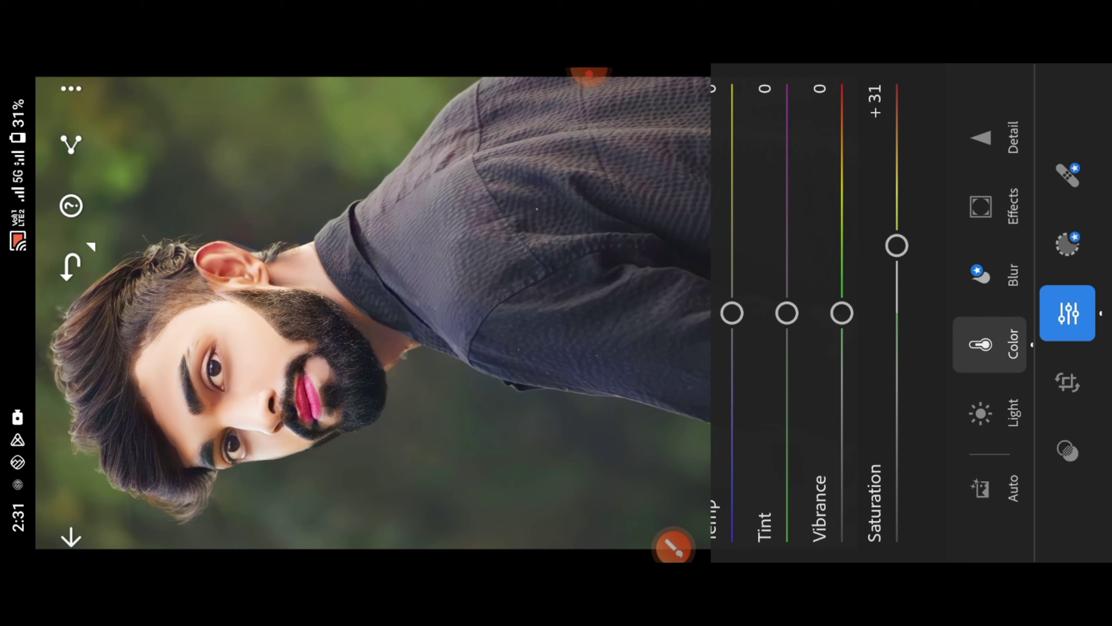
drag(897, 245, 897, 219)
drag(841, 313, 842, 230)
scroll(832, 306, up, 5)
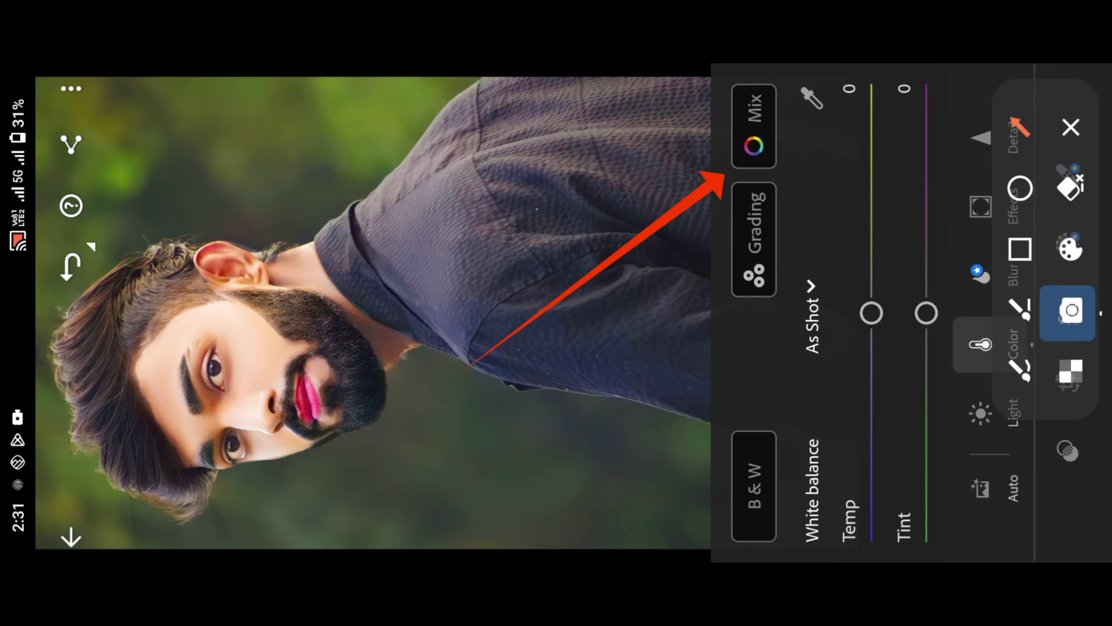
In Color Mix, set the yellows to hue +100 and saturation −49.
click(1071, 127)
click(754, 127)
click(589, 91)
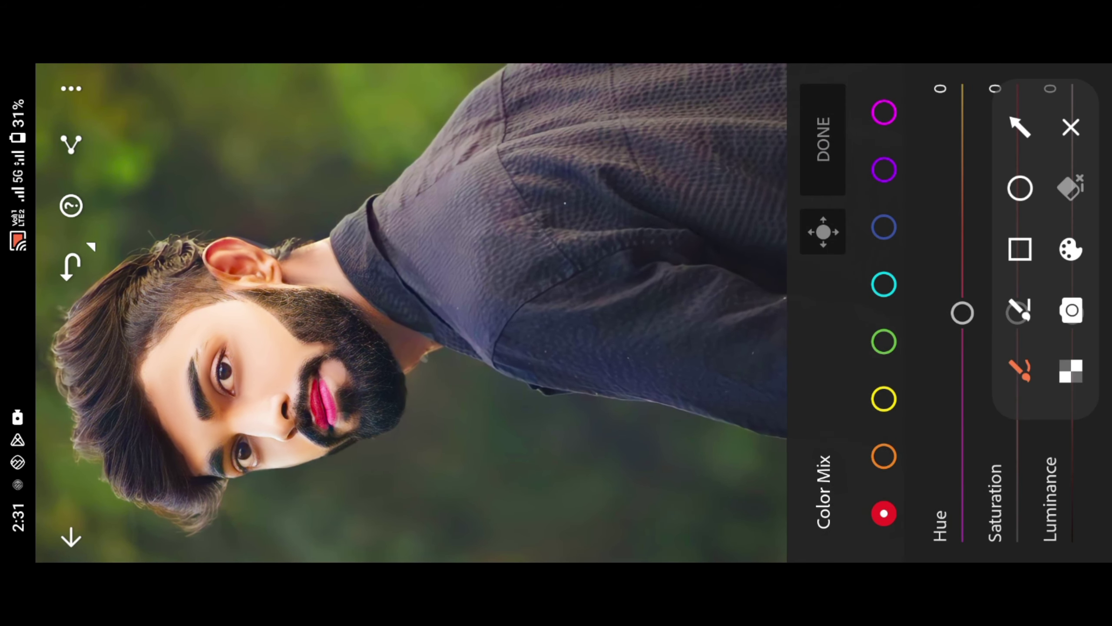
click(1020, 127)
drag(510, 483, 836, 386)
click(1071, 127)
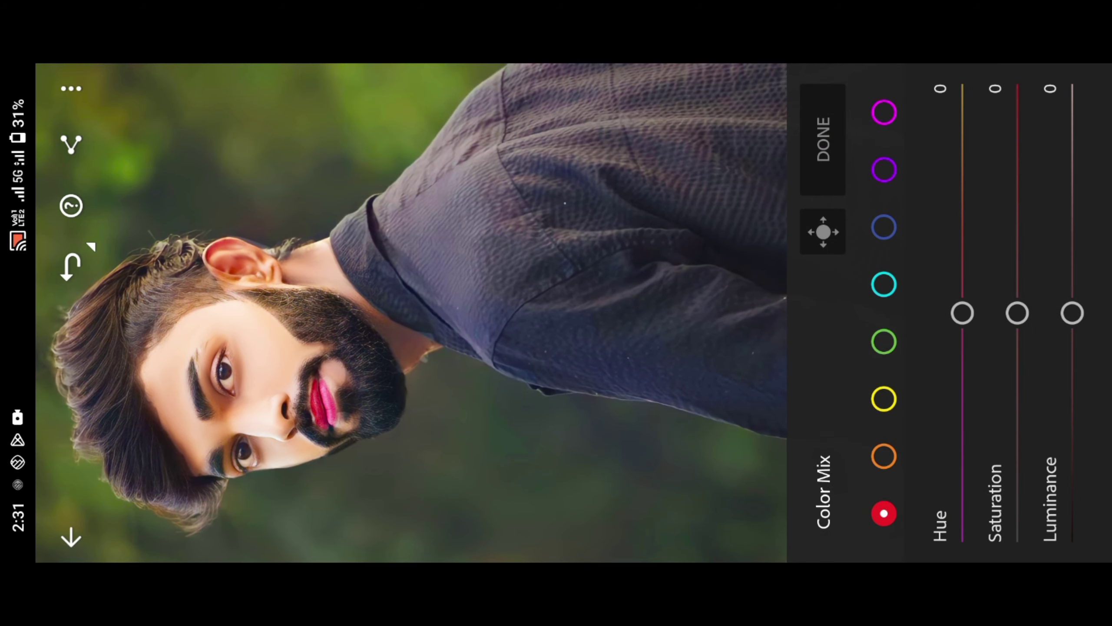
click(884, 399)
drag(962, 313, 962, 94)
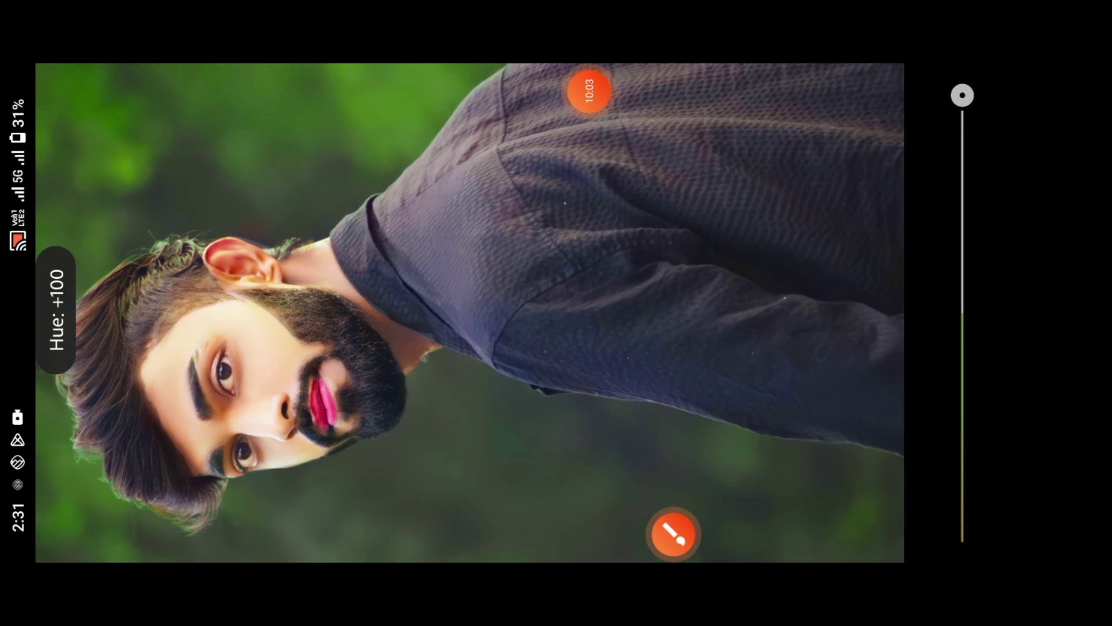
mouse_move(1017, 312)
mouse_down()
mouse_move(1018, 530)
mouse_move(1017, 119)
mouse_move(1017, 419)
mouse_up()
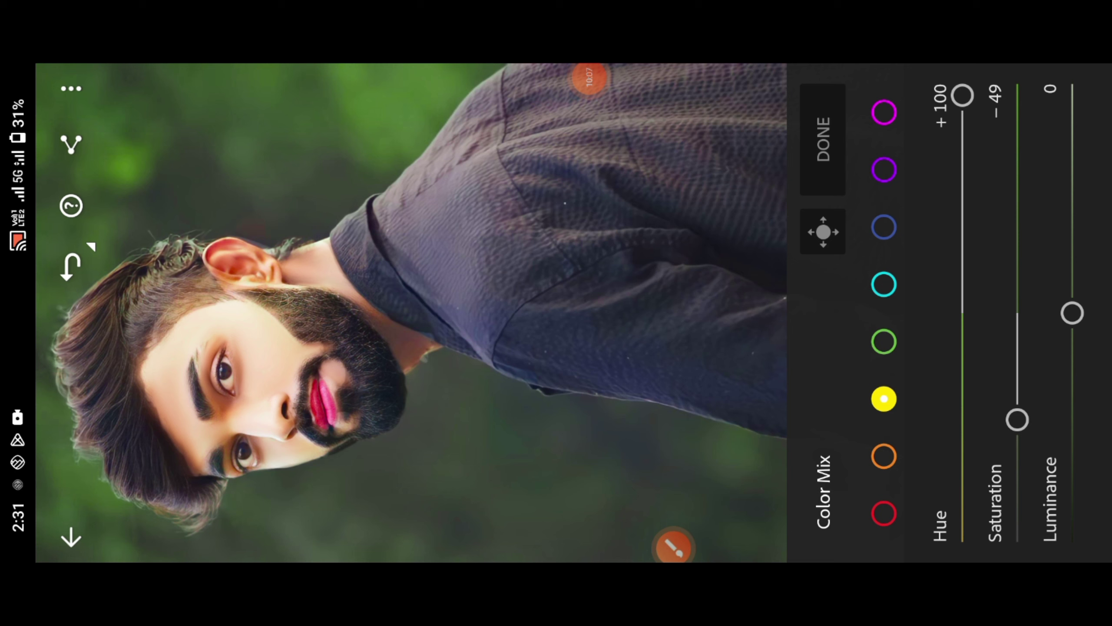
Push the green saturation to +100.
click(673, 545)
click(1020, 127)
mouse_move(487, 442)
mouse_down()
mouse_move(675, 378)
mouse_move(871, 350)
mouse_up()
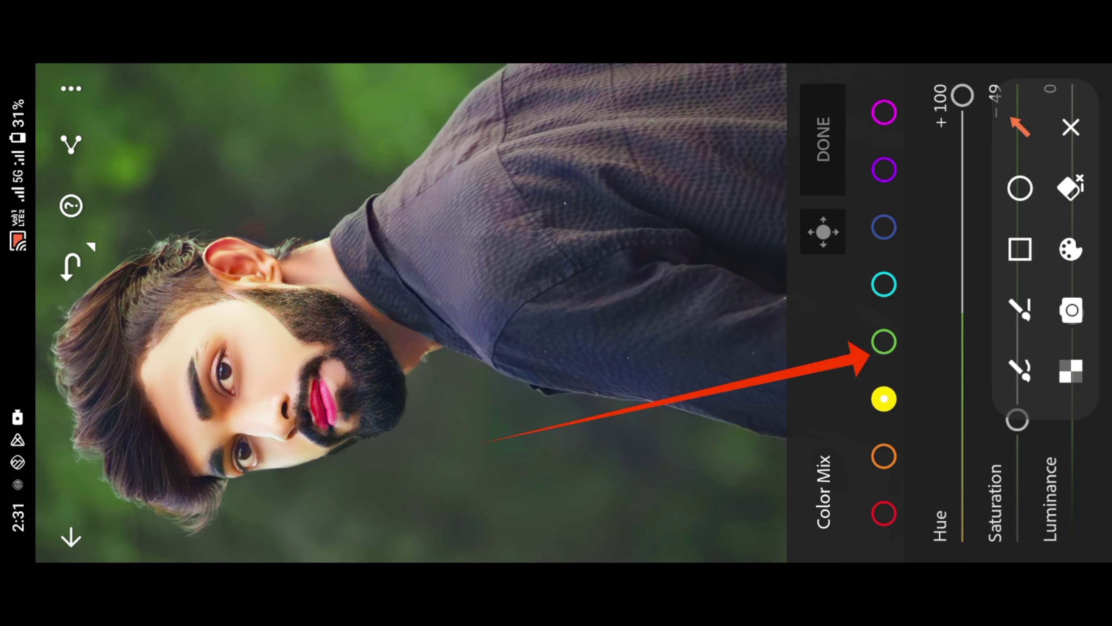
click(1071, 127)
click(884, 342)
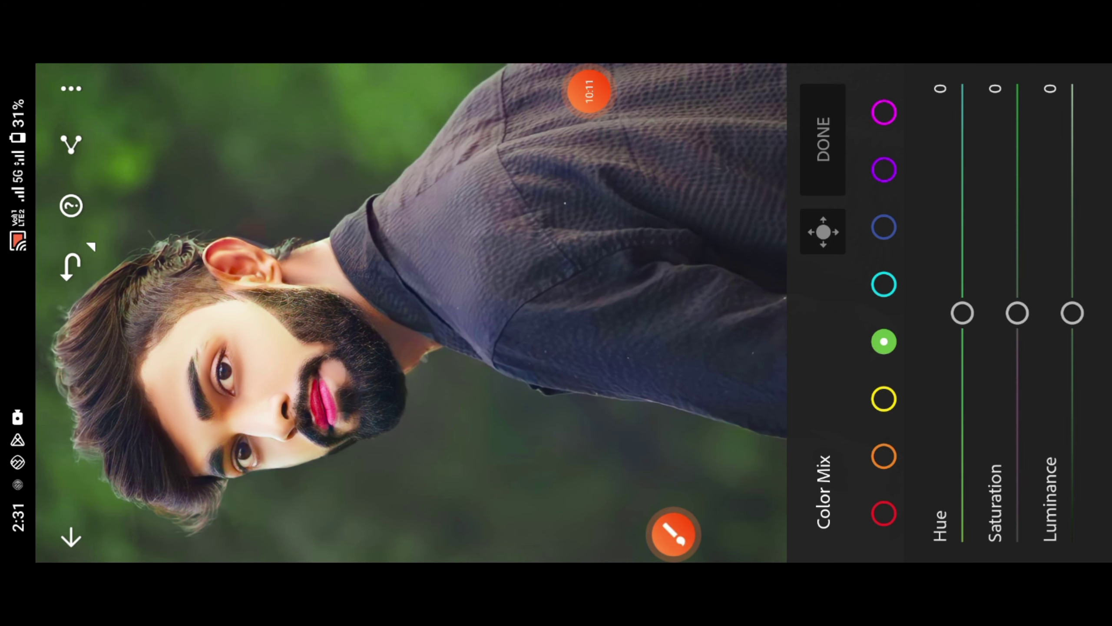
drag(1017, 313, 1017, 95)
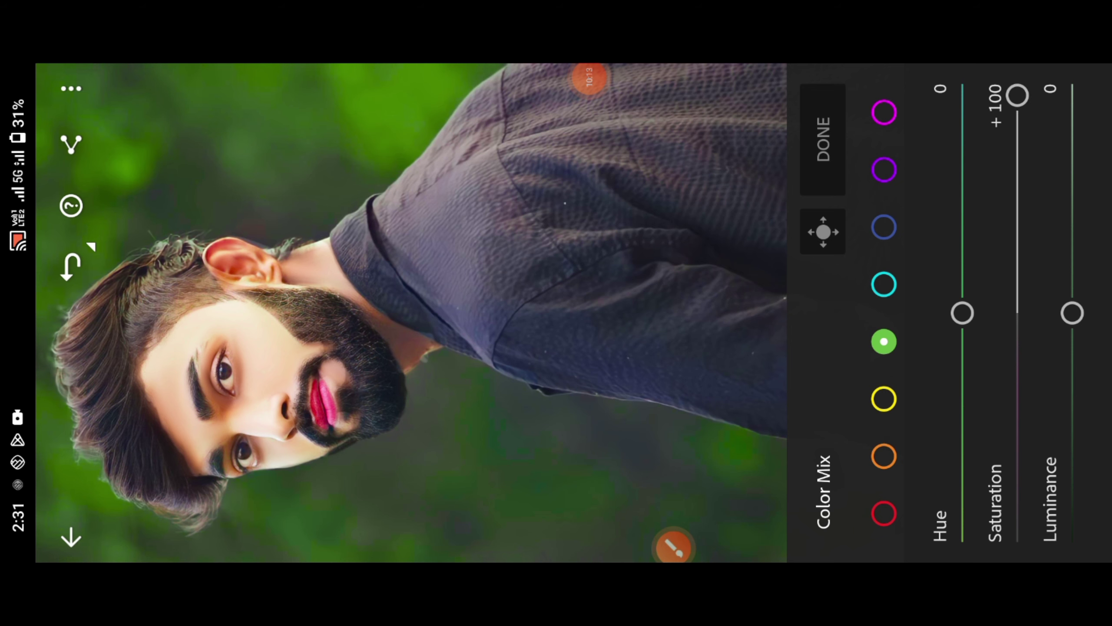
Set the oranges to luminance +33 and saturation −32.
click(673, 546)
drag(505, 463, 858, 455)
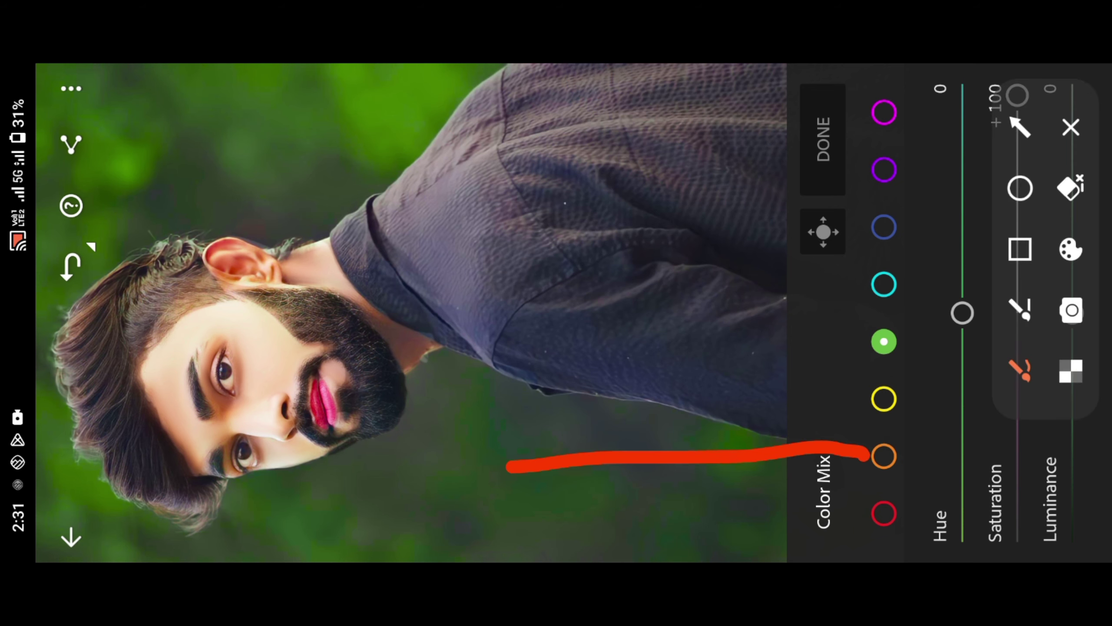
click(1071, 127)
click(884, 456)
drag(1072, 312, 1071, 241)
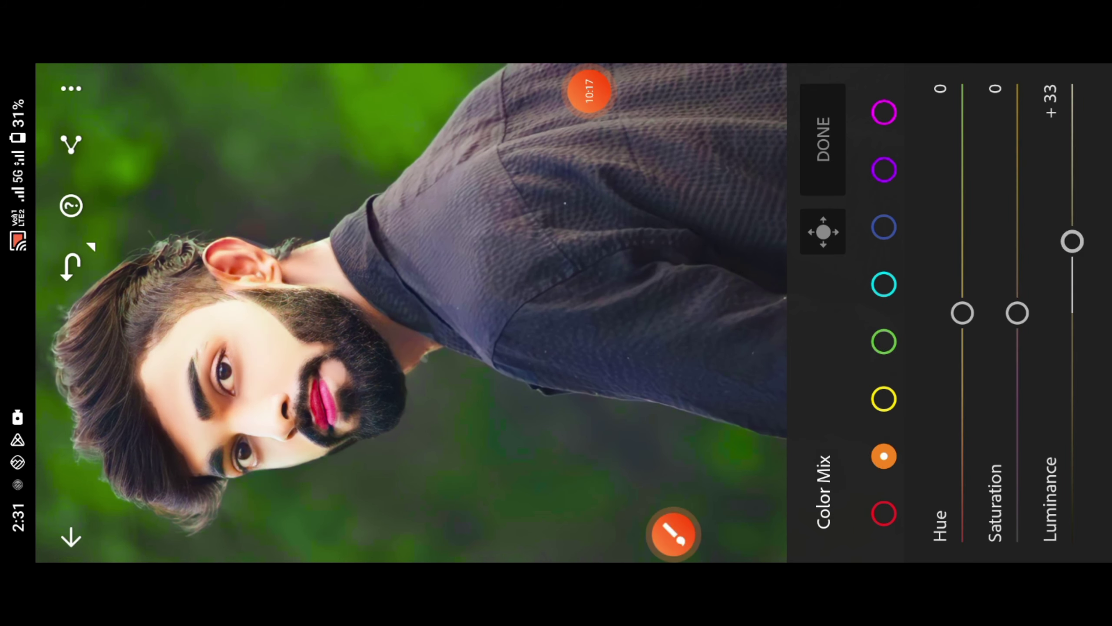
drag(1017, 313, 1018, 383)
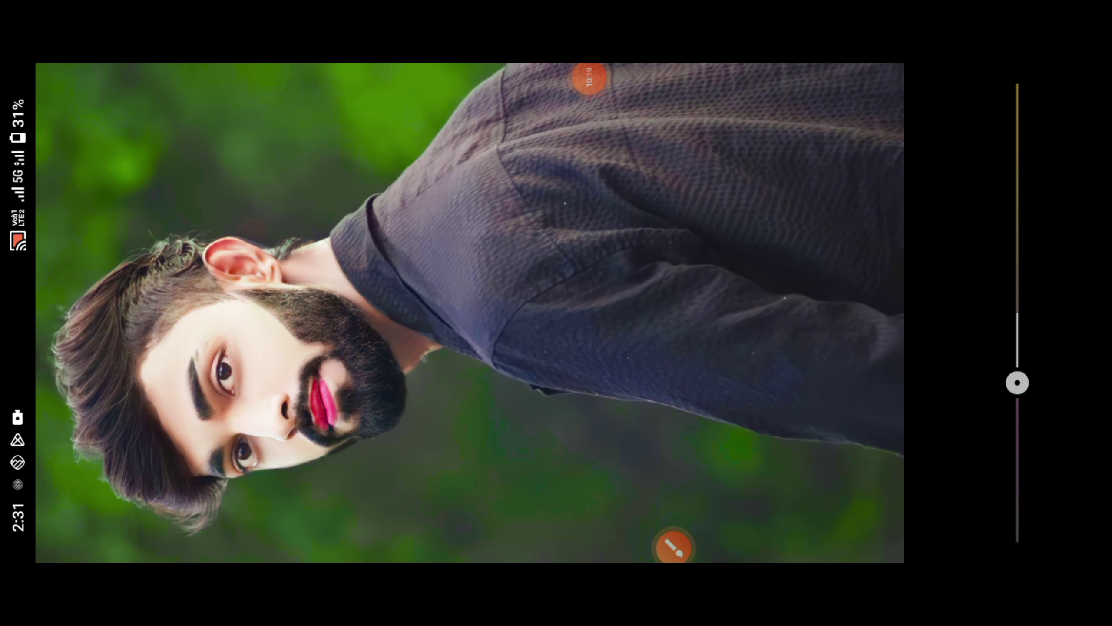
Fully desaturate the blues to −100.
click(674, 545)
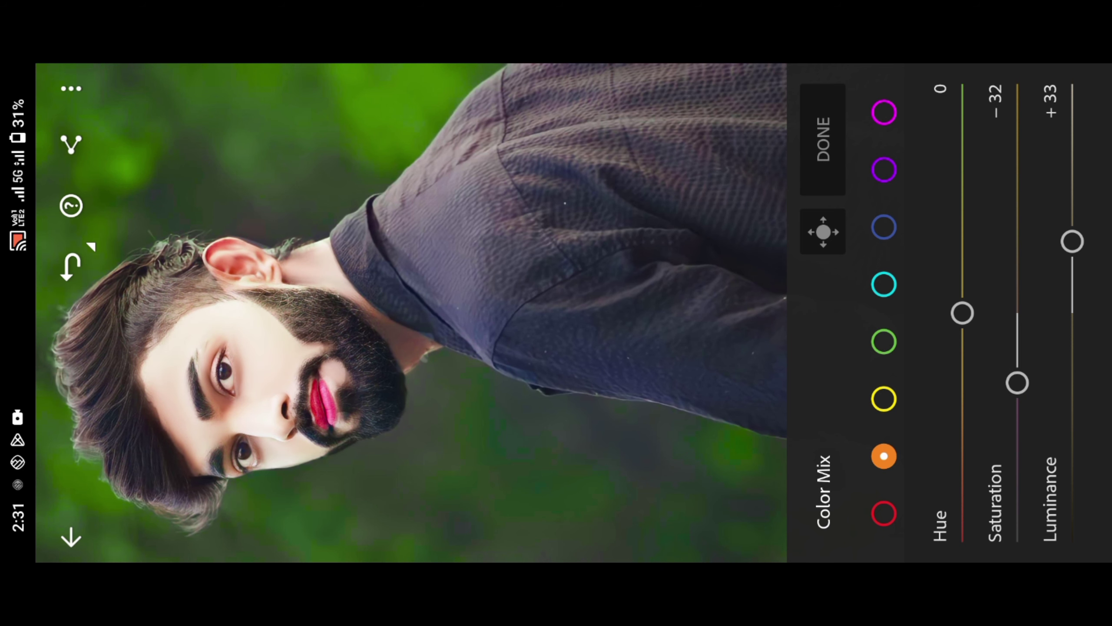
click(1019, 127)
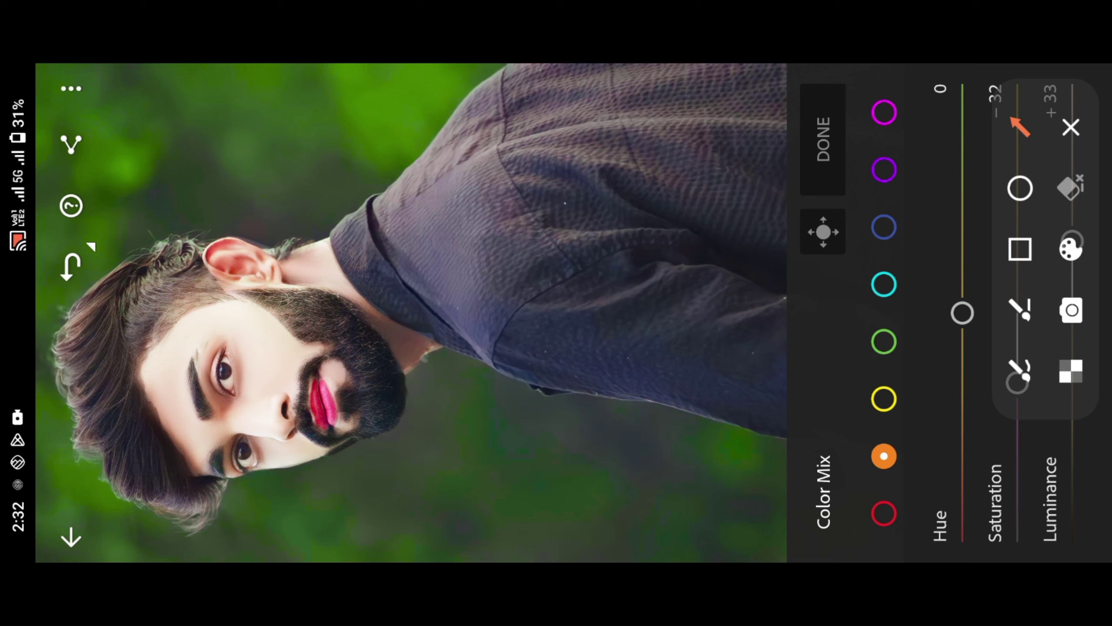
drag(514, 429, 869, 231)
click(1071, 126)
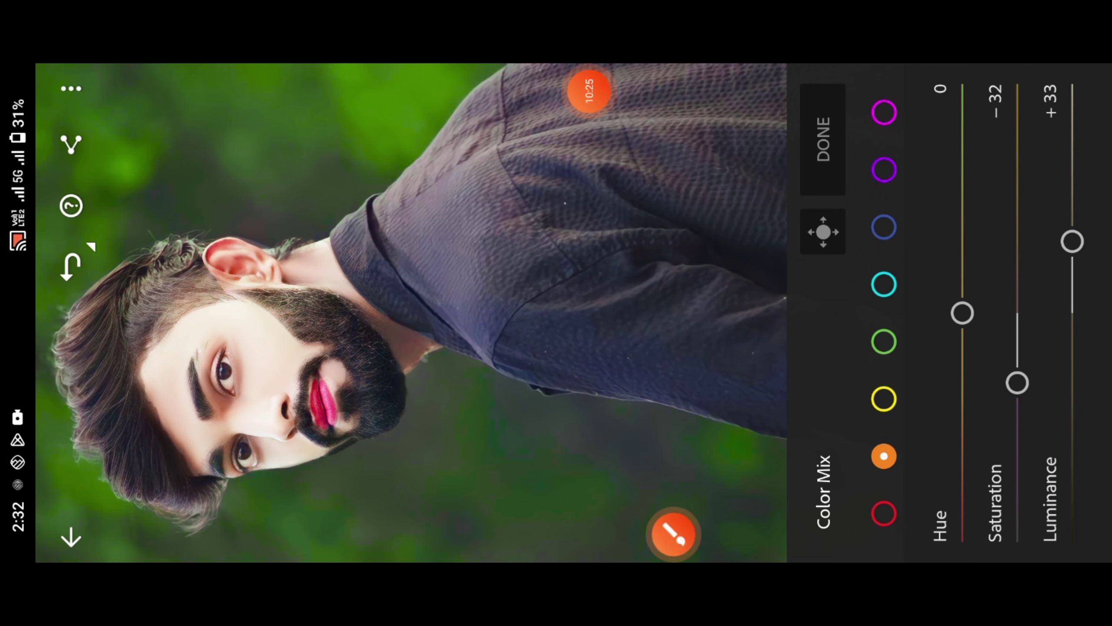
click(883, 226)
drag(1017, 313, 1017, 530)
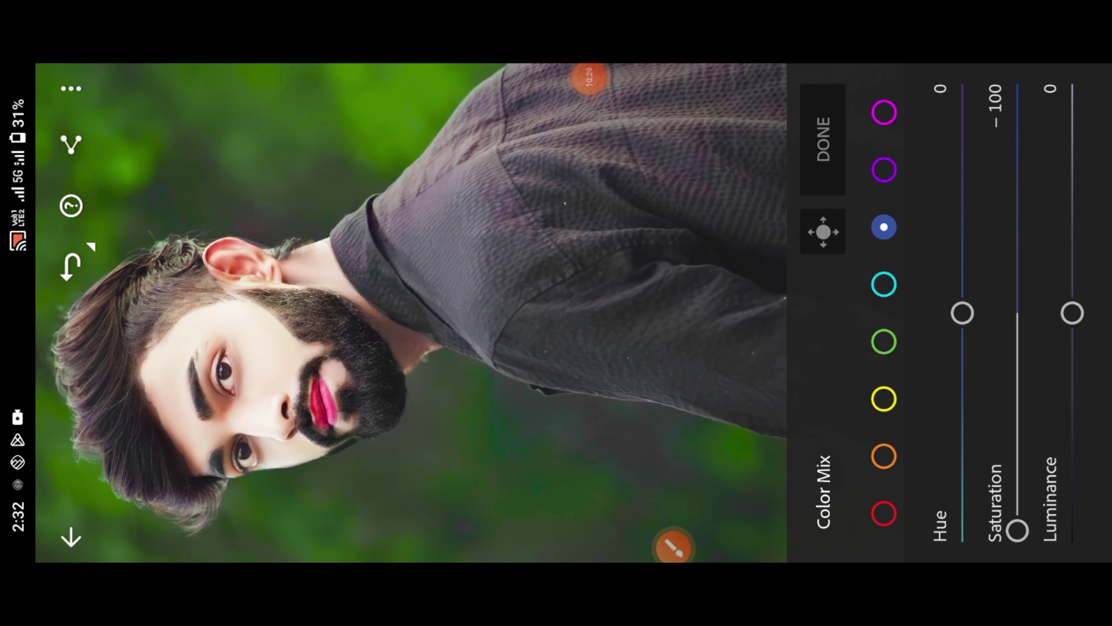
Shift the red hue to −35 and apply the colour mix.
click(673, 545)
click(1019, 127)
drag(587, 461, 808, 508)
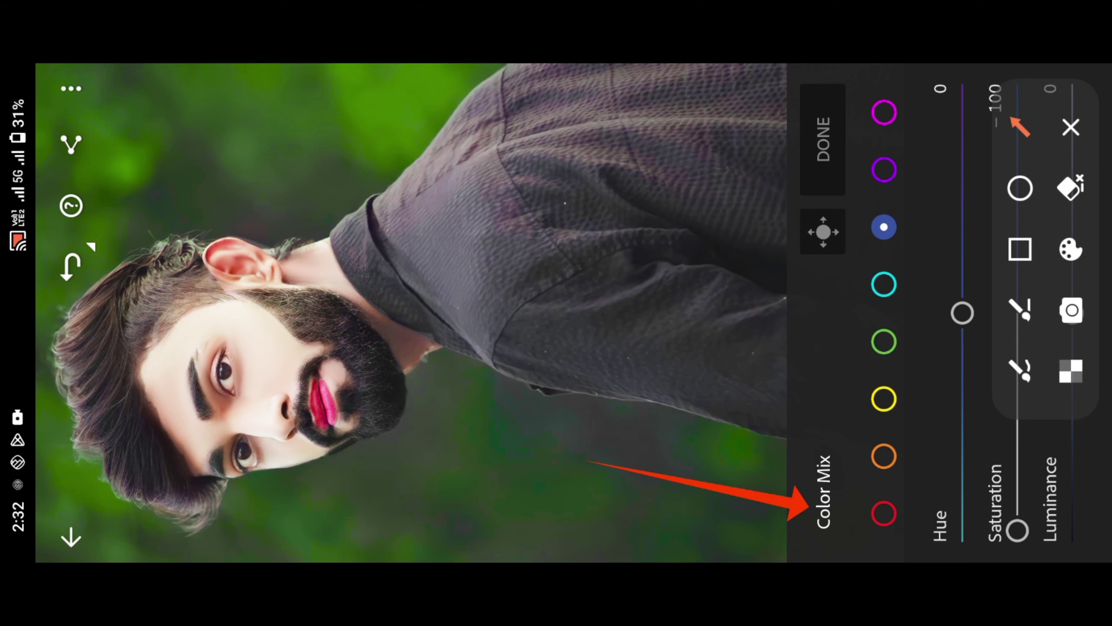
click(1071, 127)
click(884, 513)
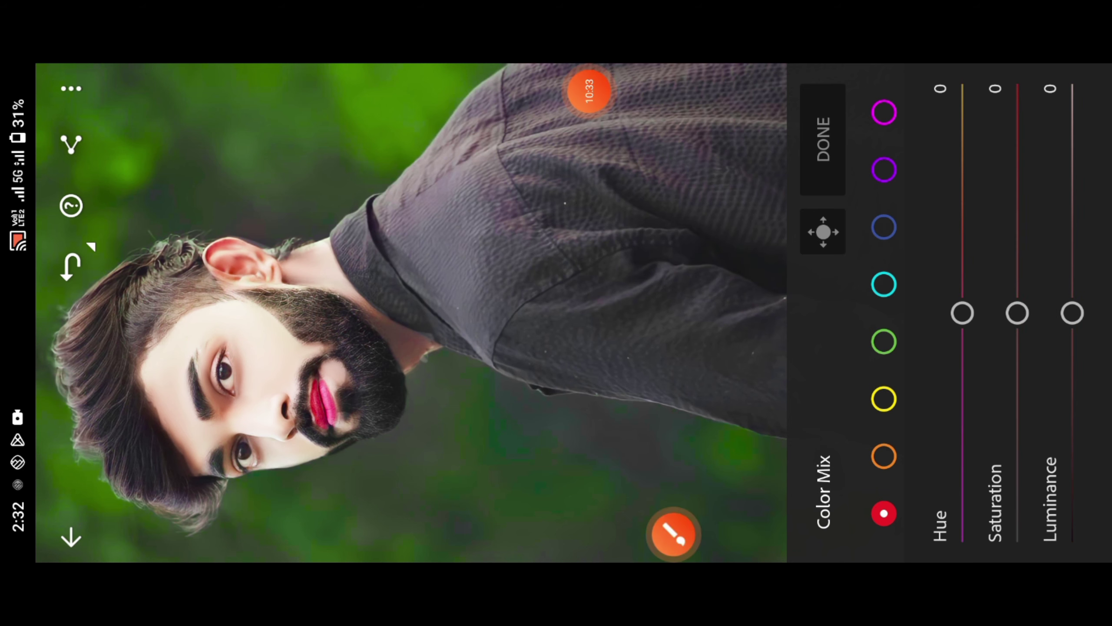
drag(962, 313, 962, 389)
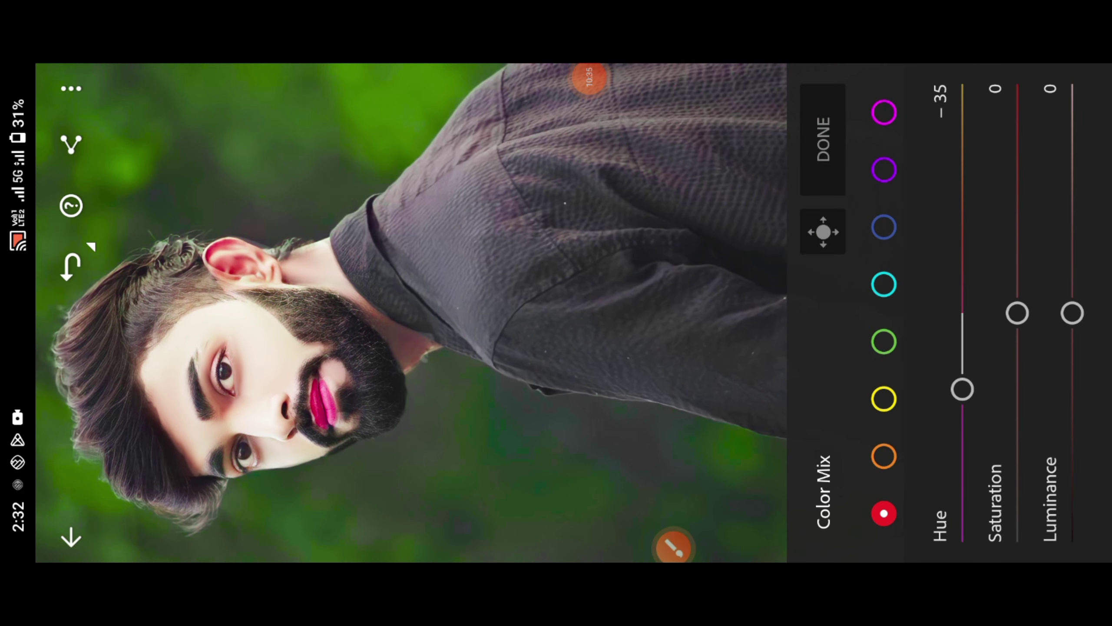
click(674, 546)
click(1019, 127)
drag(521, 390, 813, 153)
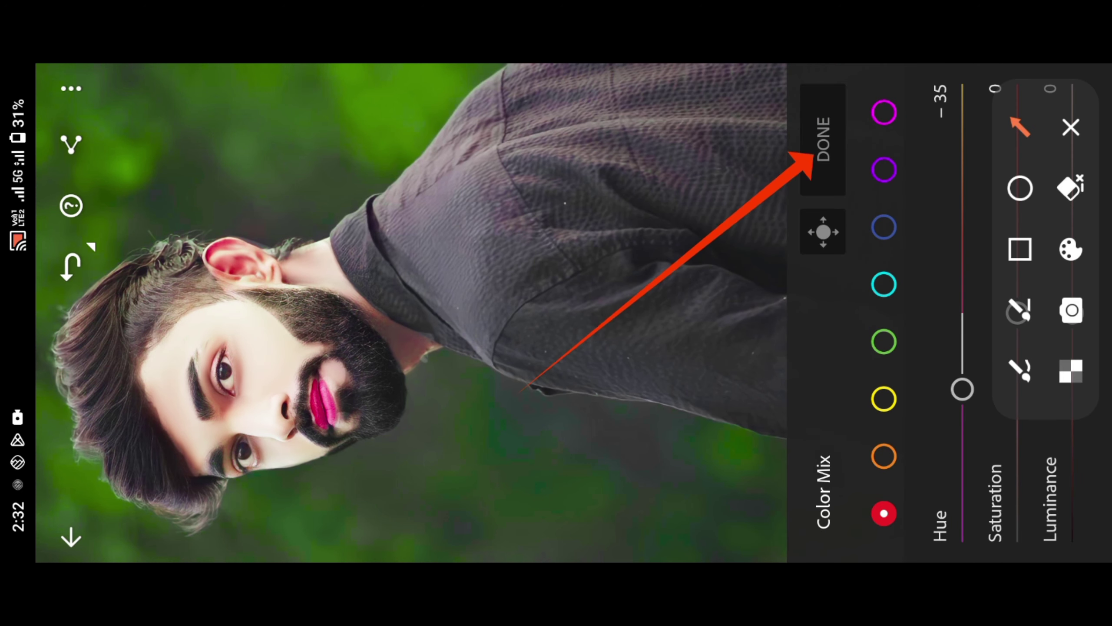
click(1071, 127)
click(824, 140)
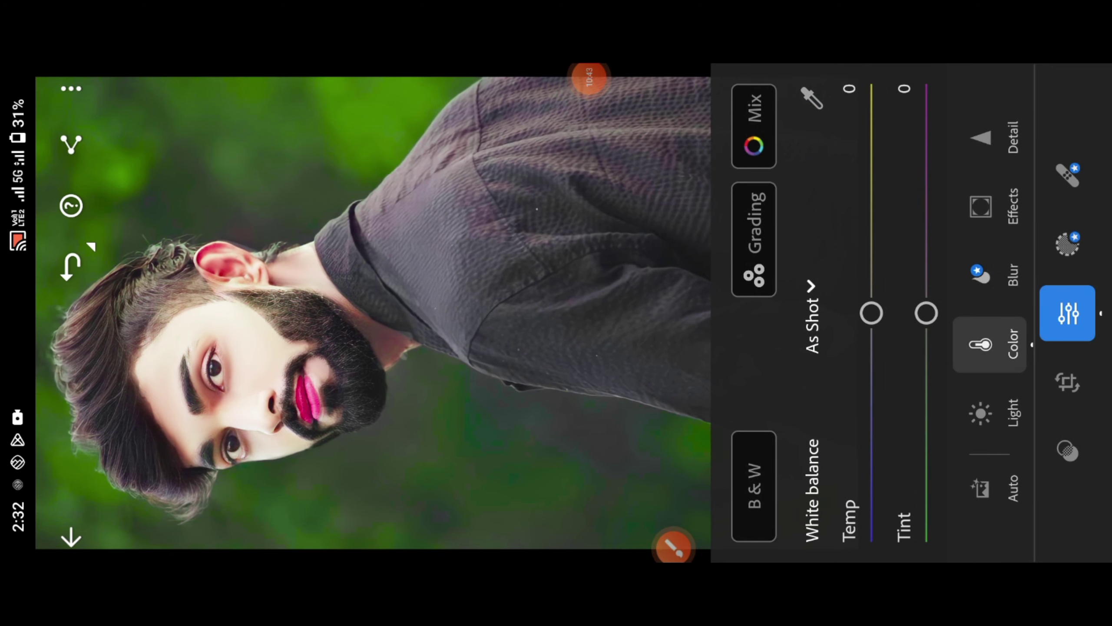
click(373, 306)
click(673, 546)
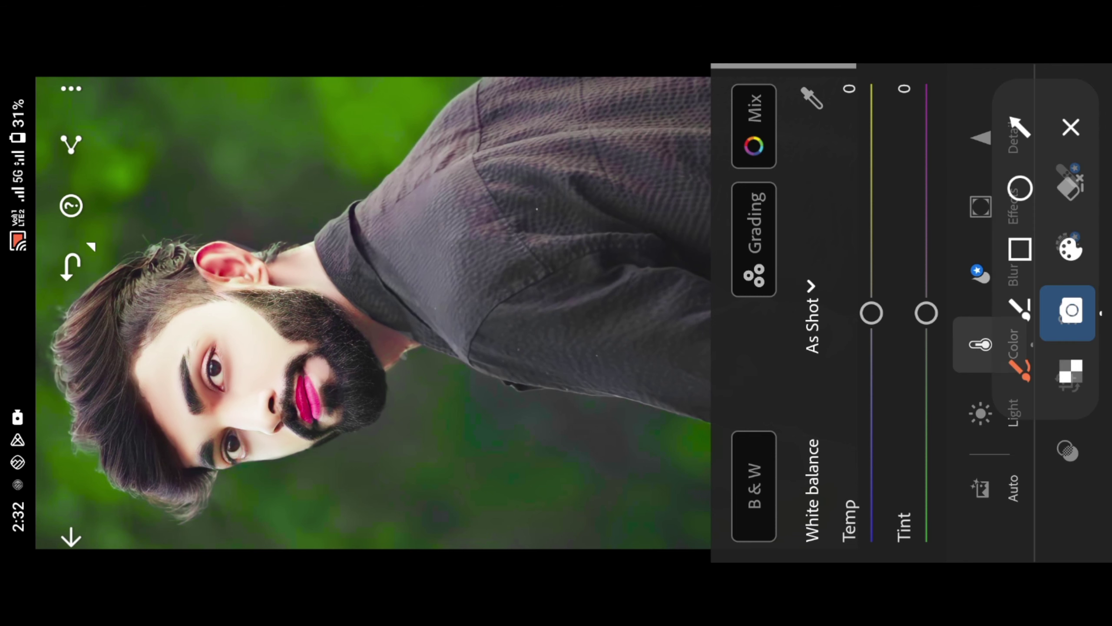
mouse_move(573, 225)
mouse_down()
mouse_move(248, 433)
mouse_move(436, 204)
mouse_up()
click(1071, 127)
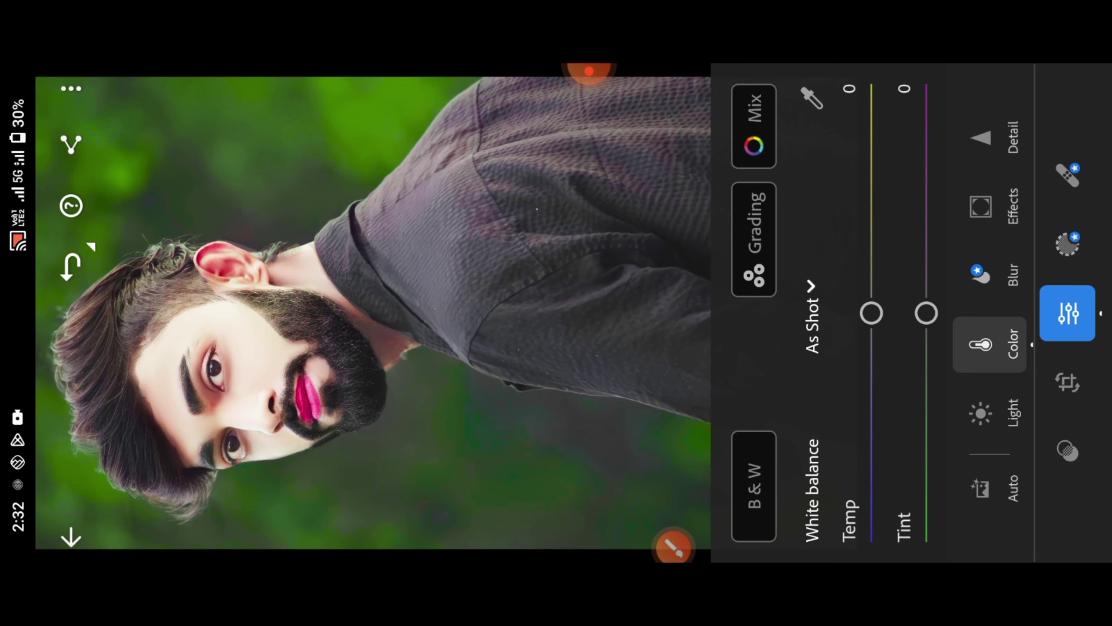
scroll(198, 399, up, 2)
scroll(198, 398, up, 3)
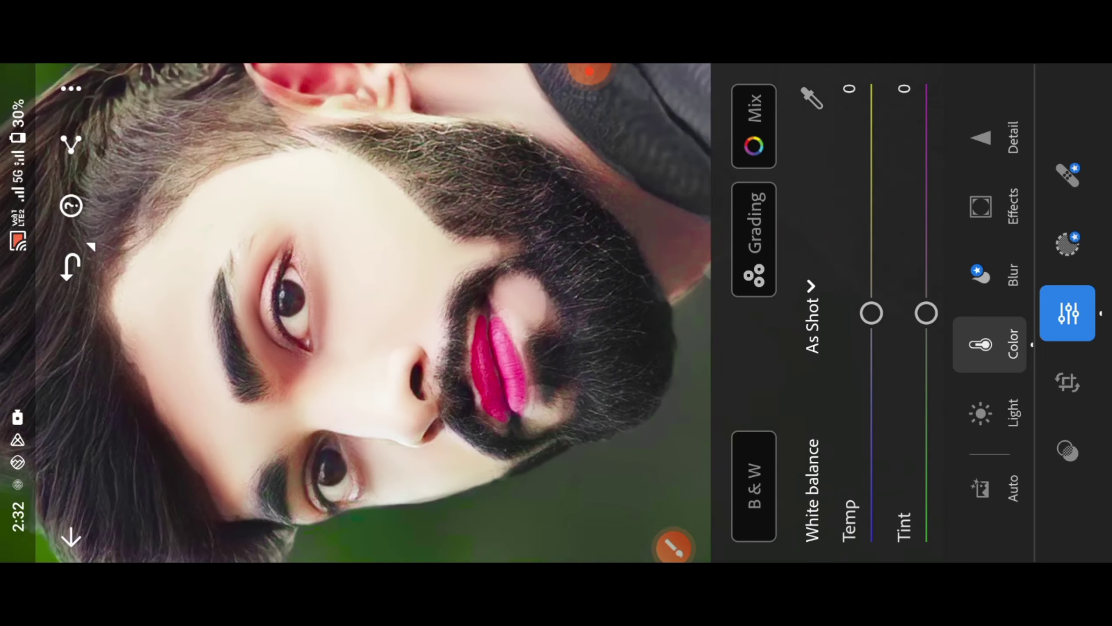
scroll(199, 399, up, 3)
scroll(199, 399, up, 2)
click(674, 546)
mouse_move(464, 175)
mouse_down()
mouse_move(373, 377)
mouse_move(459, 184)
mouse_up()
click(1070, 124)
scroll(356, 313, down, 3)
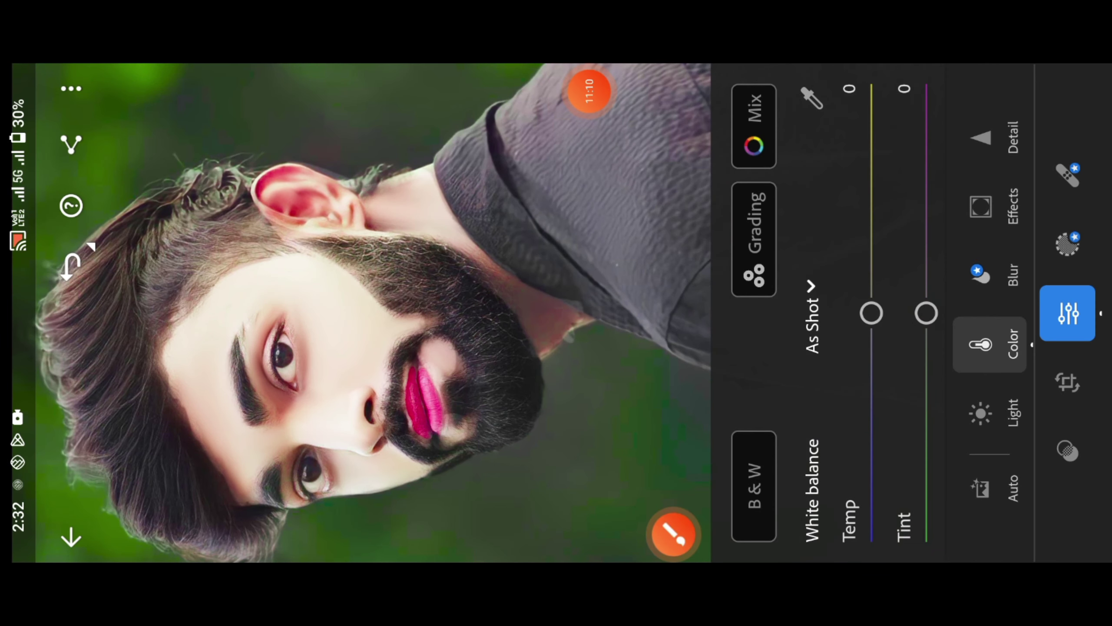
scroll(356, 313, down, 2)
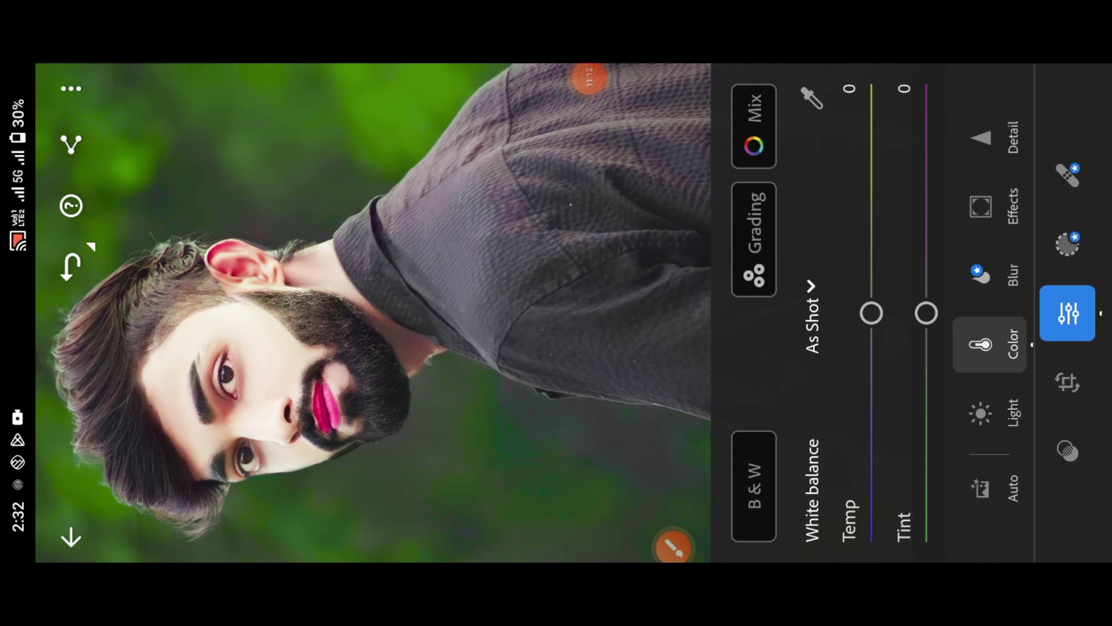